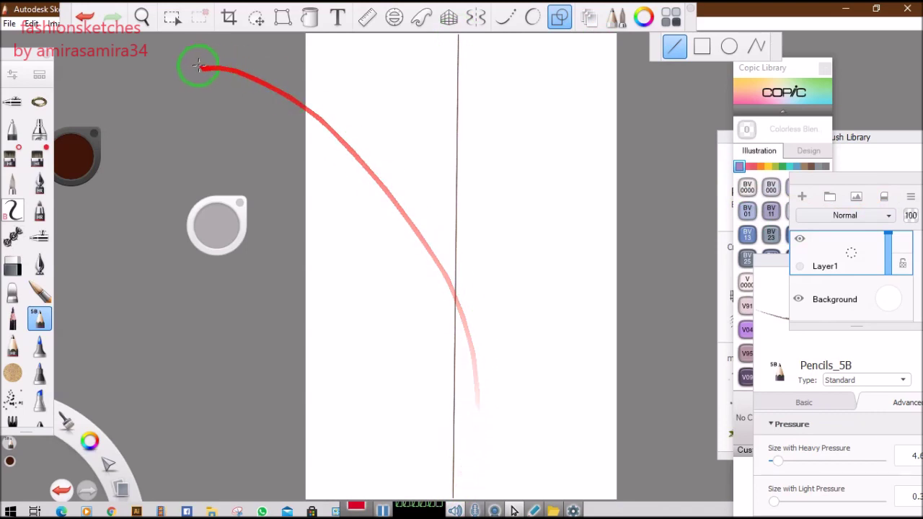
# Sketch a horizontal shoulder line across the vertical balance line, with a tapering torso and a slanted hip block below it.
pyautogui.click(141, 17)
pyautogui.moveTo(478, 206); pyautogui.dragTo(492, 207)
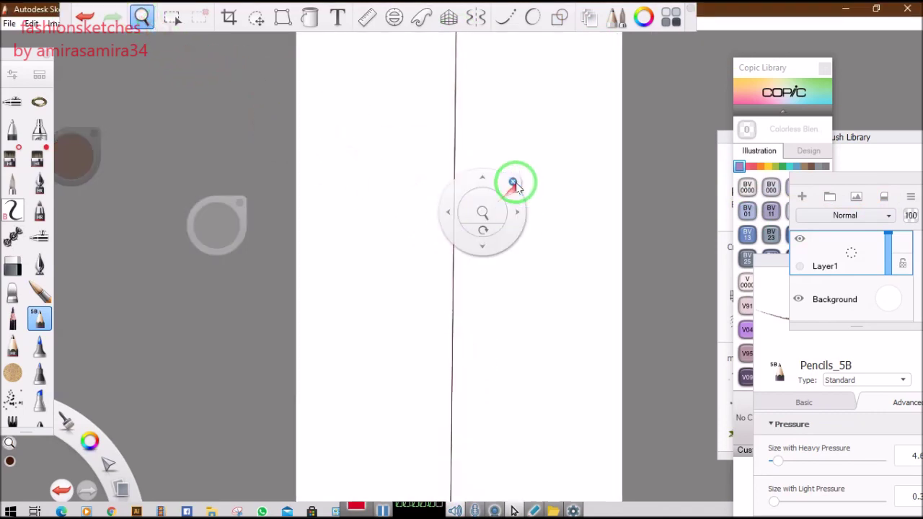
pyautogui.click(516, 185)
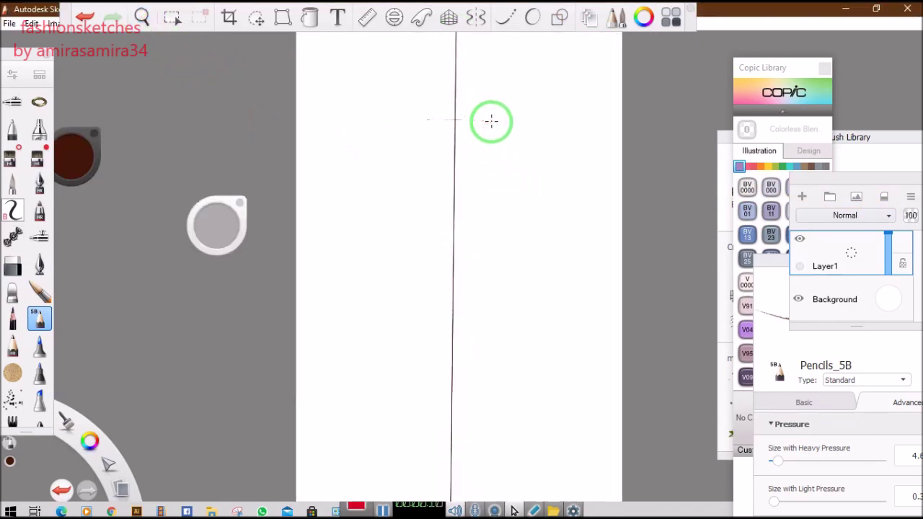
pyautogui.moveTo(490, 121)
pyautogui.mouseDown()
pyautogui.moveTo(430, 120)
pyautogui.moveTo(480, 149)
pyautogui.moveTo(492, 131)
pyautogui.mouseUp()
pyautogui.click(85, 16)
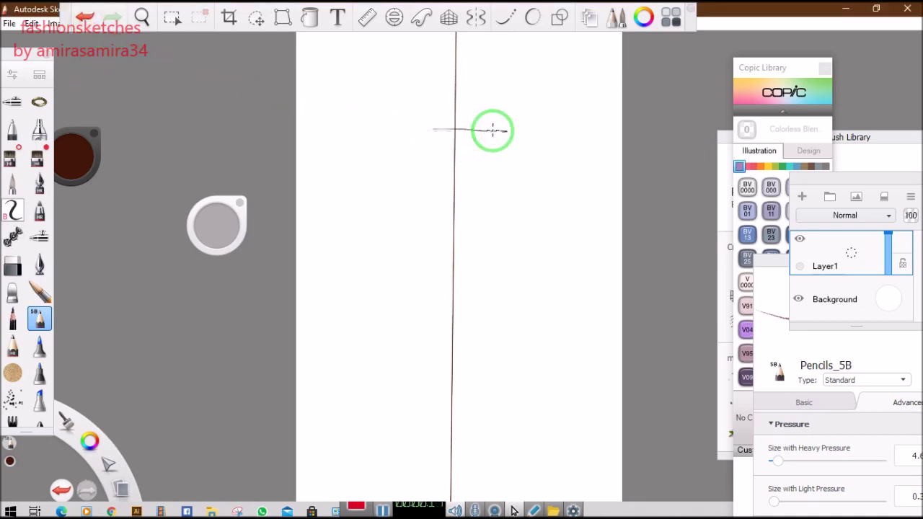
pyautogui.moveTo(493, 129)
pyautogui.mouseDown()
pyautogui.moveTo(472, 139)
pyautogui.moveTo(412, 127)
pyautogui.mouseUp()
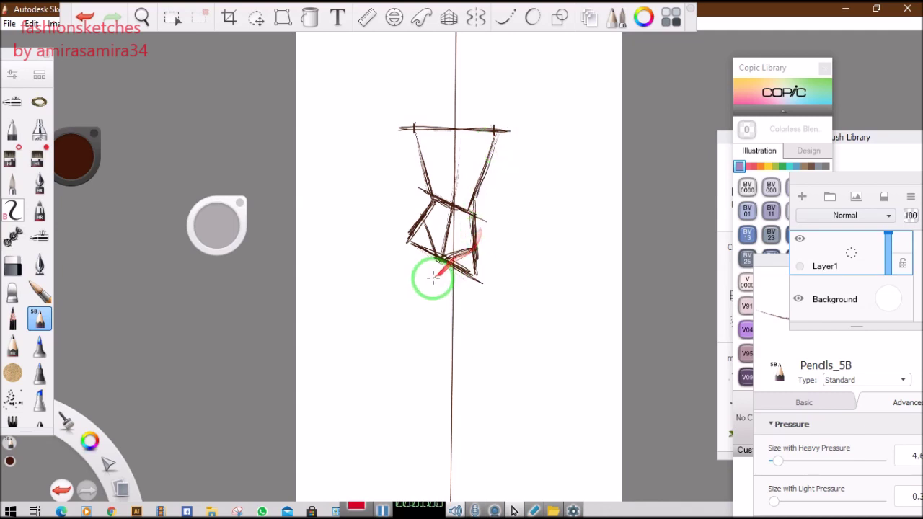
# Add hip marks, bust curves on both sides of the torso, and two neck lines rising from the shoulders.
pyautogui.moveTo(423, 244)
pyautogui.mouseDown()
pyautogui.moveTo(457, 175)
pyautogui.moveTo(498, 137)
pyautogui.moveTo(426, 144)
pyautogui.moveTo(411, 128)
pyautogui.moveTo(426, 148)
pyautogui.moveTo(422, 141)
pyautogui.moveTo(419, 154)
pyautogui.mouseUp()
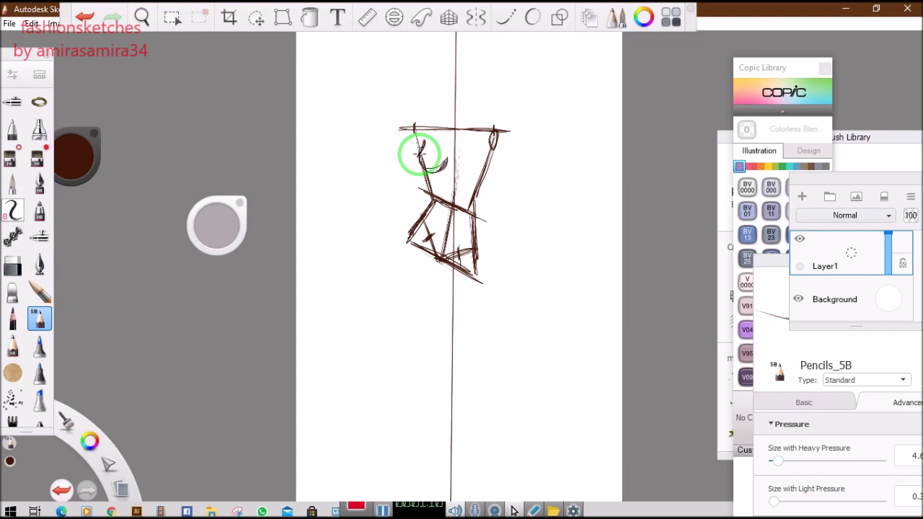
pyautogui.moveTo(487, 151); pyautogui.dragTo(476, 171)
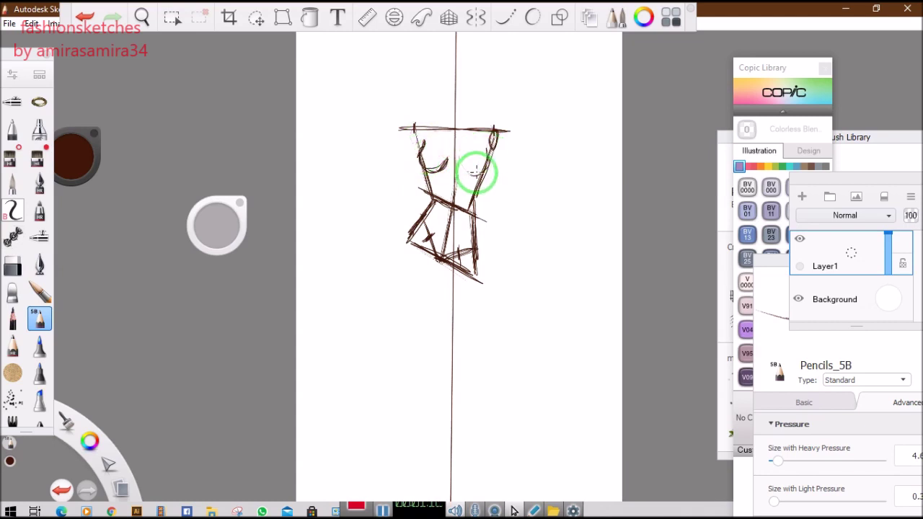
pyautogui.moveTo(476, 171)
pyautogui.mouseDown()
pyautogui.moveTo(467, 177)
pyautogui.moveTo(464, 167)
pyautogui.mouseUp()
pyautogui.moveTo(466, 102); pyautogui.dragTo(466, 100)
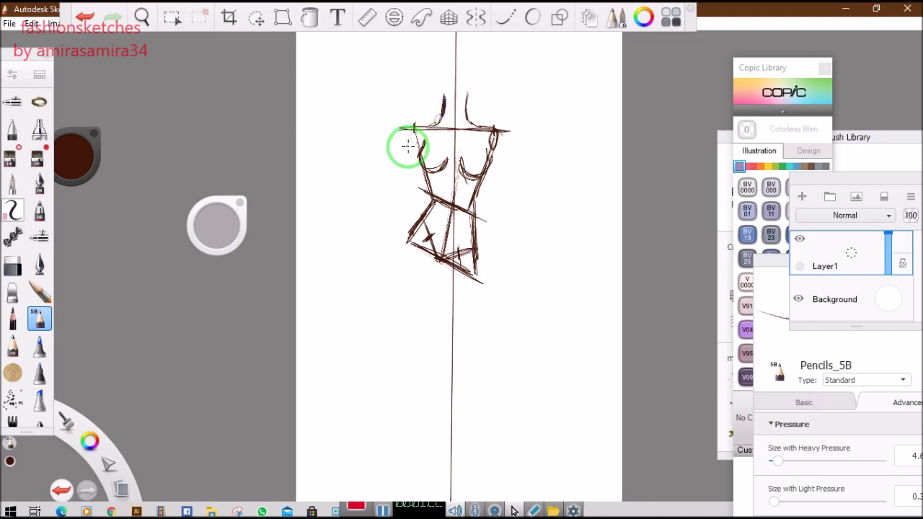
# Scale the torso sketch and balance line down slightly and reposition them near the upper middle of the page.
pyautogui.click(142, 17)
pyautogui.moveTo(443, 154); pyautogui.dragTo(463, 98)
pyautogui.moveTo(382, 105); pyautogui.dragTo(366, 199)
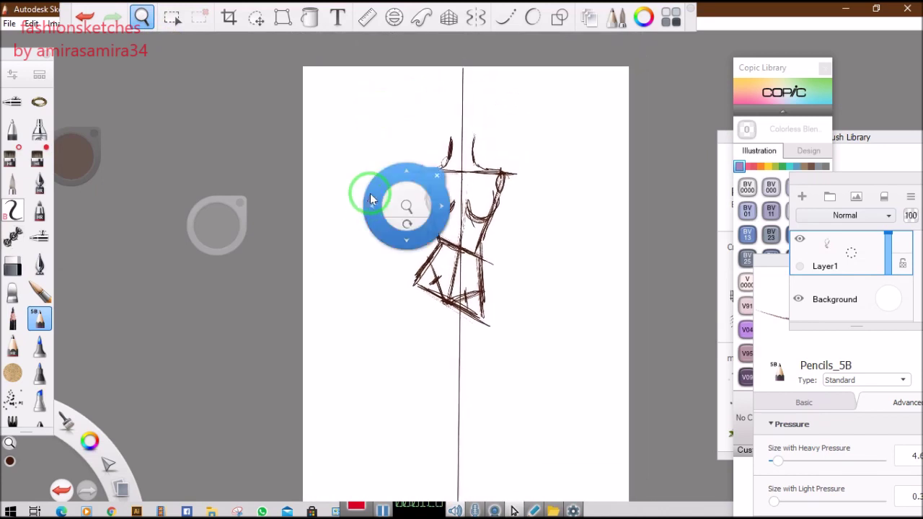
pyautogui.click(256, 17)
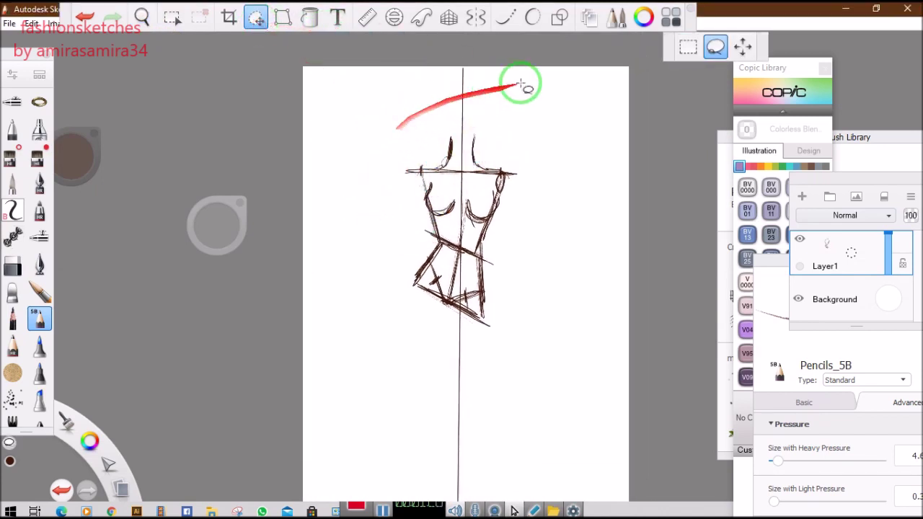
pyautogui.click(743, 47)
pyautogui.moveTo(457, 149); pyautogui.dragTo(457, 177)
pyautogui.moveTo(409, 216); pyautogui.dragTo(417, 172)
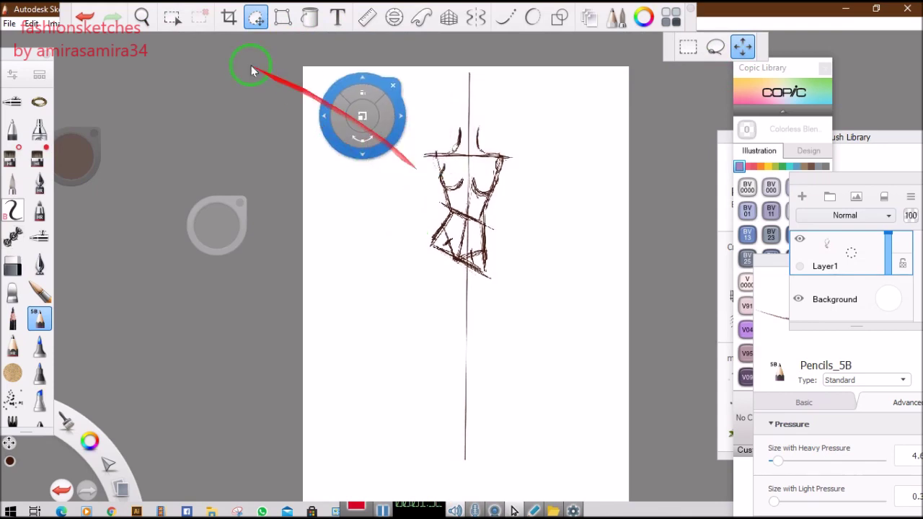
# Sketch the outward-angled leg with knee circle, ankle mark and foot, plus the other leg's thigh line and knee circle.
pyautogui.click(142, 17)
pyautogui.moveTo(430, 239)
pyautogui.mouseDown()
pyautogui.moveTo(441, 167)
pyautogui.moveTo(434, 250)
pyautogui.mouseUp()
pyautogui.click(486, 71)
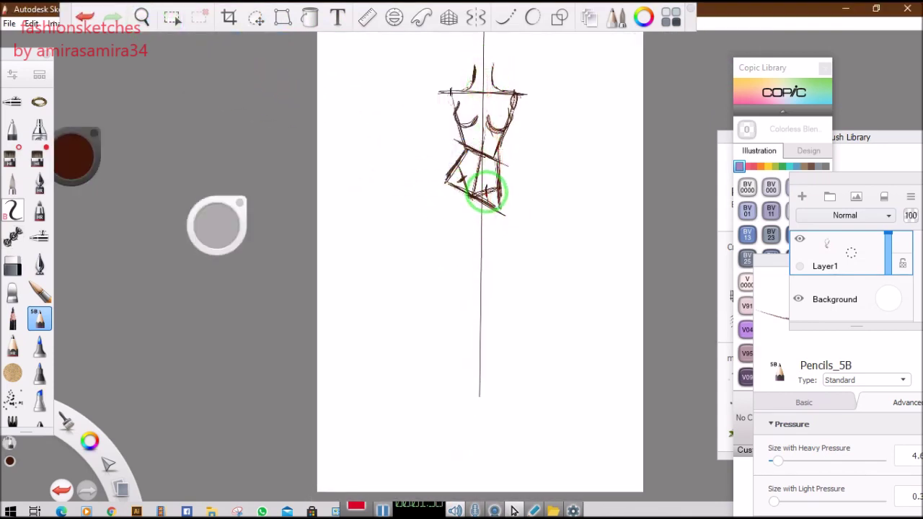
pyautogui.moveTo(496, 222); pyautogui.dragTo(487, 196)
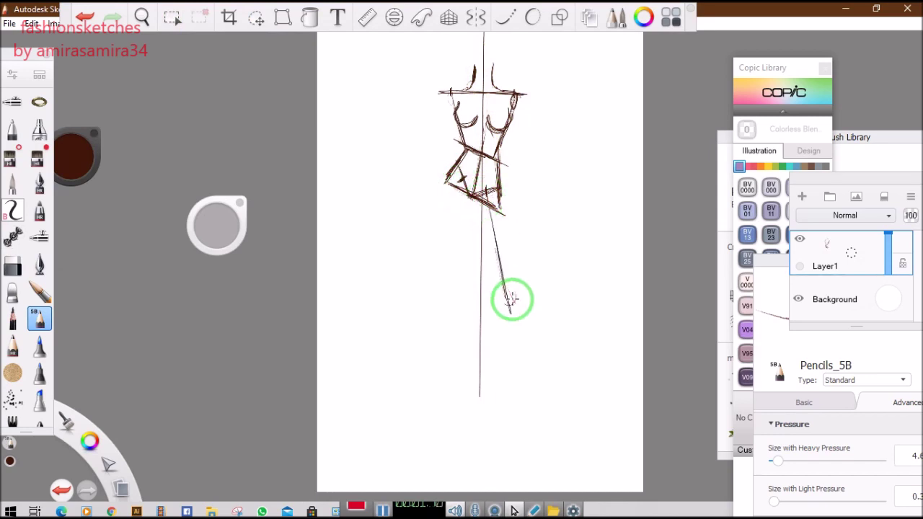
pyautogui.moveTo(510, 301); pyautogui.dragTo(536, 411)
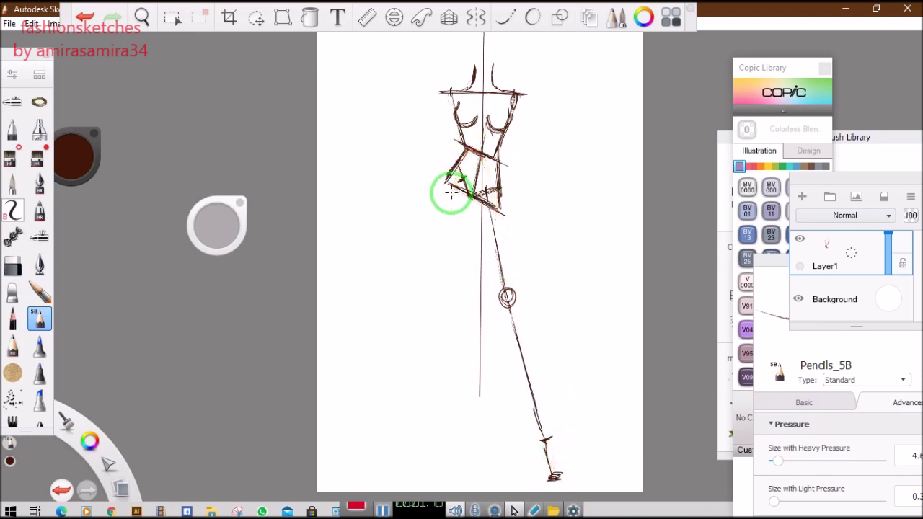
pyautogui.moveTo(451, 193); pyautogui.dragTo(460, 395)
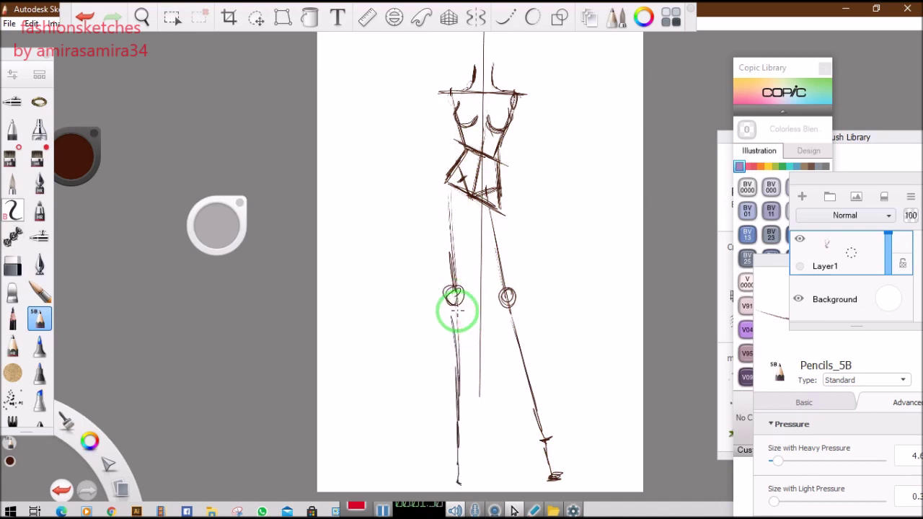
pyautogui.moveTo(457, 449)
pyautogui.mouseDown()
pyautogui.moveTo(457, 371)
pyautogui.moveTo(297, 163)
pyautogui.moveTo(108, 46)
pyautogui.mouseUp()
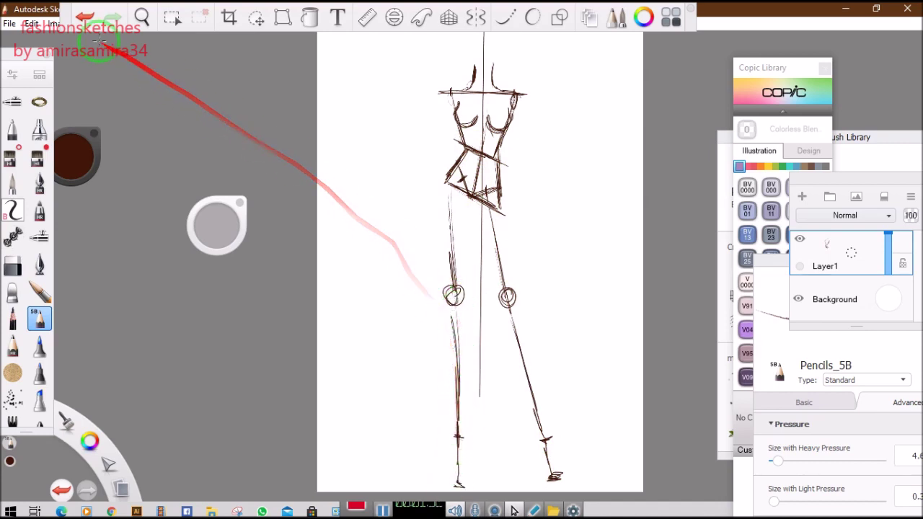
pyautogui.click(85, 16)
pyautogui.click(85, 16)
pyautogui.click(85, 16)
# Sketch the straight leg's lower part, slanting slightly outward from the knee circle, with an ankle mark and foot.
pyautogui.moveTo(453, 303); pyautogui.dragTo(449, 401)
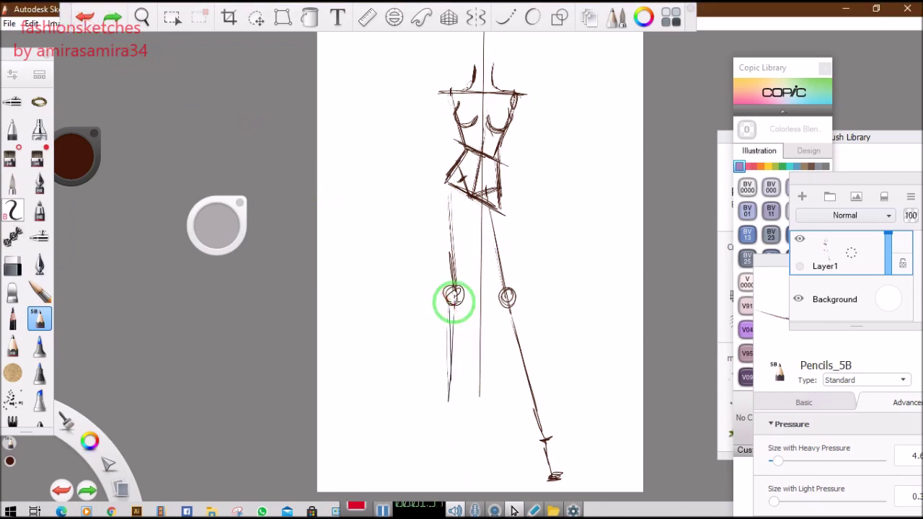
pyautogui.moveTo(453, 301); pyautogui.dragTo(453, 415)
pyautogui.moveTo(450, 361); pyautogui.dragTo(447, 433)
pyautogui.moveTo(446, 375); pyautogui.dragTo(444, 442)
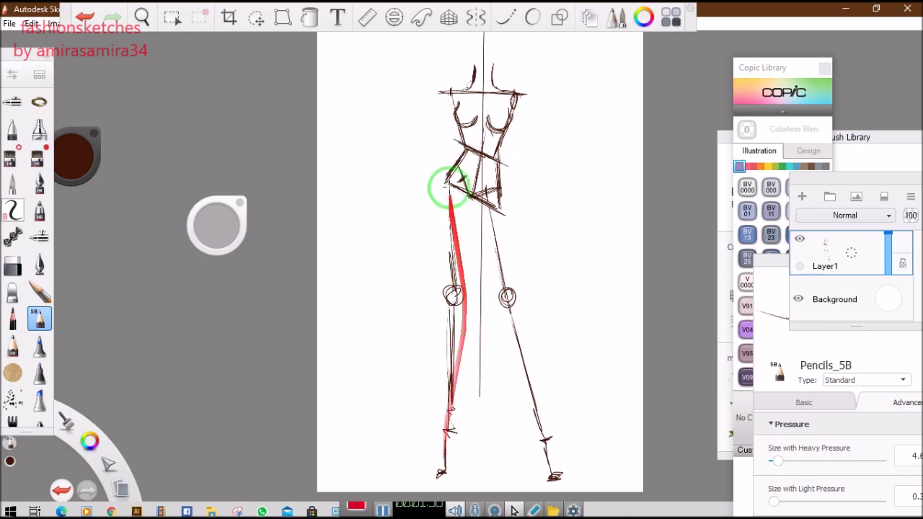
# Build up both legs with contour lines along the inner and outer thighs and calves.
pyautogui.moveTo(455, 189)
pyautogui.mouseDown()
pyautogui.moveTo(467, 157)
pyautogui.moveTo(477, 158)
pyautogui.moveTo(496, 226)
pyautogui.moveTo(473, 198)
pyautogui.moveTo(497, 208)
pyautogui.moveTo(498, 155)
pyautogui.mouseUp()
pyautogui.moveTo(498, 279); pyautogui.dragTo(467, 197)
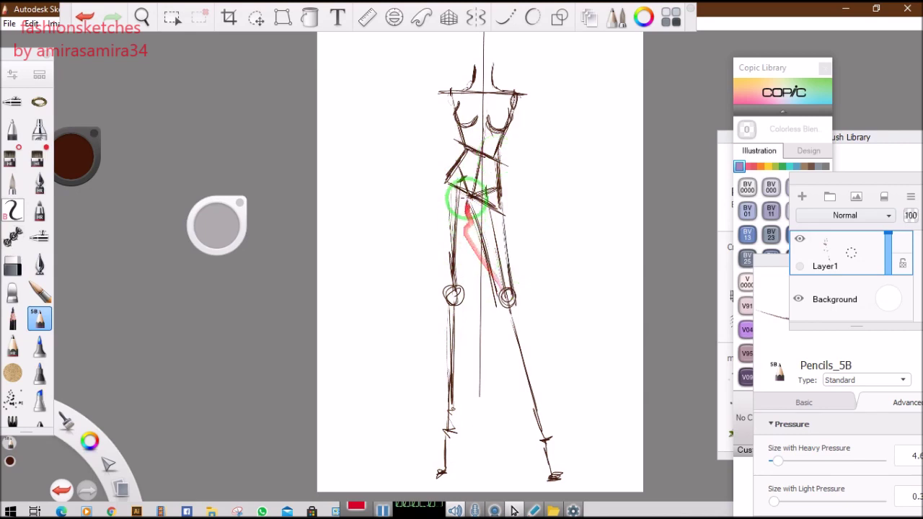
pyautogui.moveTo(452, 238)
pyautogui.mouseDown()
pyautogui.moveTo(439, 185)
pyautogui.moveTo(447, 291)
pyautogui.mouseUp()
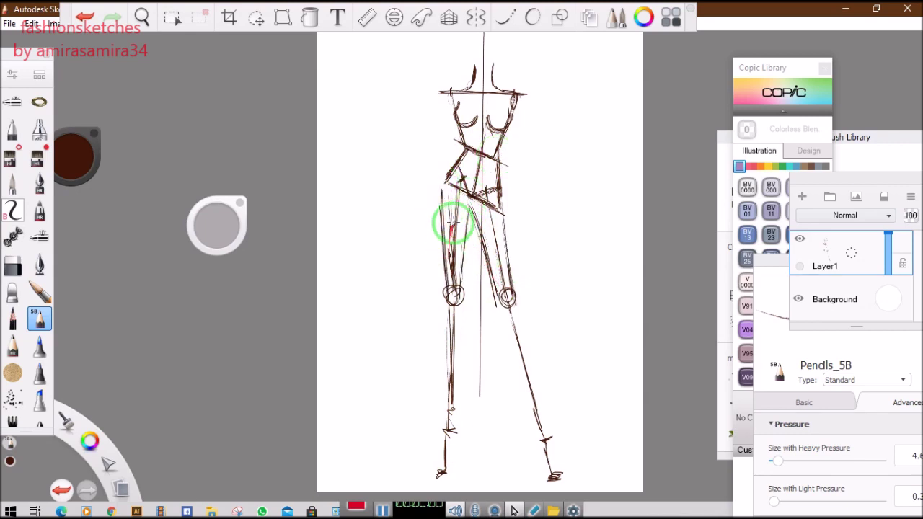
pyautogui.moveTo(509, 280)
pyautogui.mouseDown()
pyautogui.moveTo(516, 302)
pyautogui.moveTo(498, 300)
pyautogui.moveTo(539, 434)
pyautogui.moveTo(534, 416)
pyautogui.mouseUp()
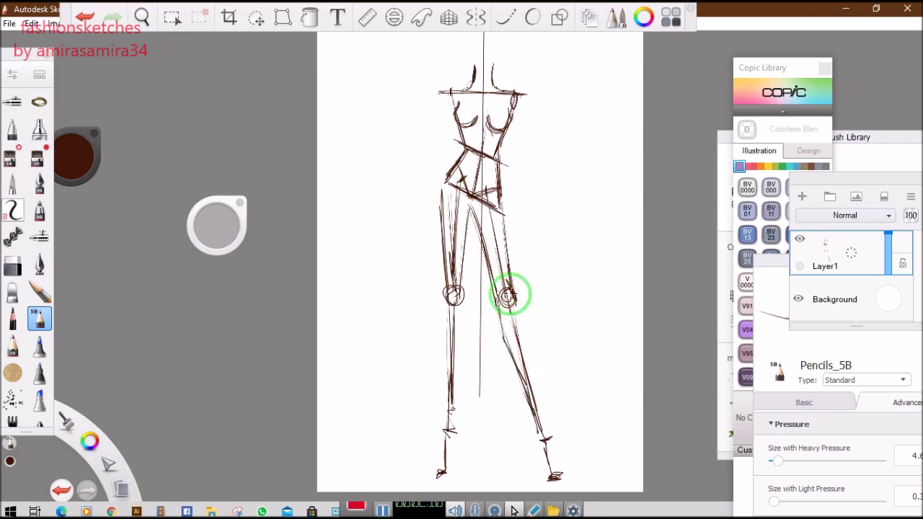
pyautogui.moveTo(451, 294)
pyautogui.mouseDown()
pyautogui.moveTo(455, 287)
pyautogui.moveTo(440, 292)
pyautogui.moveTo(527, 134)
pyautogui.moveTo(515, 104)
pyautogui.mouseUp()
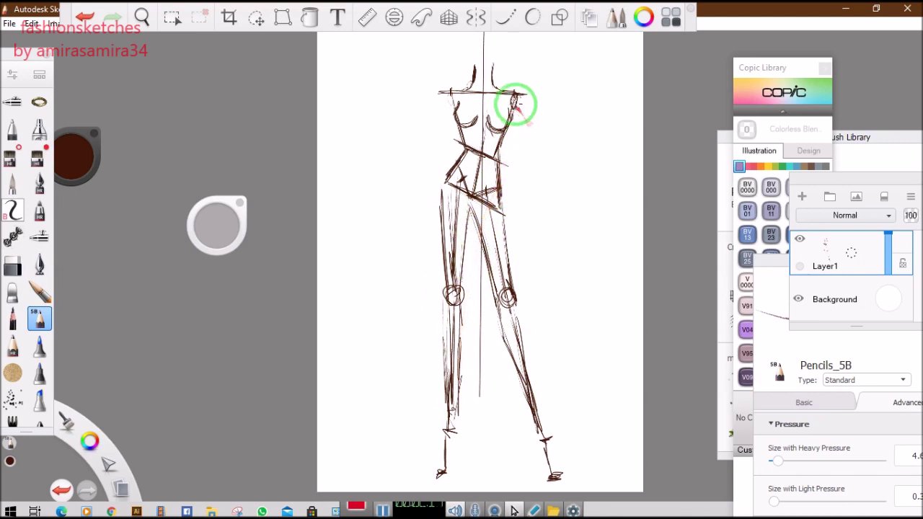
# Sketch both arms from the shoulders down, with elbow circles, wrist marks and simple hands.
pyautogui.moveTo(522, 192); pyautogui.dragTo(519, 160)
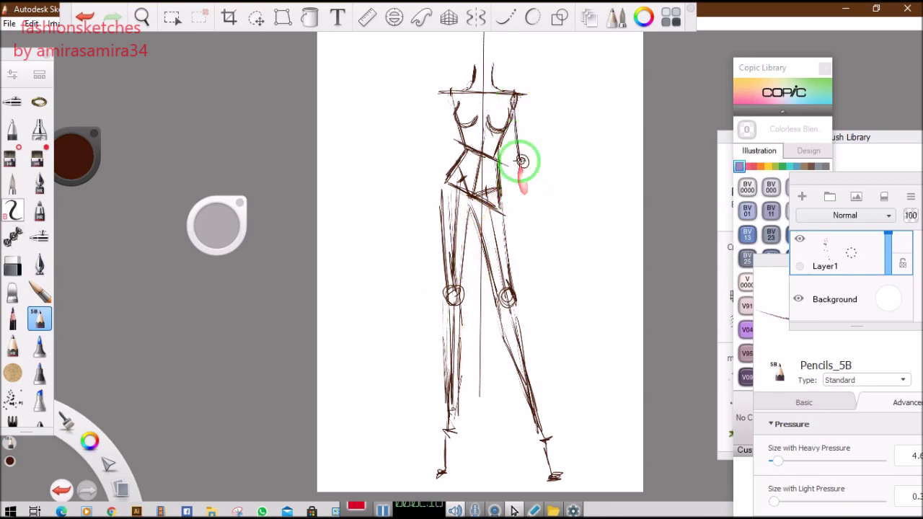
pyautogui.moveTo(541, 249); pyautogui.dragTo(532, 243)
pyautogui.moveTo(448, 142); pyautogui.dragTo(449, 104)
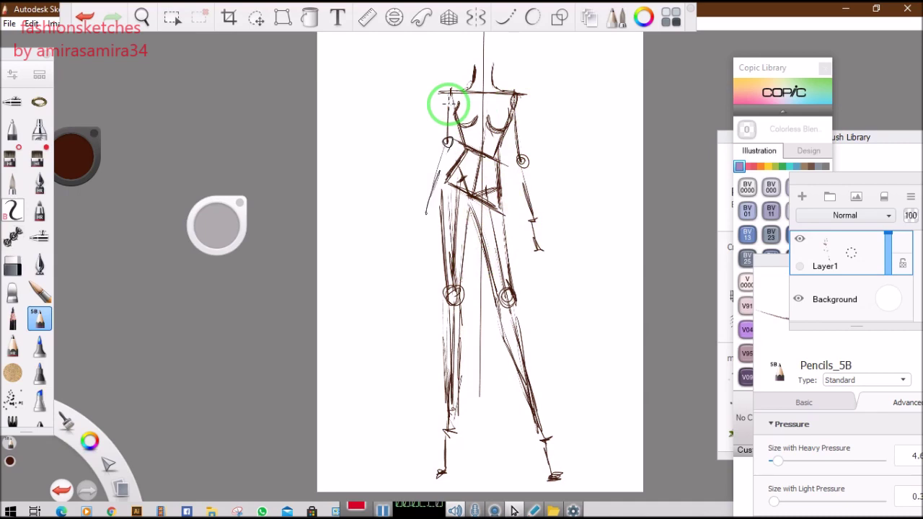
pyautogui.moveTo(424, 237); pyautogui.dragTo(473, 114)
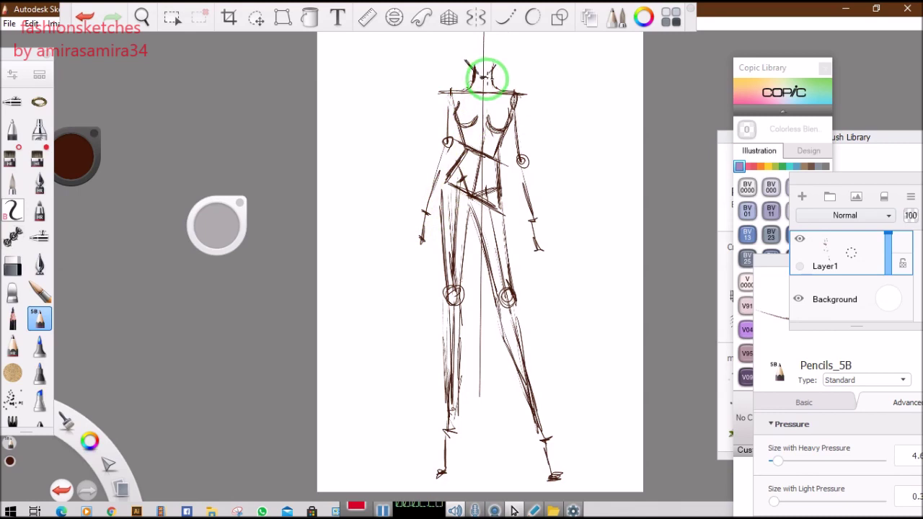
# Sketch the head above the neck, drawing the jaw, the sides of the face and the rounded skull.
pyautogui.moveTo(494, 64); pyautogui.dragTo(502, 36)
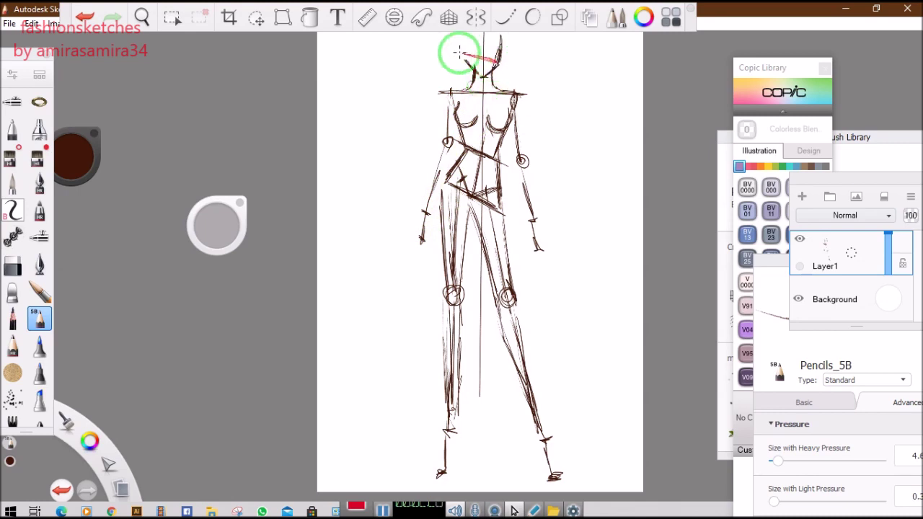
pyautogui.click(141, 18)
pyautogui.moveTo(372, 66); pyautogui.dragTo(371, 119)
pyautogui.click(486, 53)
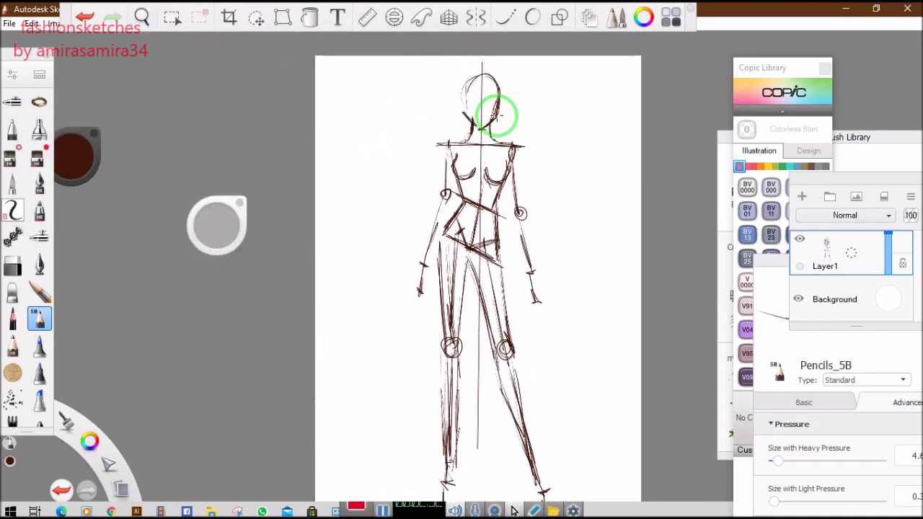
# Scale the whole figure down slightly and reposition it so that it fits on the page.
pyautogui.click(141, 16)
pyautogui.moveTo(474, 154)
pyautogui.mouseDown()
pyautogui.moveTo(454, 136)
pyautogui.moveTo(417, 130)
pyautogui.mouseUp()
pyautogui.click(256, 16)
pyautogui.moveTo(400, 136)
pyautogui.mouseDown()
pyautogui.moveTo(408, 186)
pyautogui.moveTo(399, 150)
pyautogui.mouseUp()
pyautogui.click(143, 17)
pyautogui.moveTo(496, 173); pyautogui.dragTo(490, 166)
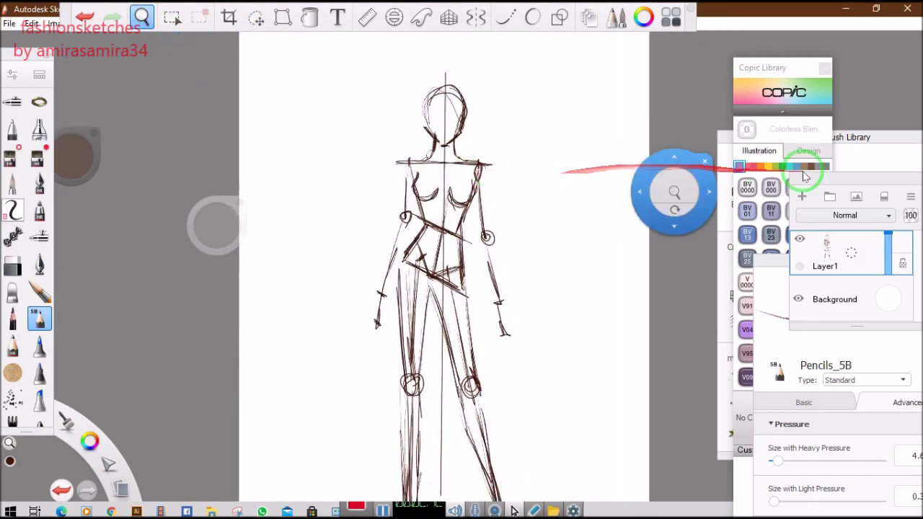
# Lower Layer1's opacity to 48 and add a new layer above it for the clean outline.
pyautogui.moveTo(888, 249); pyautogui.dragTo(888, 256)
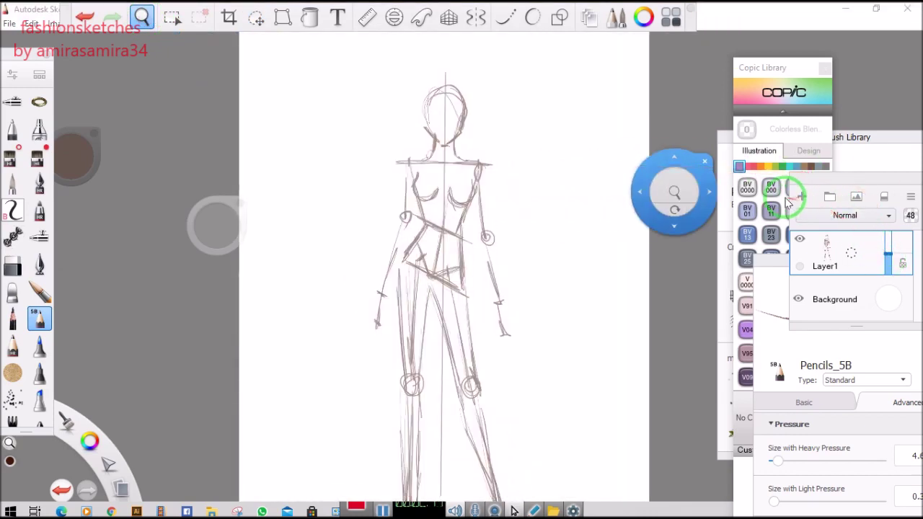
pyautogui.click(801, 196)
pyautogui.moveTo(703, 163); pyautogui.dragTo(118, 198)
# Set the drawing colour to black, select the 5B pencil and turn on Steady Stroke.
pyautogui.click(130, 210)
pyautogui.moveTo(80, 146); pyautogui.dragTo(85, 162)
pyautogui.click(41, 318)
pyautogui.click(506, 17)
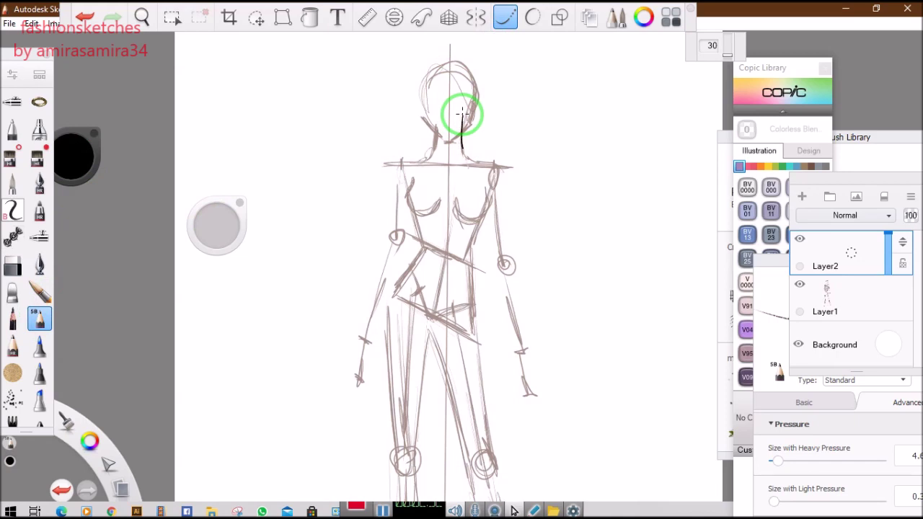
# Outline both sides of the neck and the shoulders in black over the sketch and add a collarbone line.
pyautogui.moveTo(462, 114); pyautogui.dragTo(504, 191)
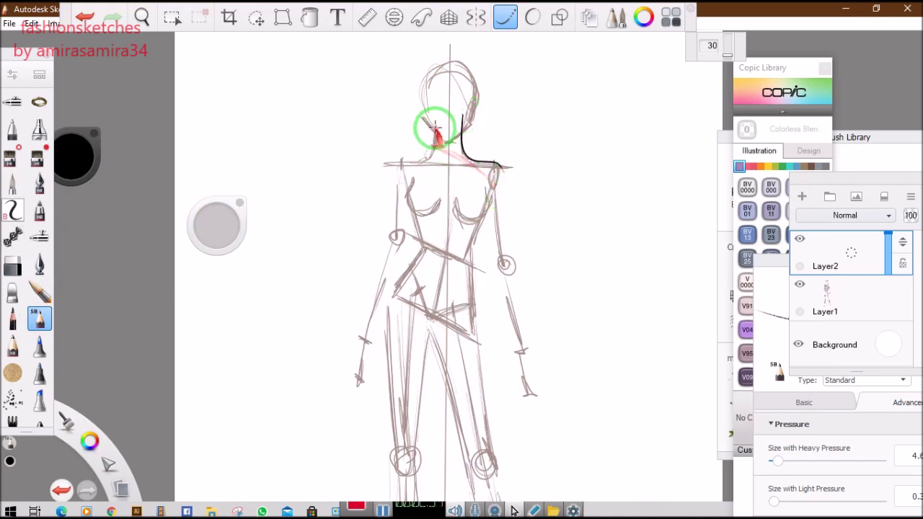
pyautogui.moveTo(435, 118); pyautogui.dragTo(398, 170)
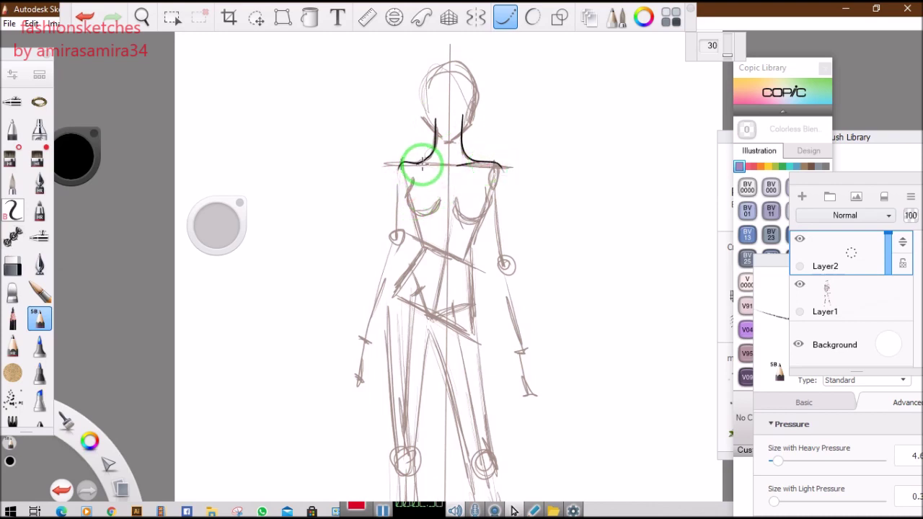
pyautogui.moveTo(516, 137); pyautogui.dragTo(487, 190)
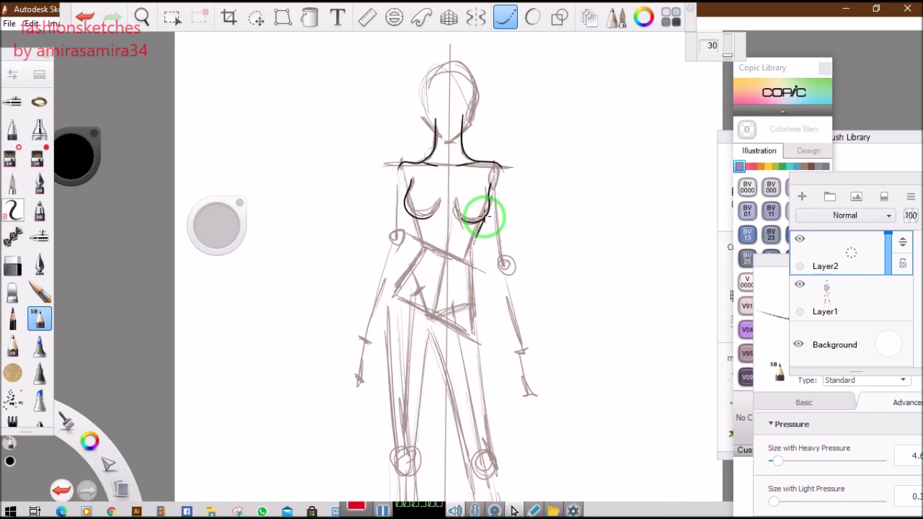
pyautogui.moveTo(484, 313); pyautogui.dragTo(422, 226)
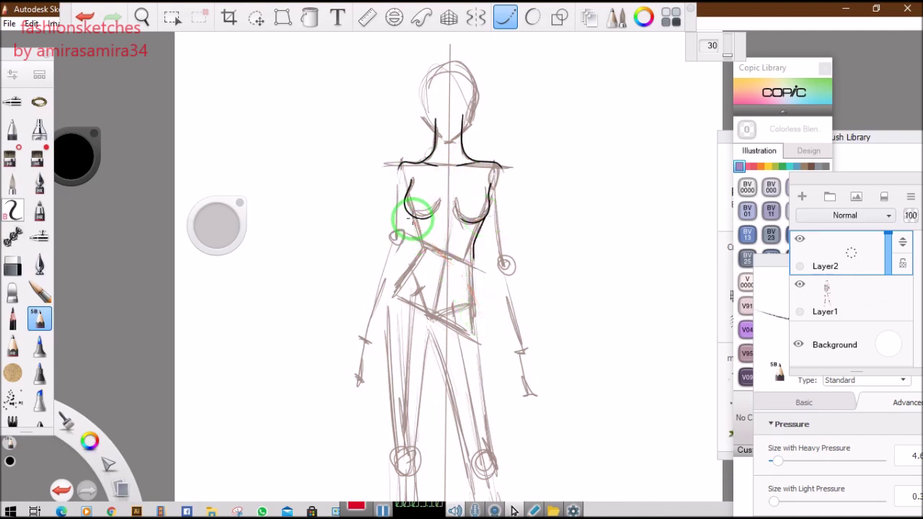
pyautogui.click(86, 17)
pyautogui.click(113, 19)
pyautogui.click(86, 19)
pyautogui.click(86, 19)
pyautogui.click(86, 19)
# Add a small black notch mark at the pit of the neck, between the two collarbones.
pyautogui.click(142, 18)
pyautogui.moveTo(433, 200); pyautogui.dragTo(486, 171)
pyautogui.click(520, 165)
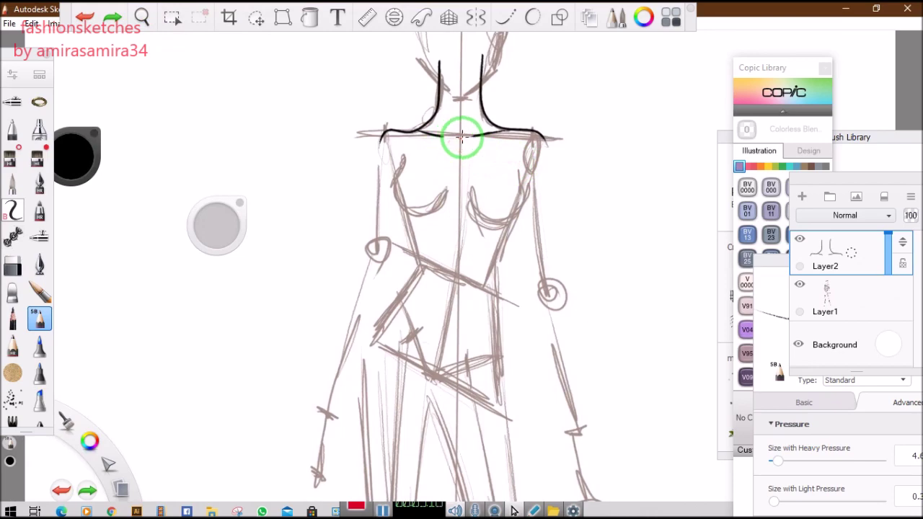
pyautogui.moveTo(461, 137); pyautogui.dragTo(456, 140)
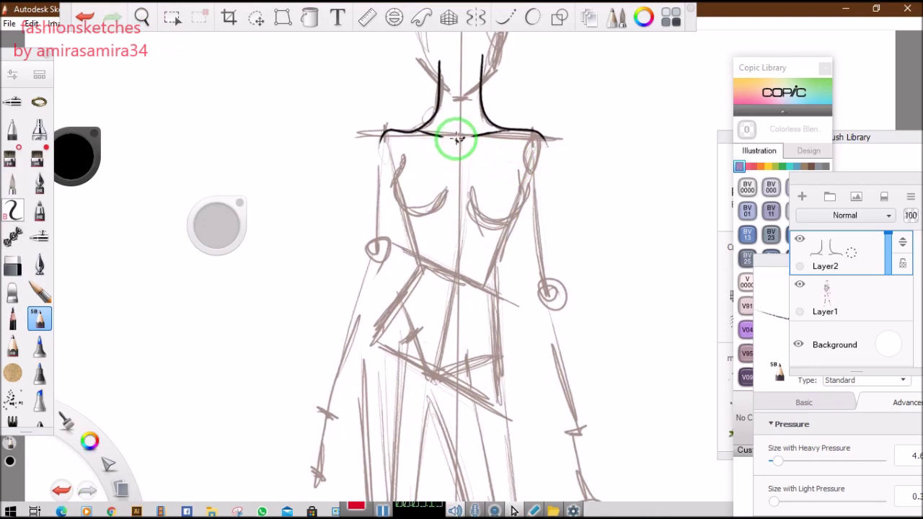
# Outline both breasts in black with Steady Stroke on, redoing the stroke on the figure's right side.
pyautogui.click(505, 17)
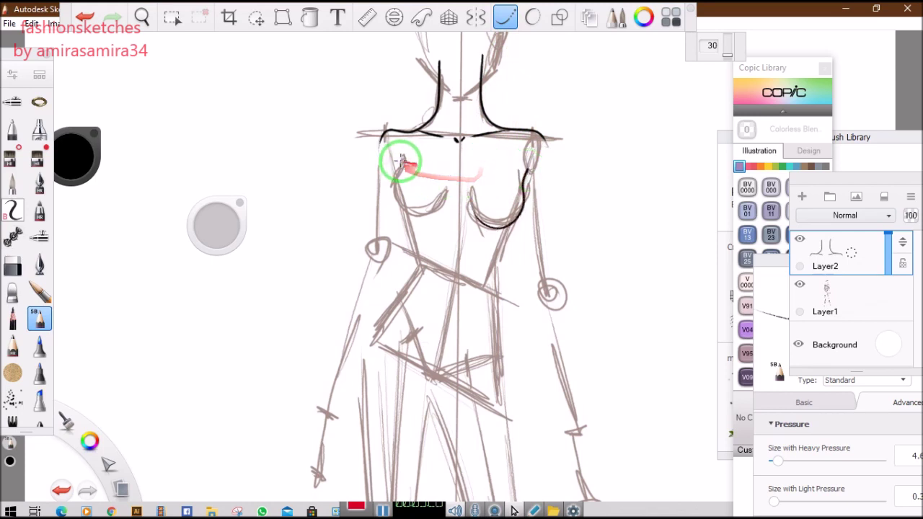
pyautogui.hotkey('ctrl', 'z')
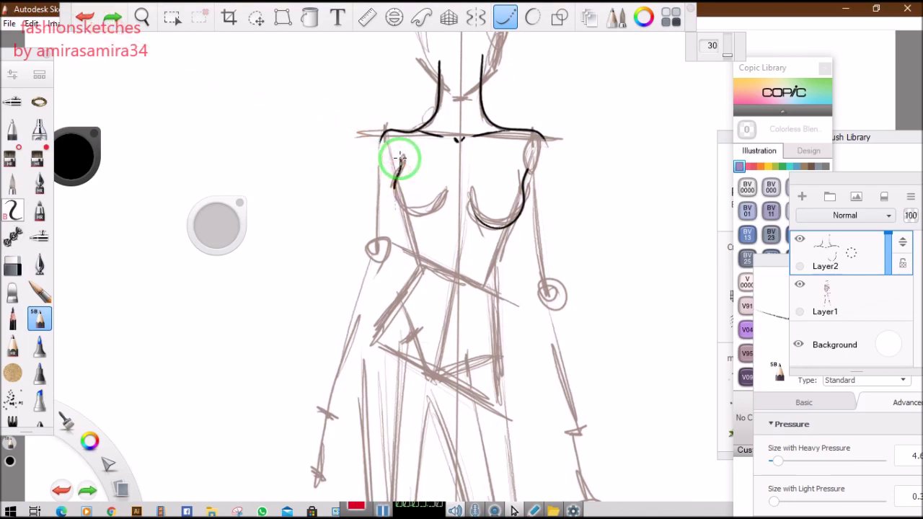
pyautogui.moveTo(468, 189); pyautogui.dragTo(508, 227)
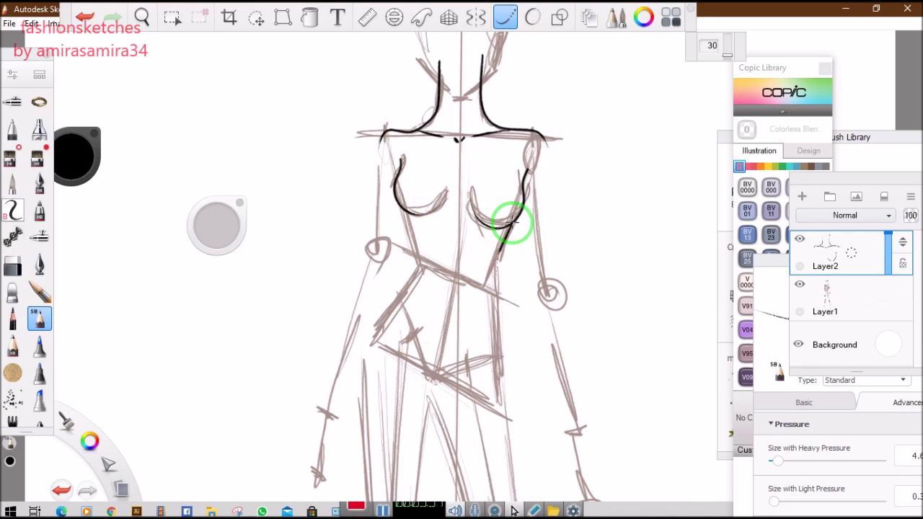
pyautogui.moveTo(498, 261); pyautogui.dragTo(510, 362)
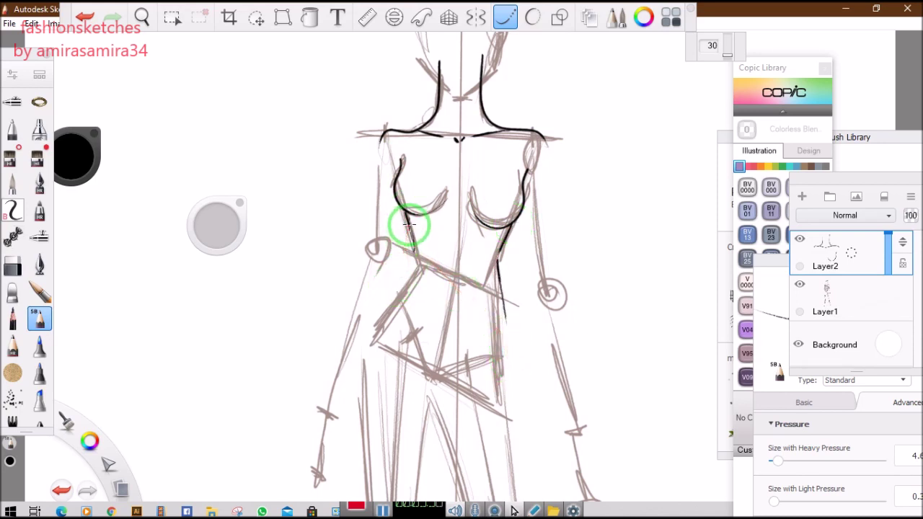
pyautogui.click(85, 16)
pyautogui.click(84, 16)
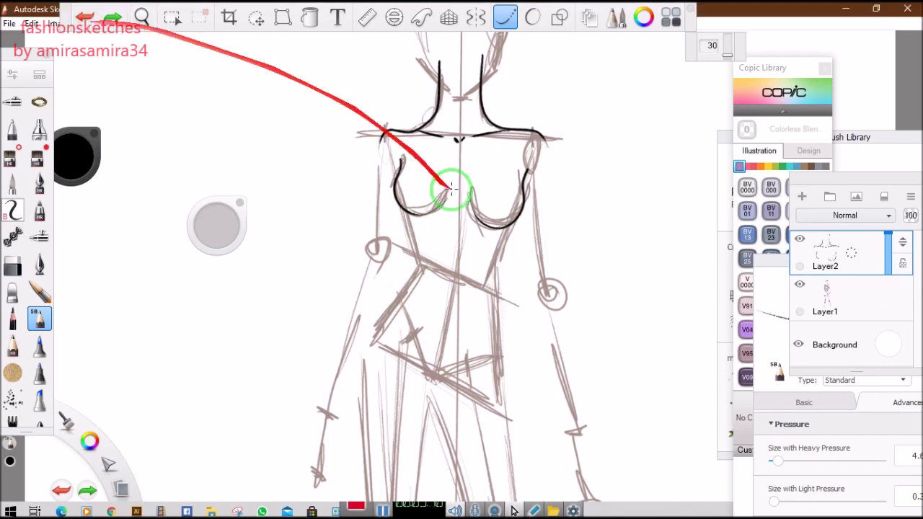
# Outline both sides of the torso from under the bust, in at the waist and out to the hips.
pyautogui.moveTo(514, 220); pyautogui.dragTo(498, 261)
pyautogui.moveTo(425, 283); pyautogui.dragTo(401, 208)
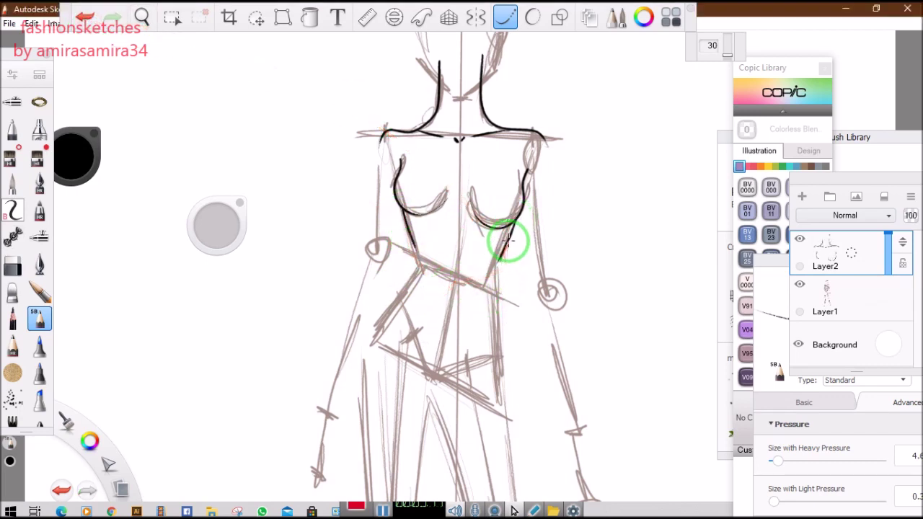
pyautogui.moveTo(509, 241); pyautogui.dragTo(506, 327)
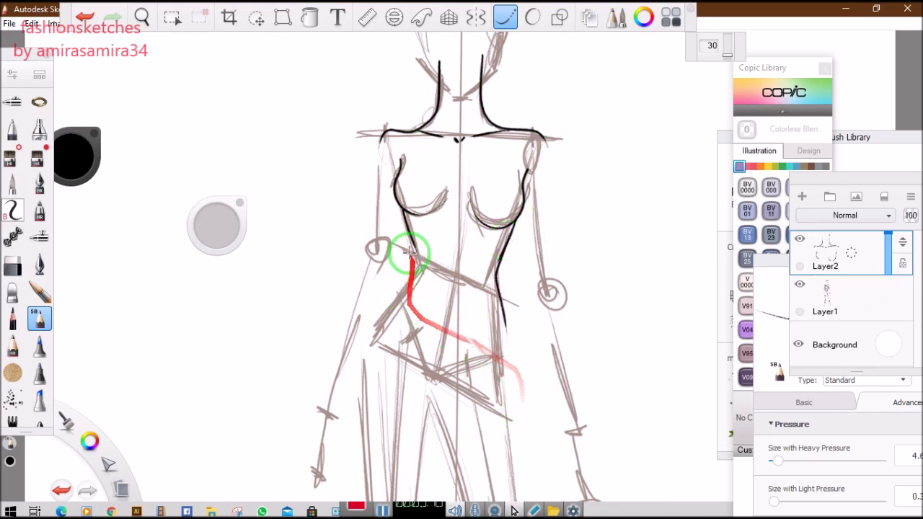
pyautogui.moveTo(411, 237); pyautogui.dragTo(371, 317)
# Draw the centre-front line from the neck to the crotch with short crotch marks, and extend the figure's left hip line downward.
pyautogui.moveTo(460, 139); pyautogui.dragTo(461, 180)
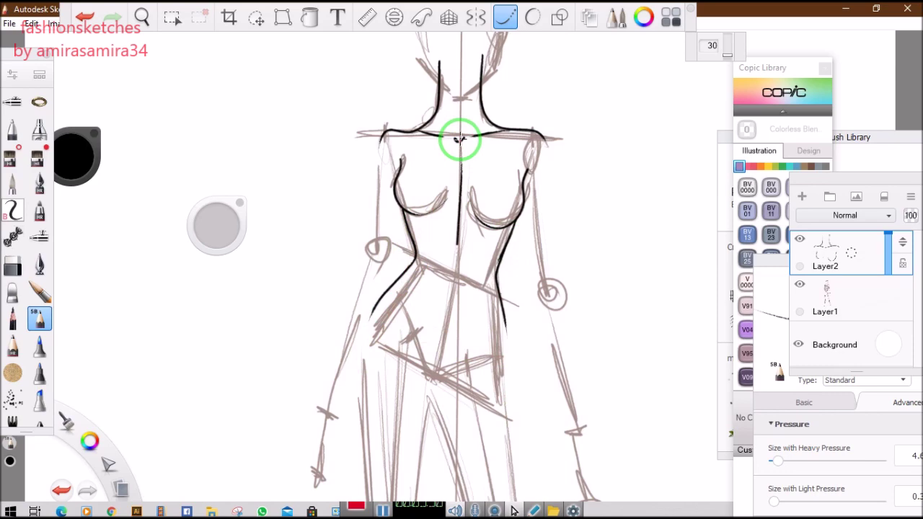
pyautogui.moveTo(459, 139); pyautogui.dragTo(424, 385)
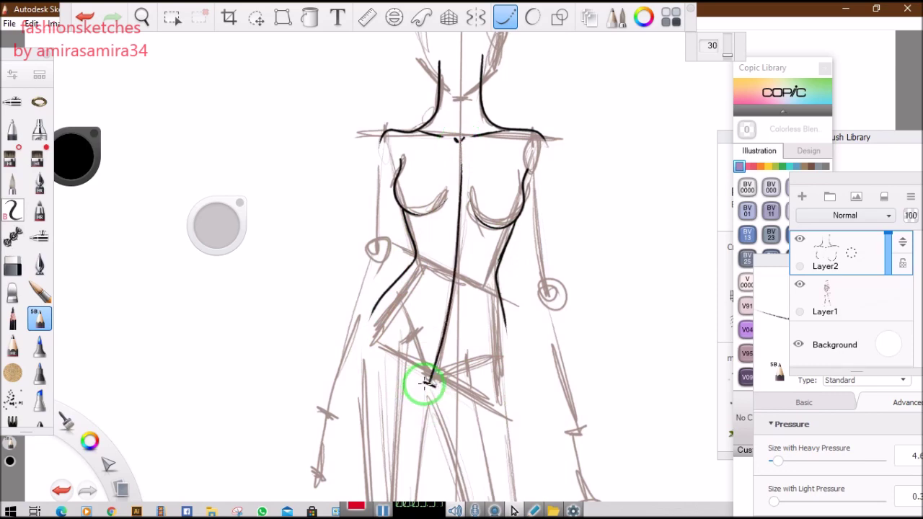
pyautogui.moveTo(508, 218)
pyautogui.mouseDown()
pyautogui.moveTo(500, 305)
pyautogui.moveTo(508, 369)
pyautogui.mouseUp()
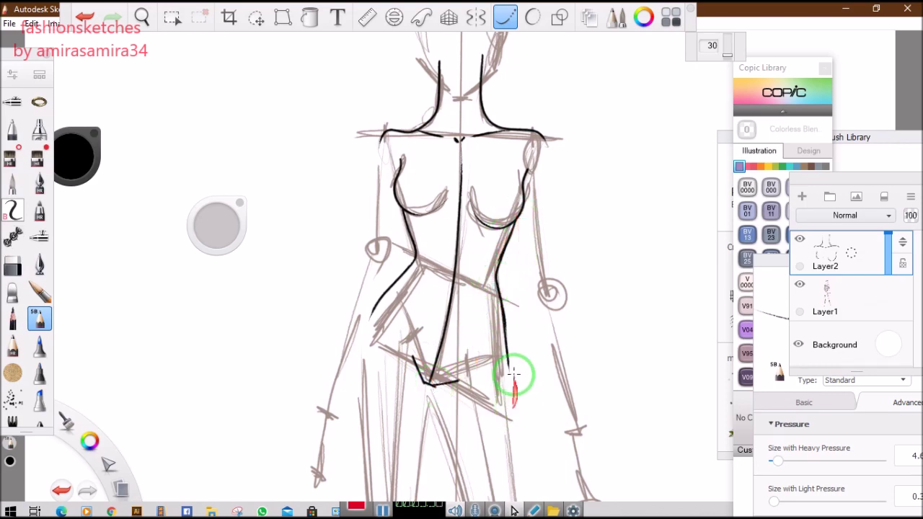
# Outline the inner and outer thigh of the figure's left leg from the crotch and hip to the knee.
pyautogui.click(142, 18)
pyautogui.moveTo(518, 214); pyautogui.dragTo(381, 178)
pyautogui.moveTo(371, 318); pyautogui.dragTo(379, 206)
pyautogui.moveTo(506, 167); pyautogui.dragTo(541, 146)
pyautogui.click(510, 25)
pyautogui.click(507, 20)
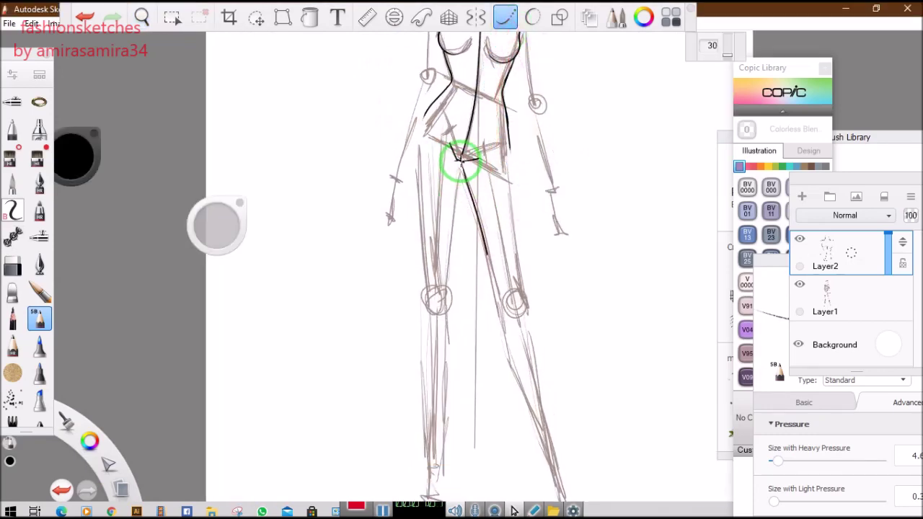
pyautogui.moveTo(461, 161); pyautogui.dragTo(495, 286)
pyautogui.moveTo(462, 162)
pyautogui.mouseDown()
pyautogui.moveTo(535, 207)
pyautogui.moveTo(504, 128)
pyautogui.moveTo(507, 108)
pyautogui.moveTo(536, 334)
pyautogui.moveTo(523, 257)
pyautogui.moveTo(527, 283)
pyautogui.moveTo(500, 301)
pyautogui.moveTo(494, 286)
pyautogui.moveTo(513, 378)
pyautogui.mouseUp()
# Outline both sides of the figure's left lower leg from the knee to the ankle, undoing and redrawing the calf line.
pyautogui.click(143, 17)
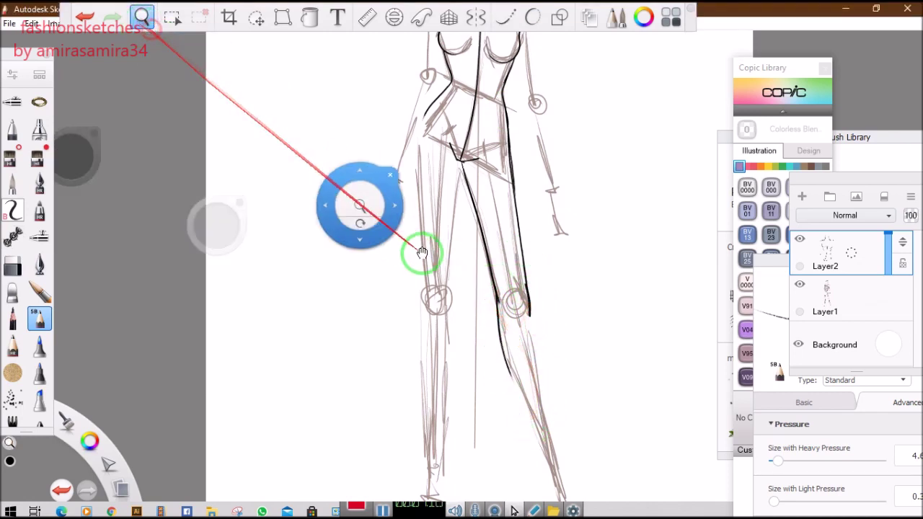
pyautogui.moveTo(422, 251); pyautogui.dragTo(445, 134)
pyautogui.click(509, 18)
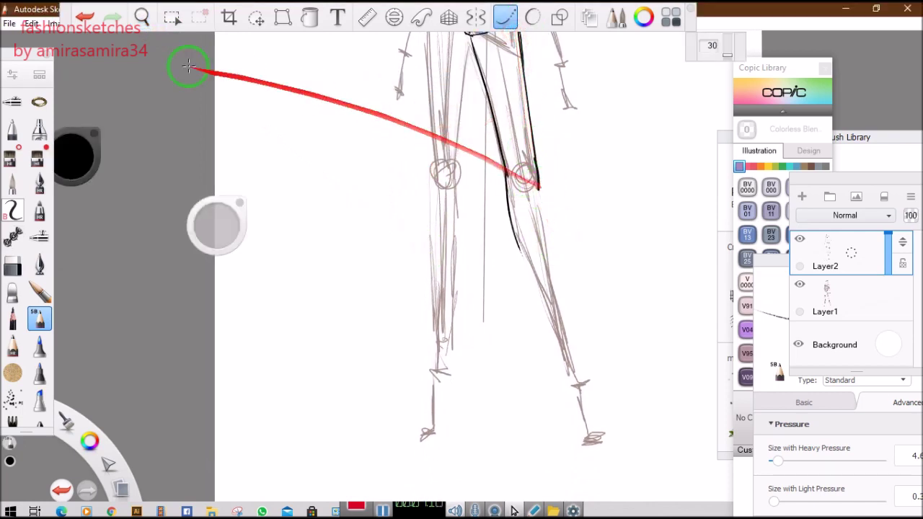
pyautogui.click(82, 16)
pyautogui.click(81, 16)
pyautogui.moveTo(504, 160)
pyautogui.mouseDown()
pyautogui.moveTo(546, 320)
pyautogui.moveTo(514, 210)
pyautogui.moveTo(584, 333)
pyautogui.moveTo(538, 192)
pyautogui.moveTo(578, 380)
pyautogui.moveTo(576, 371)
pyautogui.moveTo(605, 353)
pyautogui.moveTo(498, 110)
pyautogui.moveTo(496, 36)
pyautogui.moveTo(541, 363)
pyautogui.moveTo(547, 326)
pyautogui.mouseUp()
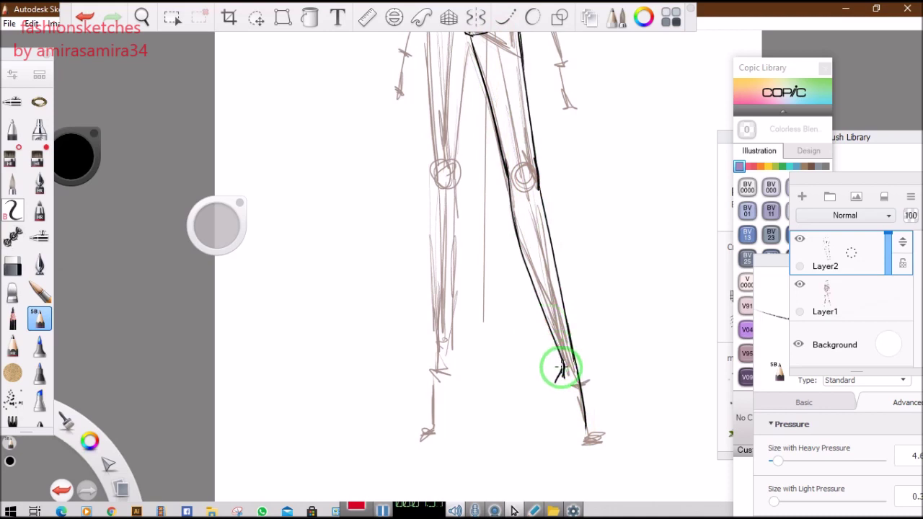
pyautogui.moveTo(561, 368)
pyautogui.mouseDown()
pyautogui.moveTo(610, 428)
pyautogui.moveTo(569, 421)
pyautogui.moveTo(559, 405)
pyautogui.mouseUp()
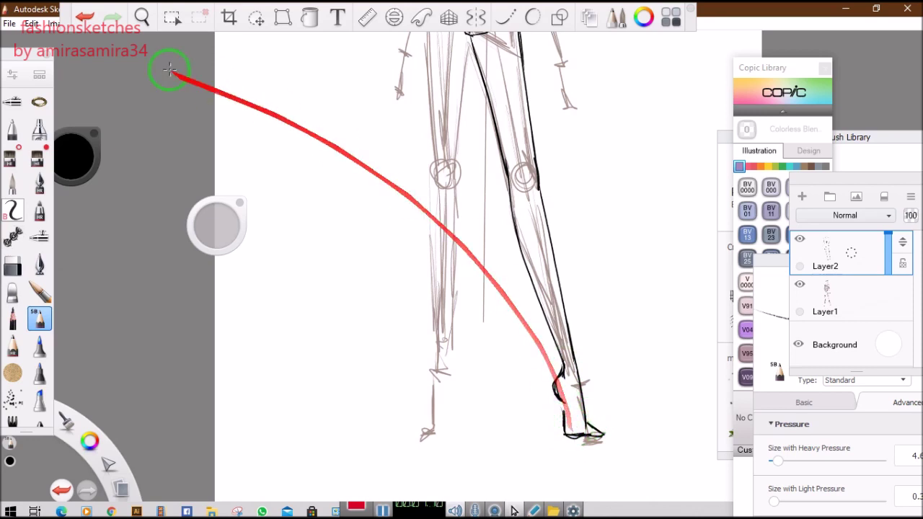
pyautogui.click(84, 16)
pyautogui.click(84, 16)
pyautogui.click(85, 16)
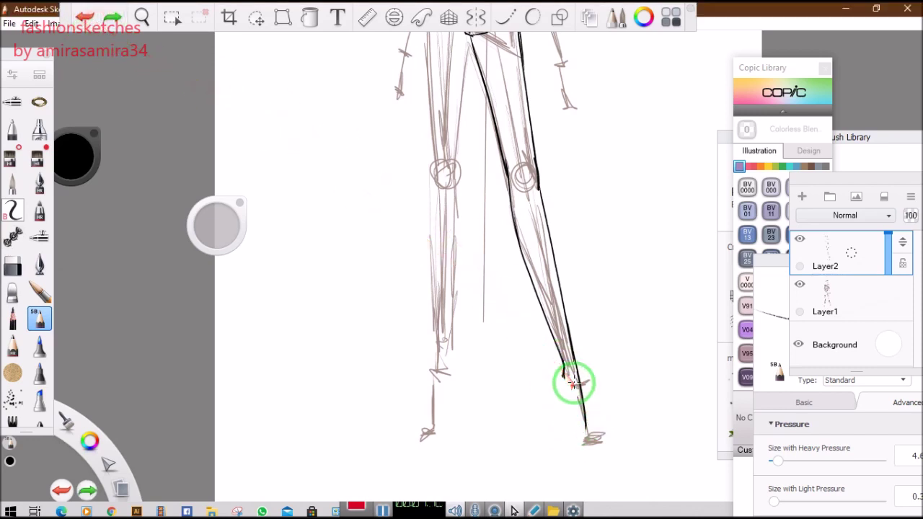
# Draw the figure's left foot in a high-heeled shoe, with a rounded heel, a pointed toe and a slim heel post.
pyautogui.moveTo(573, 382)
pyautogui.mouseDown()
pyautogui.moveTo(606, 433)
pyautogui.moveTo(589, 431)
pyautogui.mouseUp()
pyautogui.moveTo(557, 389); pyautogui.dragTo(564, 365)
pyautogui.moveTo(554, 400)
pyautogui.mouseDown()
pyautogui.moveTo(590, 440)
pyautogui.moveTo(580, 387)
pyautogui.mouseUp()
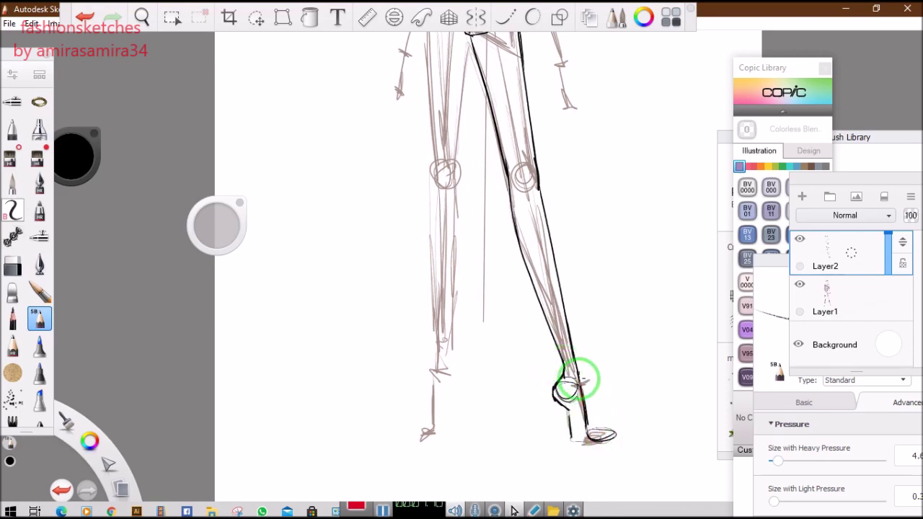
pyautogui.moveTo(572, 438); pyautogui.dragTo(590, 440)
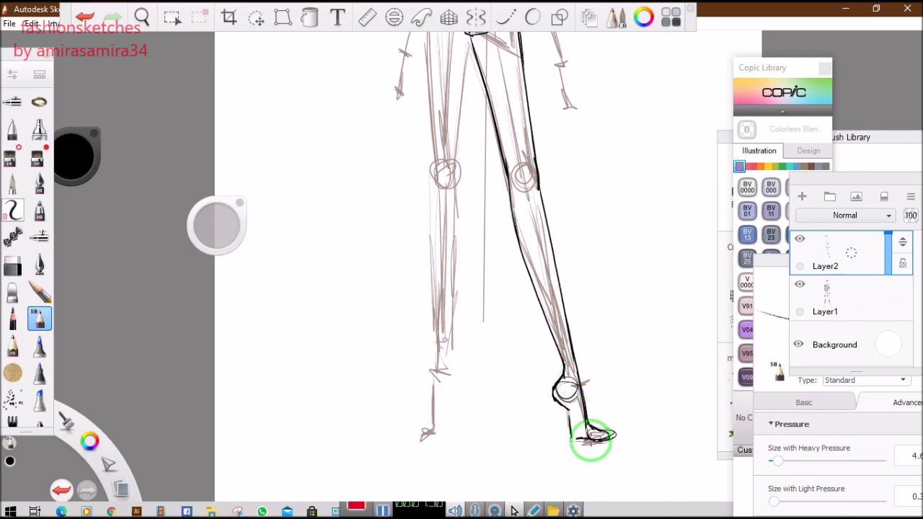
pyautogui.moveTo(554, 399)
pyautogui.mouseDown()
pyautogui.moveTo(563, 408)
pyautogui.moveTo(563, 437)
pyautogui.mouseUp()
# Hide Layer1 to check the clean outline of the whole figure without the sketch, and show it again.
pyautogui.click(142, 17)
pyautogui.moveTo(556, 210); pyautogui.dragTo(371, 137)
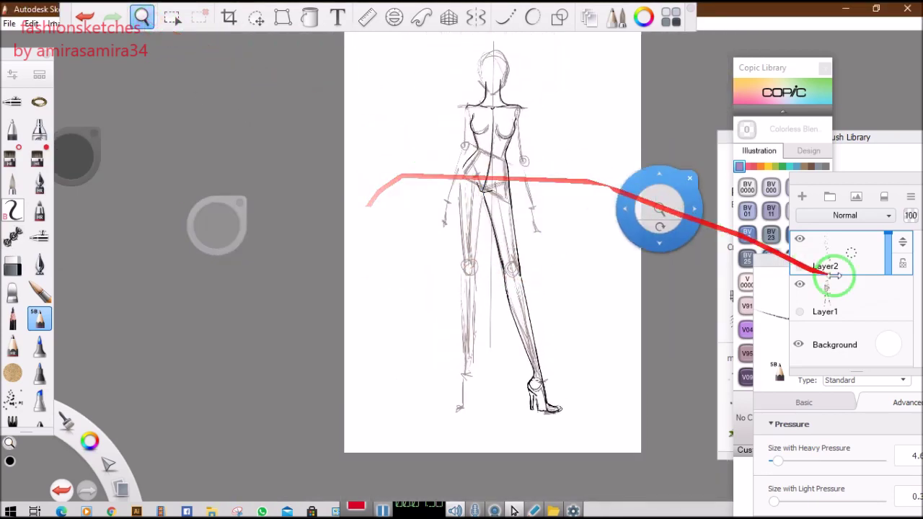
pyautogui.click(799, 284)
pyautogui.click(801, 284)
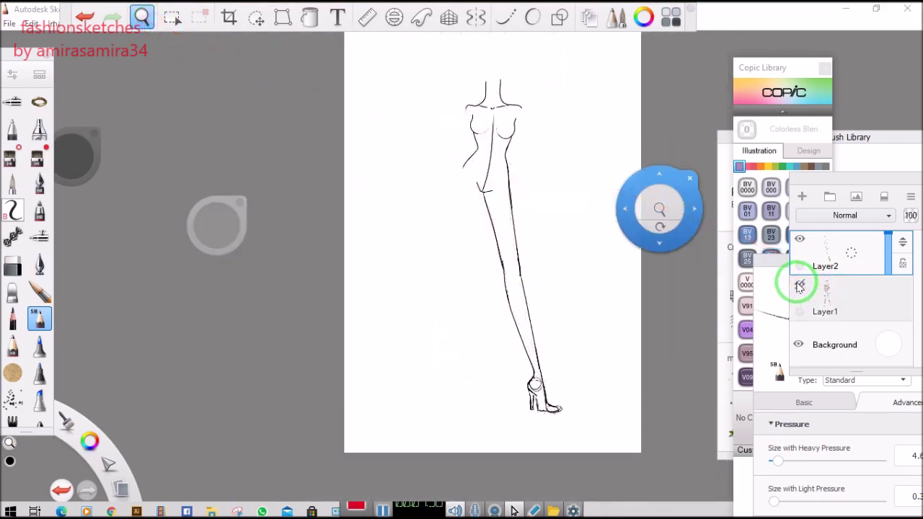
pyautogui.click(794, 284)
# Outline the figure's right thigh from the hip and crotch to the knee, strengthening the inner line with repeated strokes.
pyautogui.scroll(5, 483, 178)
pyautogui.moveTo(445, 200); pyautogui.dragTo(497, 174)
pyautogui.click(502, 20)
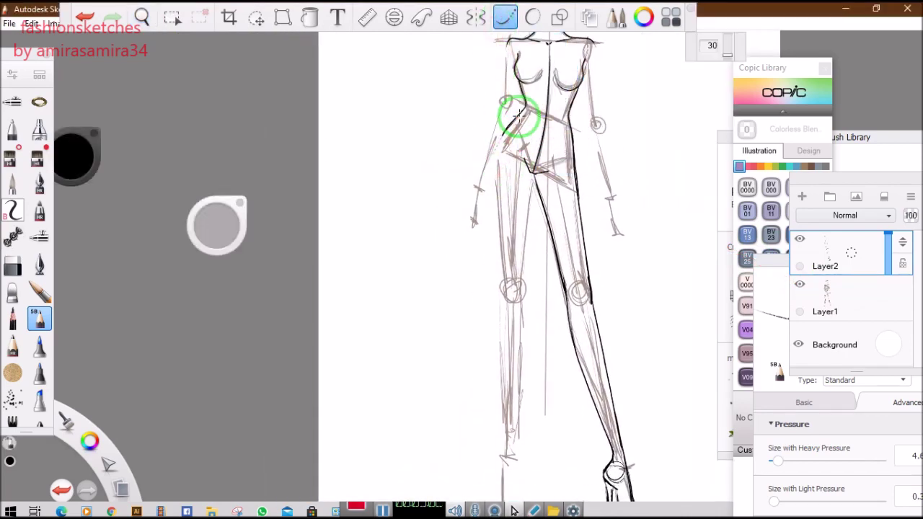
pyautogui.moveTo(509, 271); pyautogui.dragTo(499, 142)
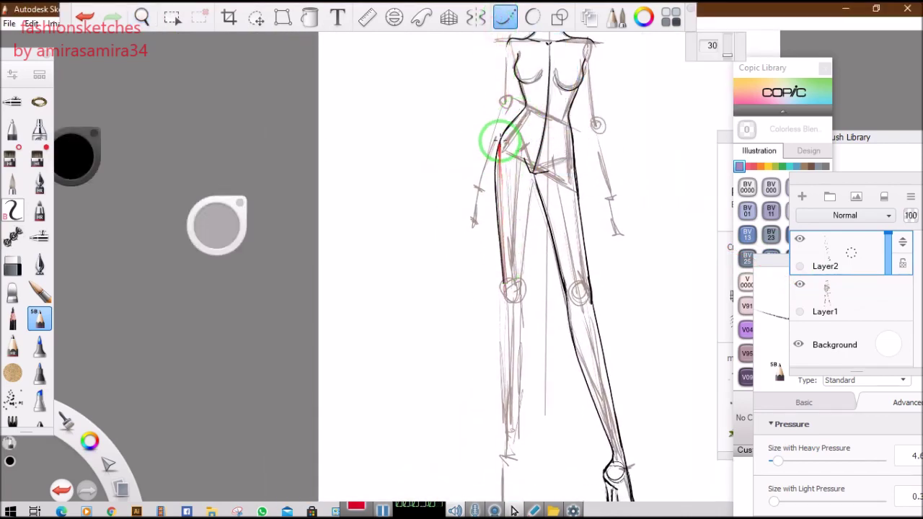
pyautogui.moveTo(512, 292); pyautogui.dragTo(533, 173)
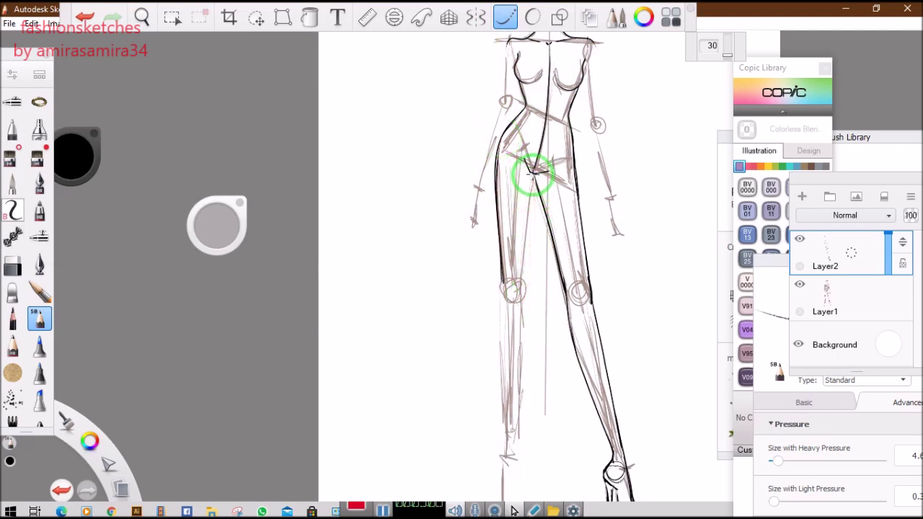
pyautogui.moveTo(524, 288); pyautogui.dragTo(534, 170)
pyautogui.moveTo(521, 281); pyautogui.dragTo(529, 181)
pyautogui.moveTo(530, 259); pyautogui.dragTo(504, 261)
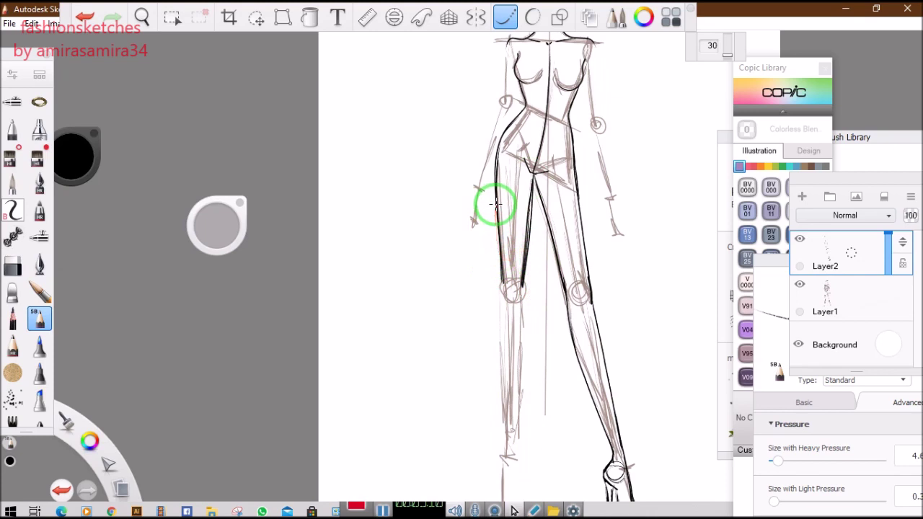
# Outline both sides of the figure's right lower leg from the knee to the ankle.
pyautogui.moveTo(495, 204); pyautogui.dragTo(498, 253)
pyautogui.moveTo(496, 346)
pyautogui.mouseDown()
pyautogui.moveTo(499, 280)
pyautogui.moveTo(508, 443)
pyautogui.mouseUp()
pyautogui.moveTo(524, 277)
pyautogui.mouseDown()
pyautogui.moveTo(519, 457)
pyautogui.moveTo(514, 431)
pyautogui.mouseUp()
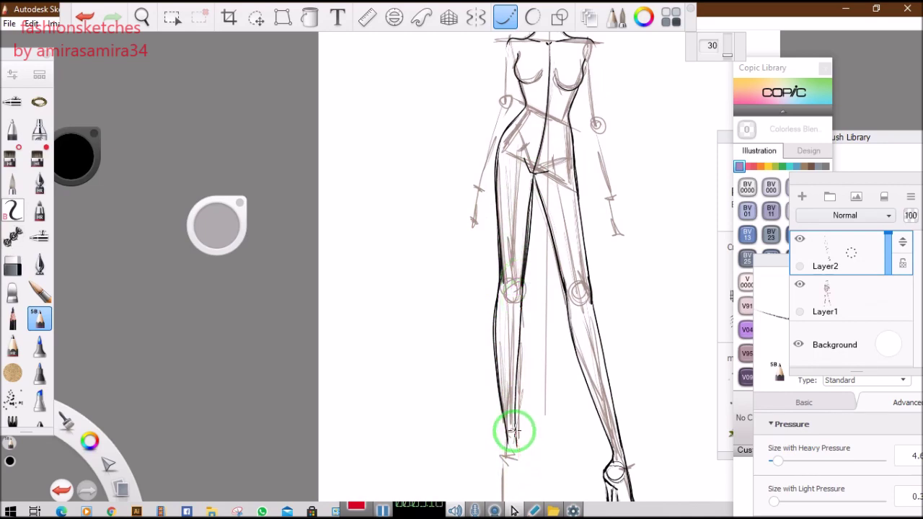
# Draw the figure's right foot from the front, with an oval ankle, widening sides and a flat oval toe.
pyautogui.click(142, 16)
pyautogui.moveTo(405, 342); pyautogui.dragTo(411, 176)
pyautogui.moveTo(550, 265); pyautogui.dragTo(553, 265)
pyautogui.click(552, 260)
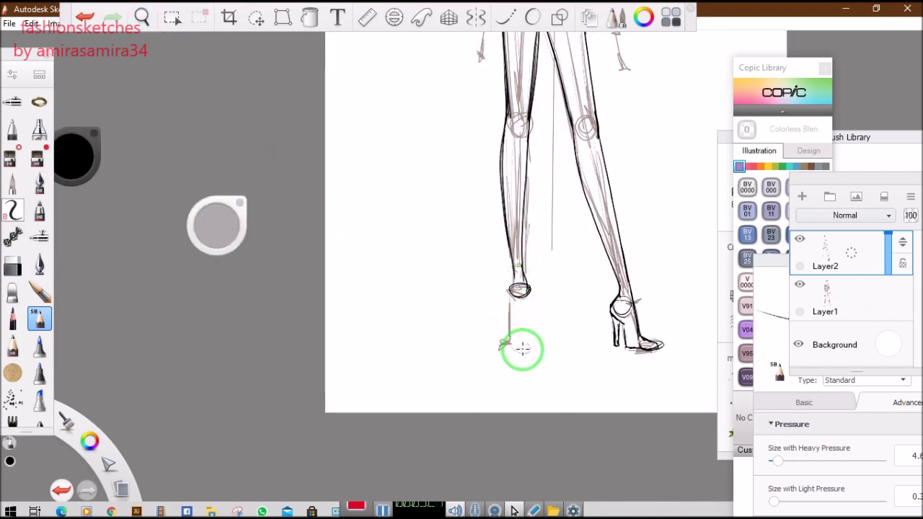
pyautogui.moveTo(520, 349); pyautogui.dragTo(526, 285)
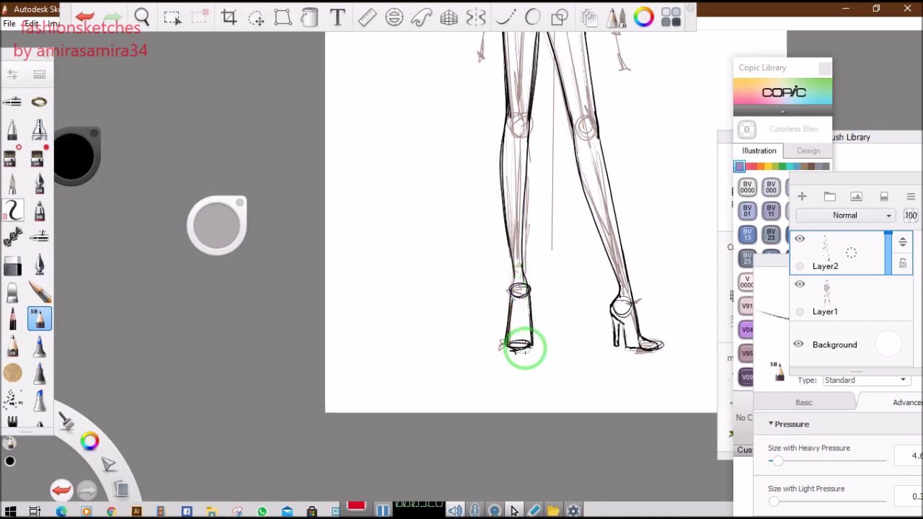
# Undo the last strokes on the figure's right foot and redraw that part of its outline.
pyautogui.click(143, 16)
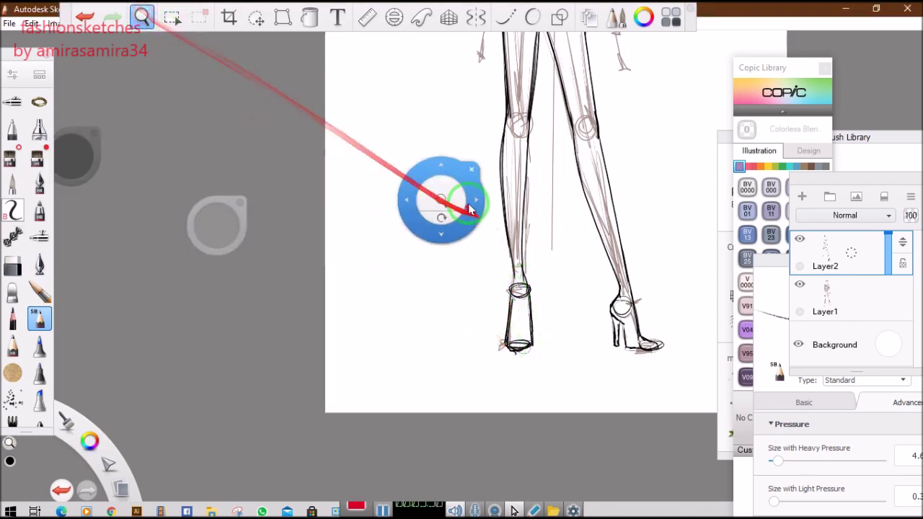
pyautogui.click(87, 22)
pyautogui.click(87, 22)
pyautogui.moveTo(490, 293)
pyautogui.mouseDown()
pyautogui.moveTo(546, 307)
pyautogui.moveTo(554, 376)
pyautogui.mouseUp()
pyautogui.click(554, 277)
pyautogui.moveTo(527, 291); pyautogui.dragTo(518, 364)
# Outline the outer and inner sides of the figure's left upper arm from the shoulder to the elbow.
pyautogui.moveTo(141, 19); pyautogui.dragTo(387, 161)
pyautogui.moveTo(373, 119); pyautogui.dragTo(312, 274)
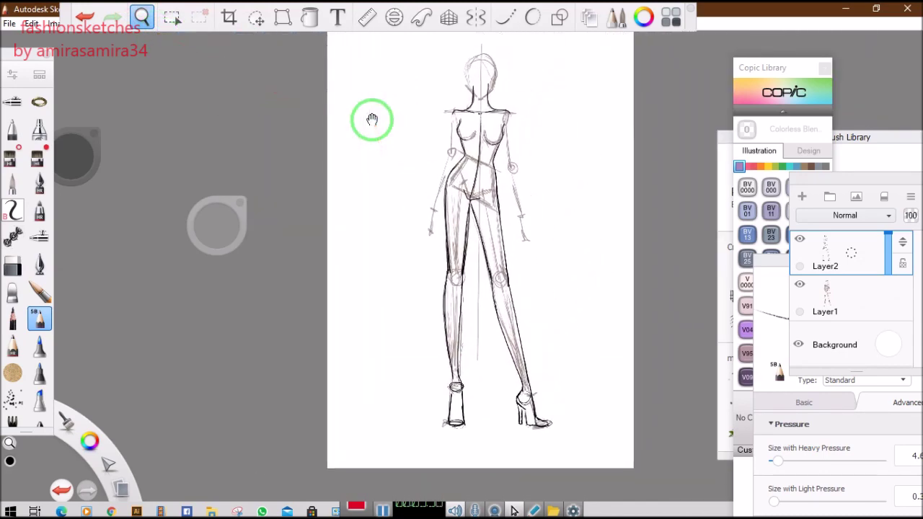
pyautogui.moveTo(477, 132); pyautogui.dragTo(502, 29)
pyautogui.click(503, 22)
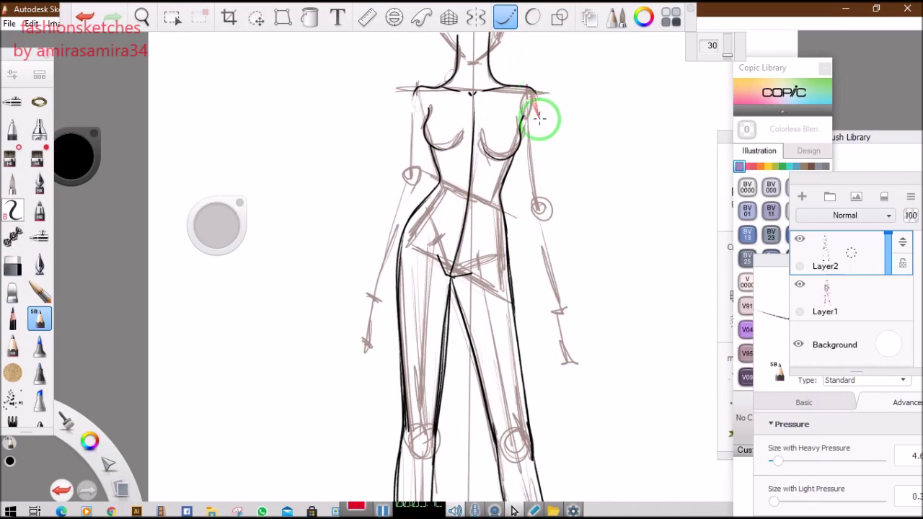
pyautogui.moveTo(535, 91); pyautogui.dragTo(539, 152)
pyautogui.click(506, 17)
pyautogui.moveTo(537, 96); pyautogui.dragTo(551, 208)
pyautogui.moveTo(540, 119); pyautogui.dragTo(550, 211)
pyautogui.moveTo(520, 150); pyautogui.dragTo(535, 219)
pyautogui.moveTo(520, 150); pyautogui.dragTo(522, 166)
pyautogui.moveTo(542, 208); pyautogui.dragTo(546, 191)
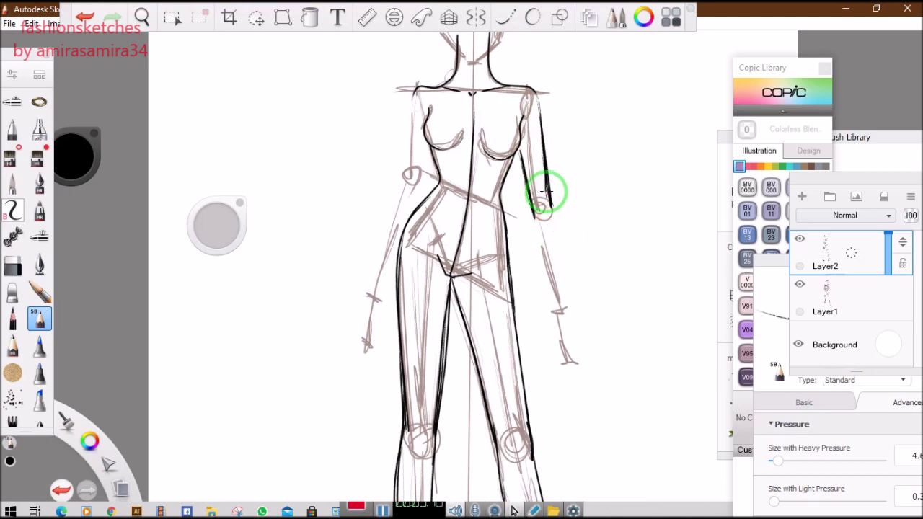
# Outline the figure's left forearm from the elbow to the wrist and draw the relaxed hand with its fingers.
pyautogui.moveTo(546, 191); pyautogui.dragTo(572, 303)
pyautogui.moveTo(536, 215); pyautogui.dragTo(547, 248)
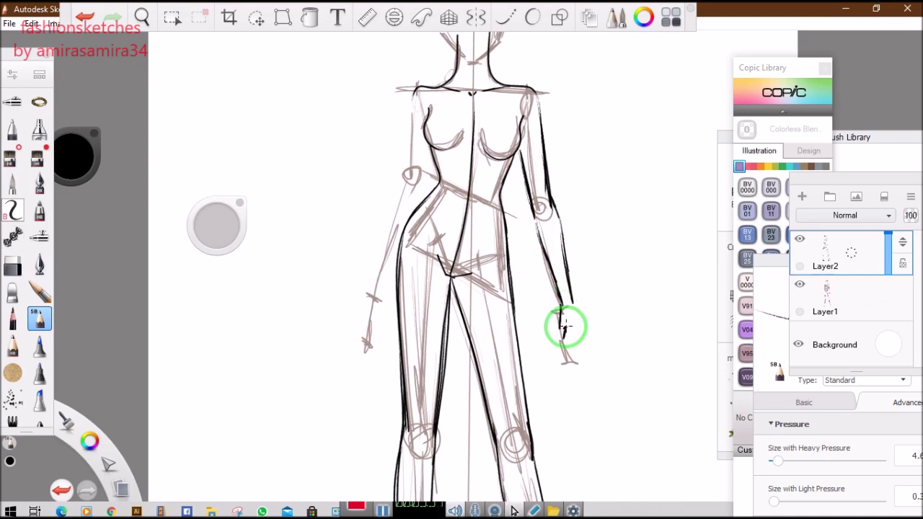
pyautogui.moveTo(559, 319)
pyautogui.mouseDown()
pyautogui.moveTo(577, 319)
pyautogui.moveTo(573, 296)
pyautogui.moveTo(577, 340)
pyautogui.moveTo(566, 344)
pyautogui.moveTo(567, 359)
pyautogui.moveTo(576, 348)
pyautogui.moveTo(561, 370)
pyautogui.mouseUp()
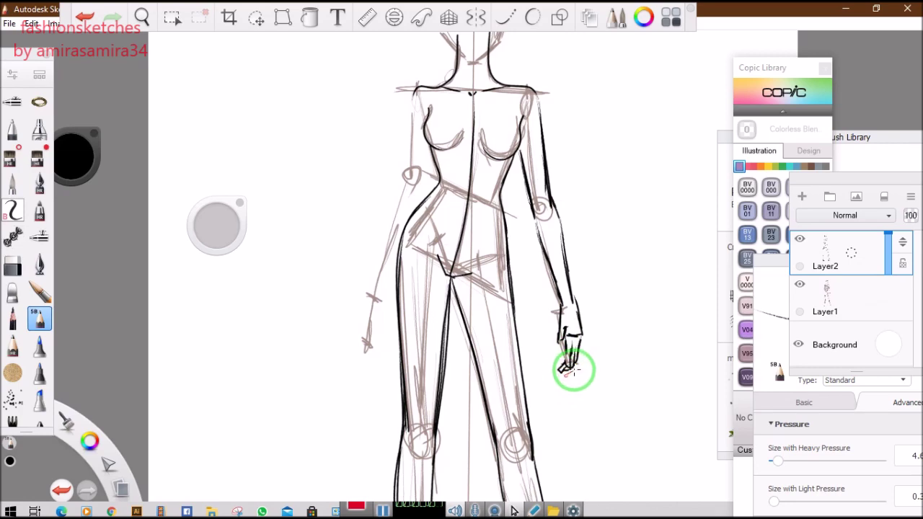
# Outline the figure's right upper arm from the shoulder to the elbow on Layer2.
pyautogui.click(142, 16)
pyautogui.scroll(-5, 535, 187)
pyautogui.scroll(5, 535, 188)
pyautogui.moveTo(451, 187); pyautogui.dragTo(529, 235)
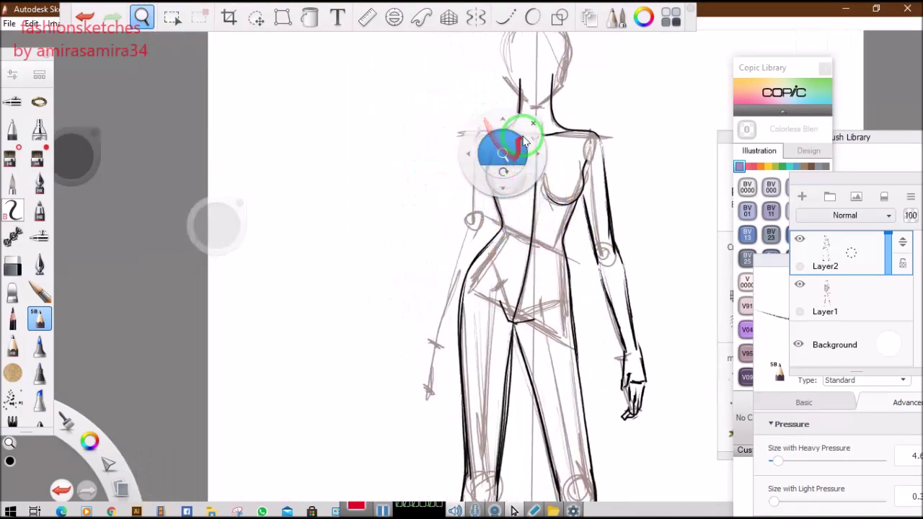
pyautogui.click(524, 138)
pyautogui.moveTo(476, 135); pyautogui.dragTo(468, 209)
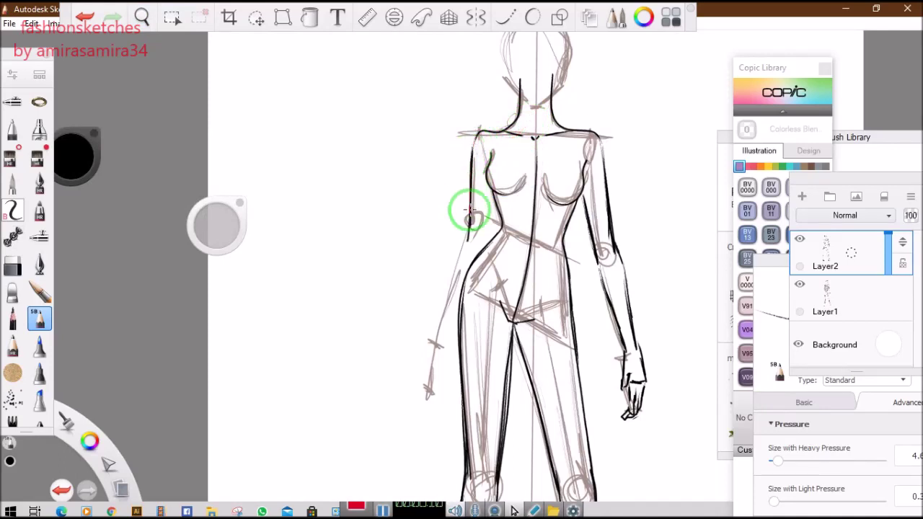
# Outline the figure's right forearm from the elbow to the wrist and draw the relaxed hand with its thumb and fingers.
pyautogui.moveTo(451, 257); pyautogui.dragTo(462, 239)
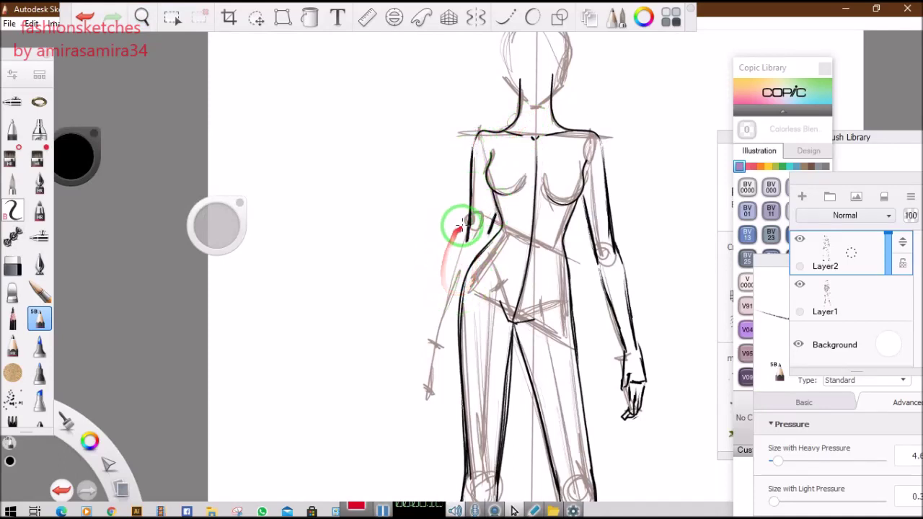
pyautogui.moveTo(441, 282)
pyautogui.mouseDown()
pyautogui.moveTo(437, 323)
pyautogui.moveTo(452, 318)
pyautogui.moveTo(416, 364)
pyautogui.moveTo(444, 399)
pyautogui.mouseUp()
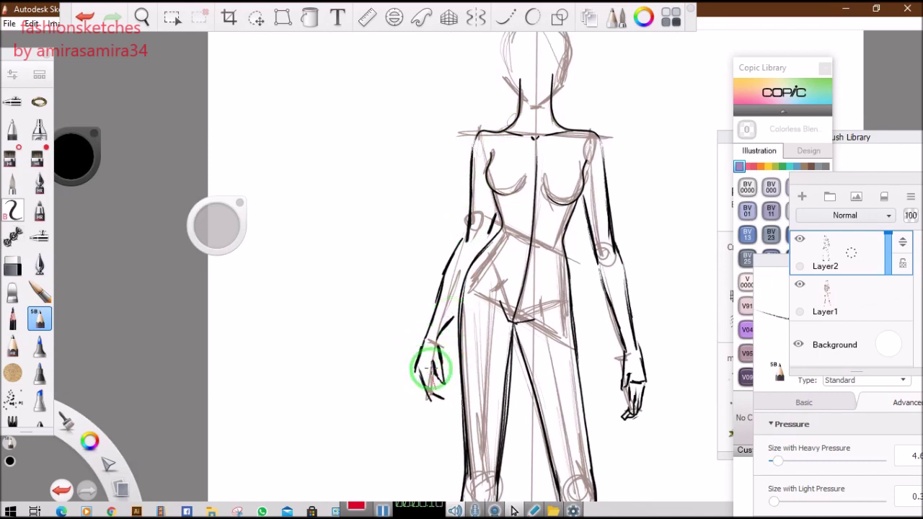
pyautogui.moveTo(431, 369)
pyautogui.mouseDown()
pyautogui.moveTo(437, 387)
pyautogui.moveTo(428, 377)
pyautogui.moveTo(439, 380)
pyautogui.mouseUp()
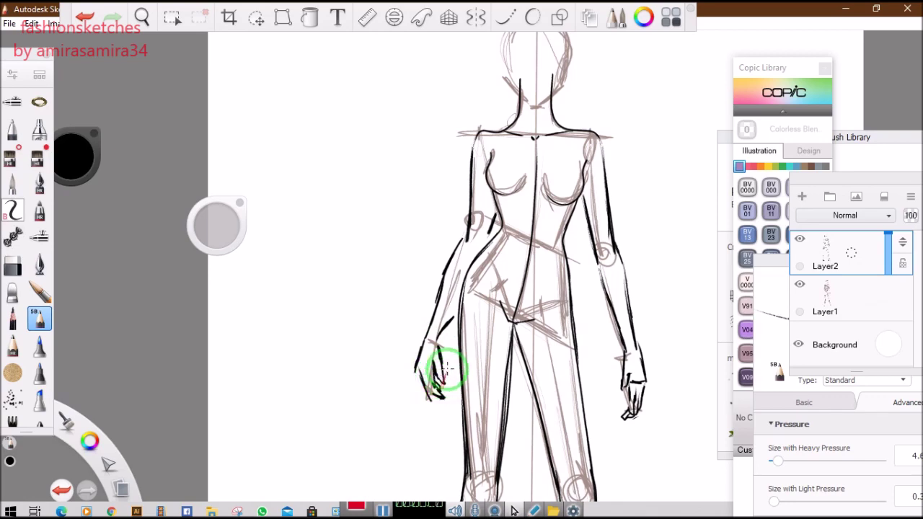
# Outline the head as a tapered oval down to the chin and erase the neck lines that run inside the face.
pyautogui.click(142, 17)
pyautogui.moveTo(470, 191)
pyautogui.mouseDown()
pyautogui.moveTo(478, 192)
pyautogui.moveTo(446, 165)
pyautogui.moveTo(480, 242)
pyautogui.mouseUp()
pyautogui.click(544, 118)
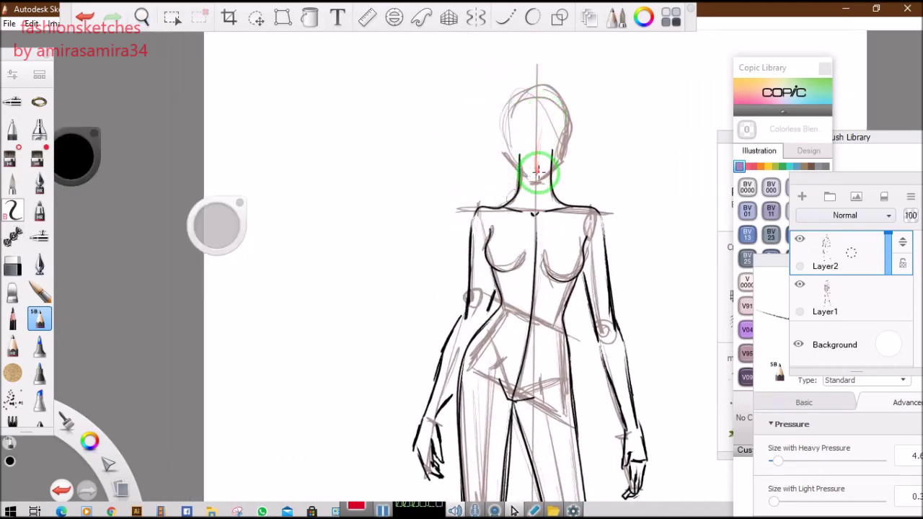
pyautogui.moveTo(527, 174)
pyautogui.mouseDown()
pyautogui.moveTo(509, 159)
pyautogui.moveTo(503, 132)
pyautogui.moveTo(512, 161)
pyautogui.moveTo(546, 173)
pyautogui.moveTo(569, 137)
pyautogui.moveTo(567, 103)
pyautogui.moveTo(542, 78)
pyautogui.moveTo(548, 88)
pyautogui.moveTo(540, 82)
pyautogui.moveTo(502, 111)
pyautogui.moveTo(556, 97)
pyautogui.moveTo(515, 149)
pyautogui.moveTo(511, 186)
pyautogui.moveTo(179, 180)
pyautogui.mouseUp()
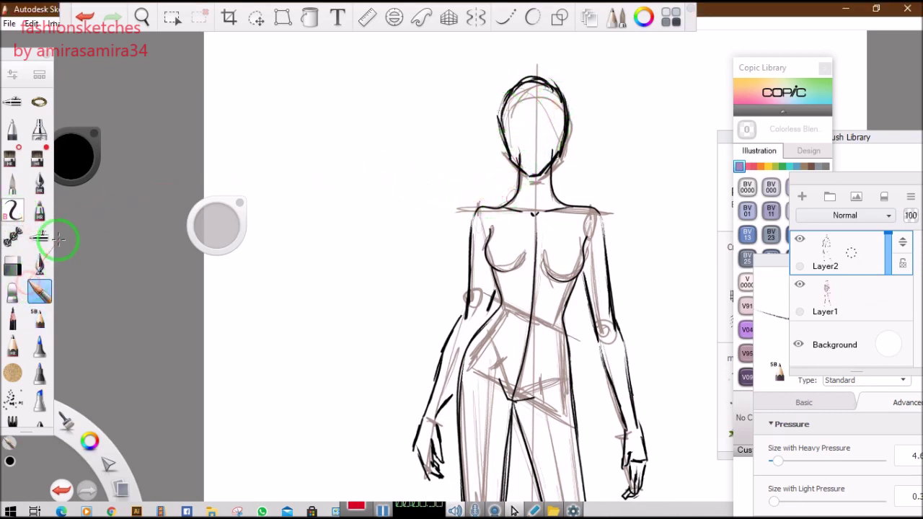
pyautogui.click(13, 266)
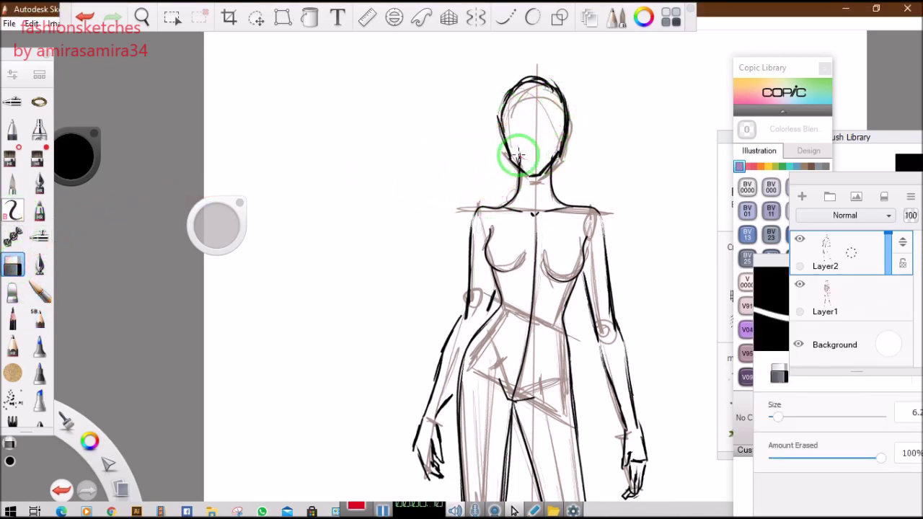
# Compare the outlined figure with and without the Layer1 construction sketch, checking it up close and at full length.
pyautogui.click(142, 16)
pyautogui.moveTo(546, 192)
pyautogui.mouseDown()
pyautogui.moveTo(545, 200)
pyautogui.moveTo(442, 154)
pyautogui.mouseUp()
pyautogui.click(829, 290)
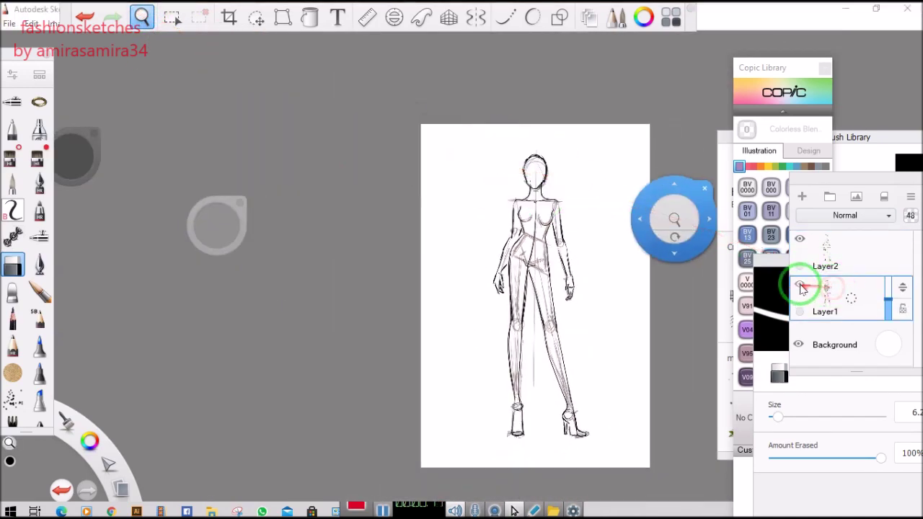
pyautogui.click(799, 284)
pyautogui.click(501, 169)
pyautogui.scroll(8, 506, 172)
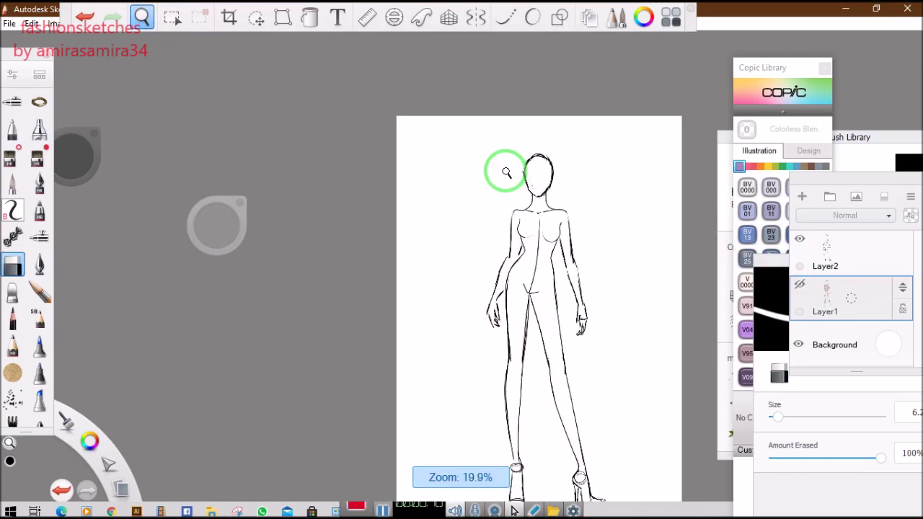
pyautogui.scroll(-1, 506, 172)
pyautogui.click(799, 285)
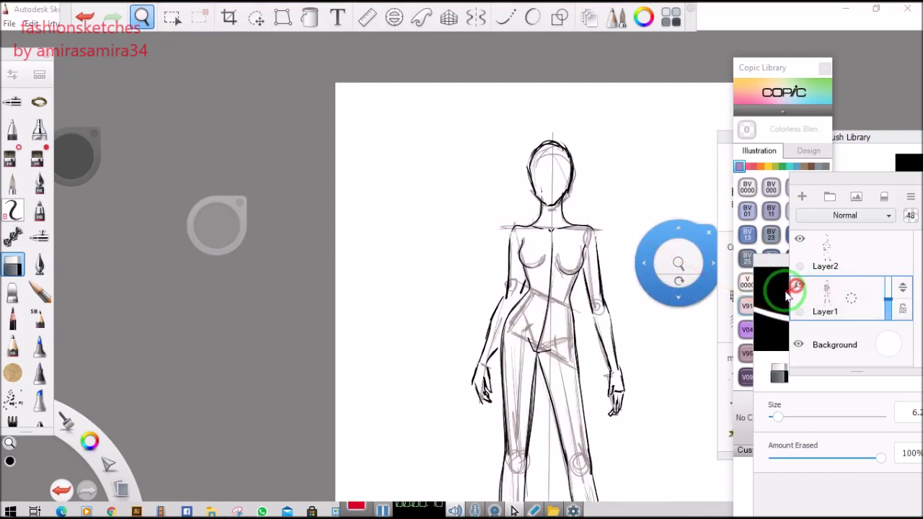
pyautogui.scroll(5, 545, 277)
pyautogui.scroll(-8, 546, 277)
pyautogui.moveTo(479, 307); pyautogui.dragTo(461, 183)
pyautogui.click(800, 285)
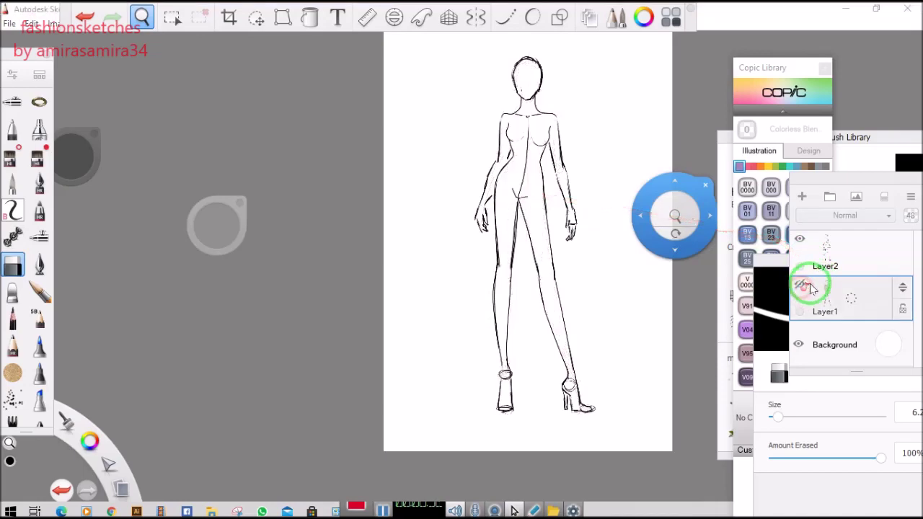
pyautogui.moveTo(435, 161)
pyautogui.mouseDown()
pyautogui.moveTo(429, 185)
pyautogui.moveTo(406, 186)
pyautogui.moveTo(428, 150)
pyautogui.mouseUp()
pyautogui.click(798, 286)
pyautogui.click(798, 285)
pyautogui.click(799, 285)
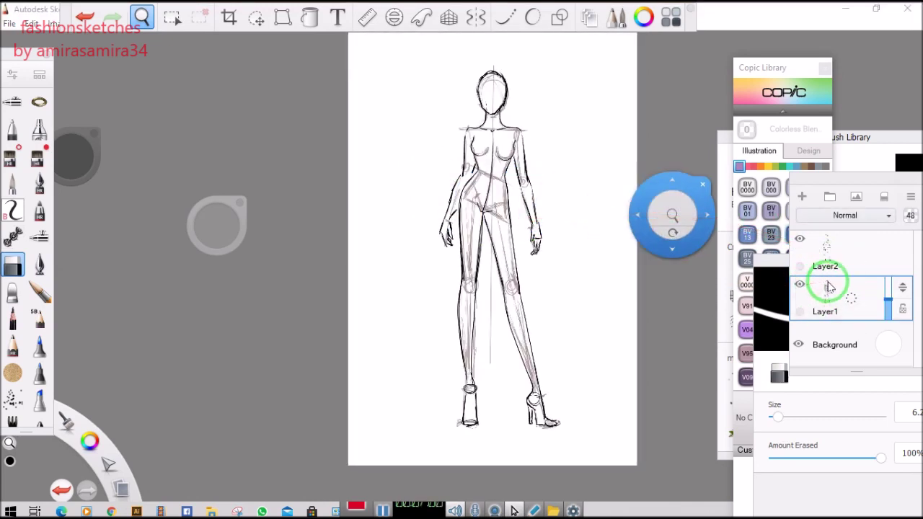
# Hide the Layer1 construction sketch and mirror the canvas horizontally.
pyautogui.click(800, 285)
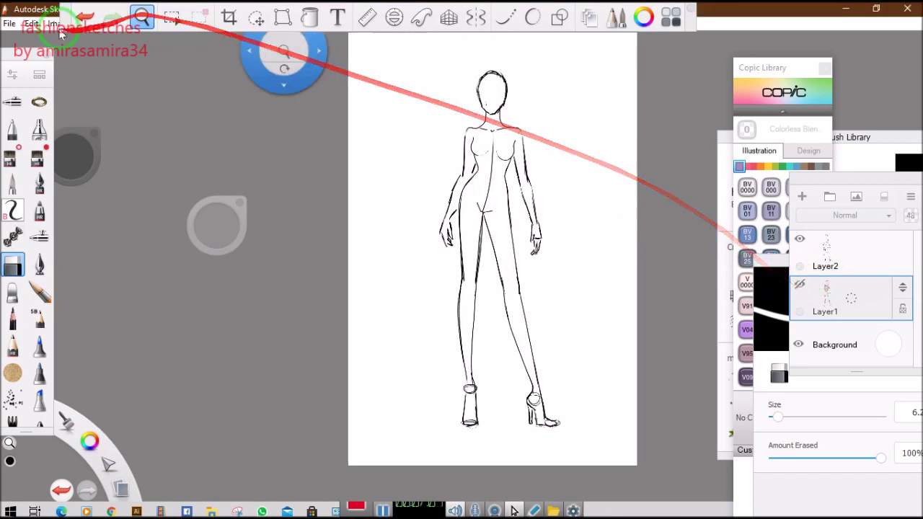
pyautogui.click(58, 23)
pyautogui.click(60, 157)
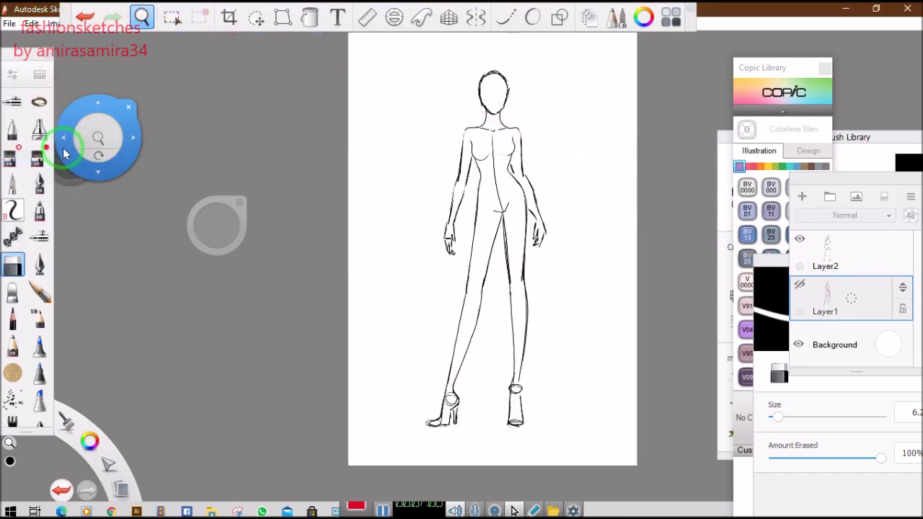
# Lower the opacity of Layer2 to 33 so its outlines serve as a faint guide.
pyautogui.moveTo(67, 137); pyautogui.dragTo(777, 253)
pyautogui.click(854, 257)
pyautogui.click(887, 256)
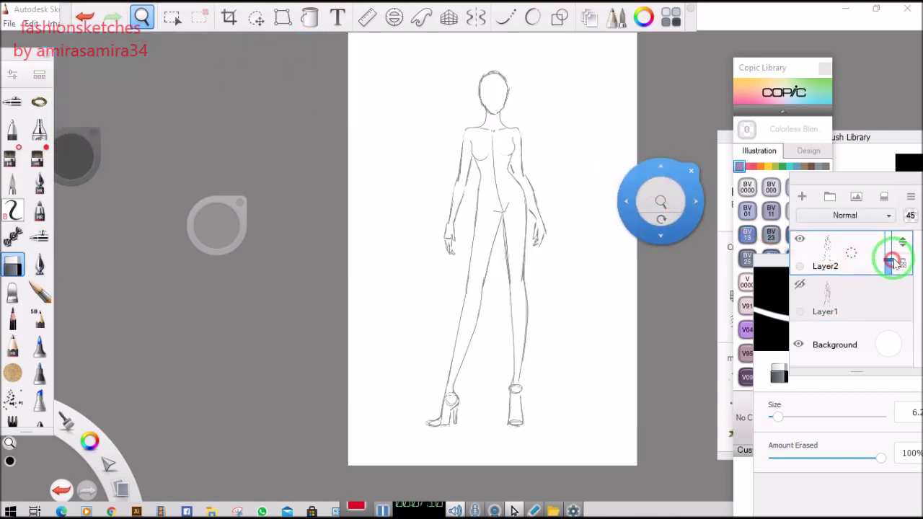
pyautogui.moveTo(894, 262); pyautogui.dragTo(894, 266)
# Rotate the Layer2 figure slightly clockwise and shift it a little upward on the page.
pyautogui.click(257, 18)
pyautogui.moveTo(349, 172); pyautogui.dragTo(348, 169)
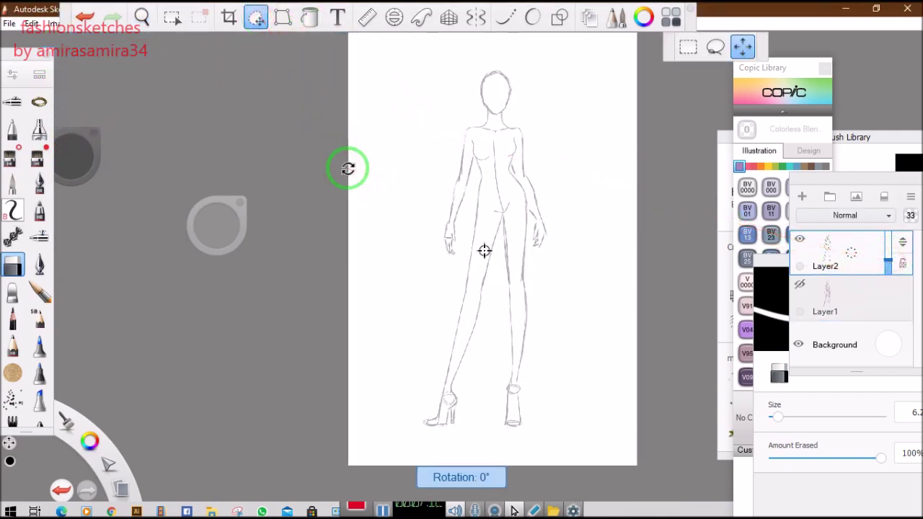
pyautogui.click(346, 166)
pyautogui.moveTo(344, 165); pyautogui.dragTo(382, 179)
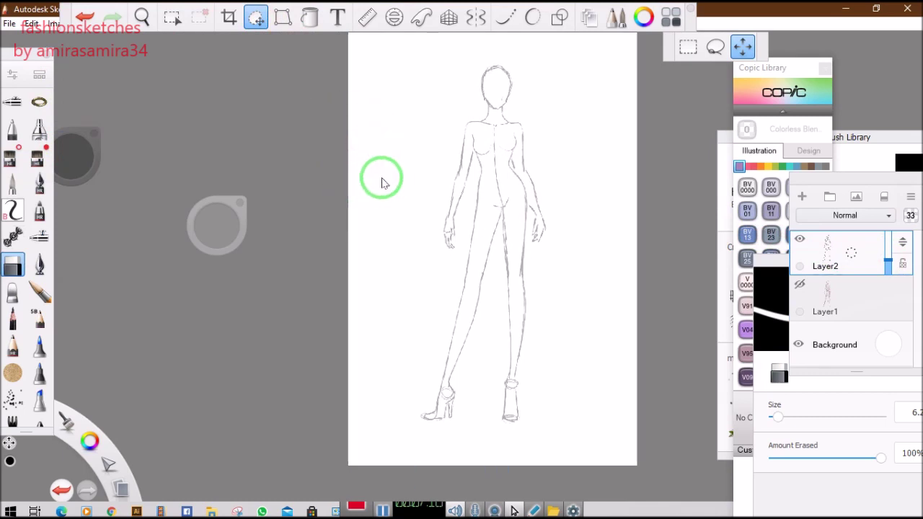
# Add a new layer above Layer2 and prepare the black inking pen with Steady Stroke at 30.
pyautogui.click(802, 196)
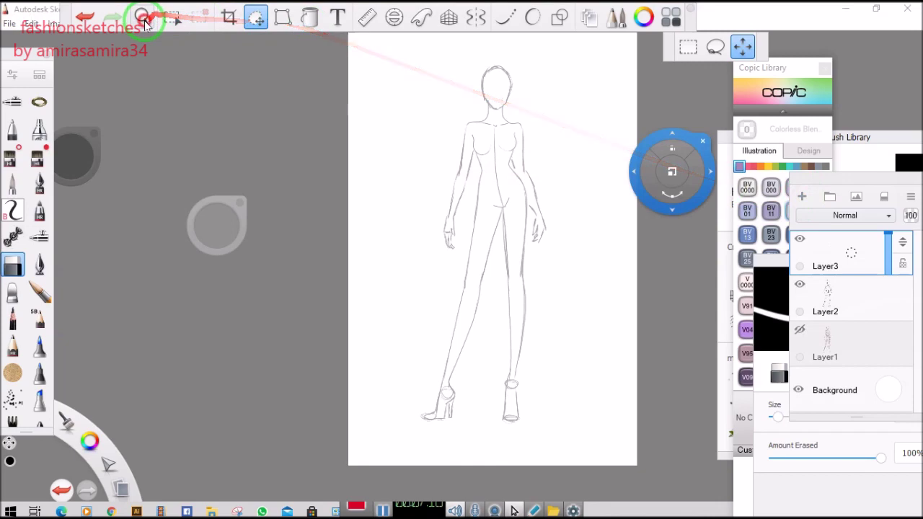
pyautogui.click(144, 24)
pyautogui.moveTo(516, 157); pyautogui.dragTo(514, 150)
pyautogui.moveTo(472, 75); pyautogui.dragTo(482, 153)
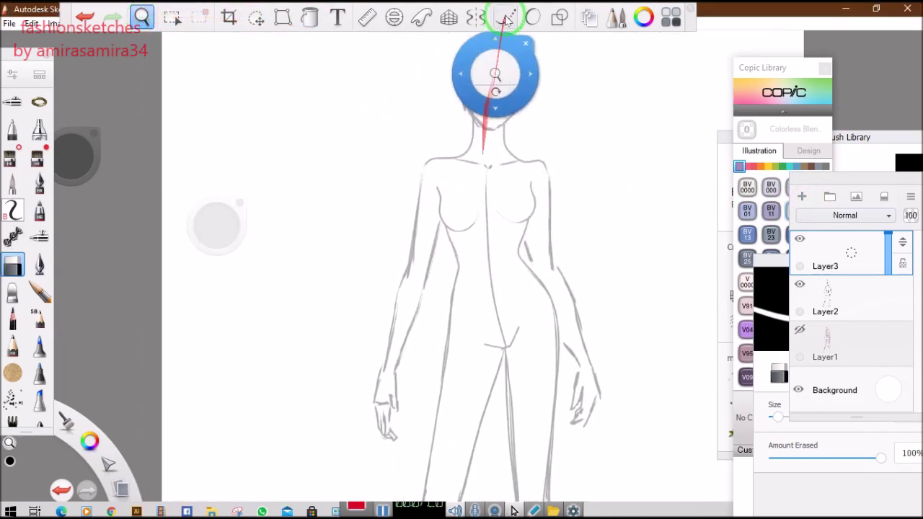
pyautogui.click(505, 16)
pyautogui.click(38, 317)
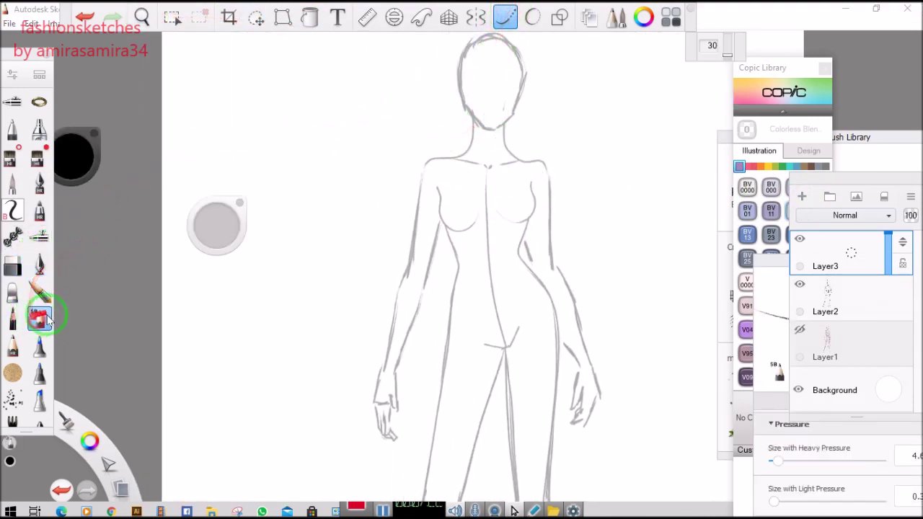
pyautogui.click(42, 264)
pyautogui.moveTo(217, 230); pyautogui.dragTo(222, 230)
pyautogui.moveTo(403, 176)
pyautogui.mouseDown()
pyautogui.moveTo(438, 153)
pyautogui.moveTo(503, 139)
pyautogui.moveTo(503, 114)
pyautogui.mouseUp()
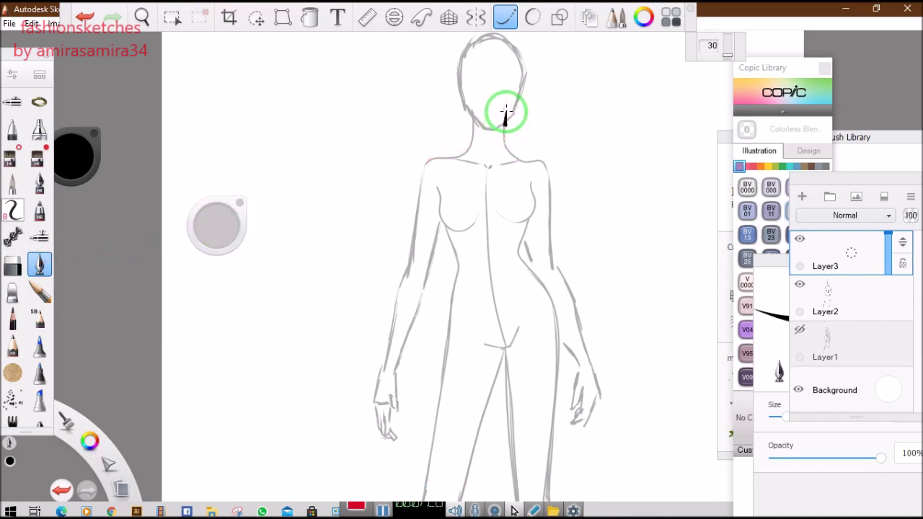
pyautogui.moveTo(505, 111); pyautogui.dragTo(551, 175)
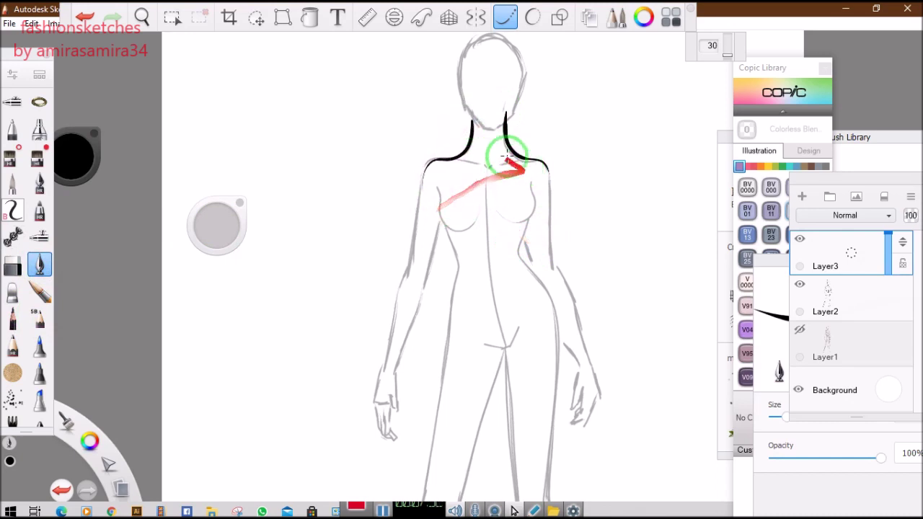
pyautogui.click(84, 16)
pyautogui.click(84, 15)
# Ink the neck, shoulders and collarbones on a fresh layer with vertical symmetry and Steady Stroke at 30.
pyautogui.click(475, 15)
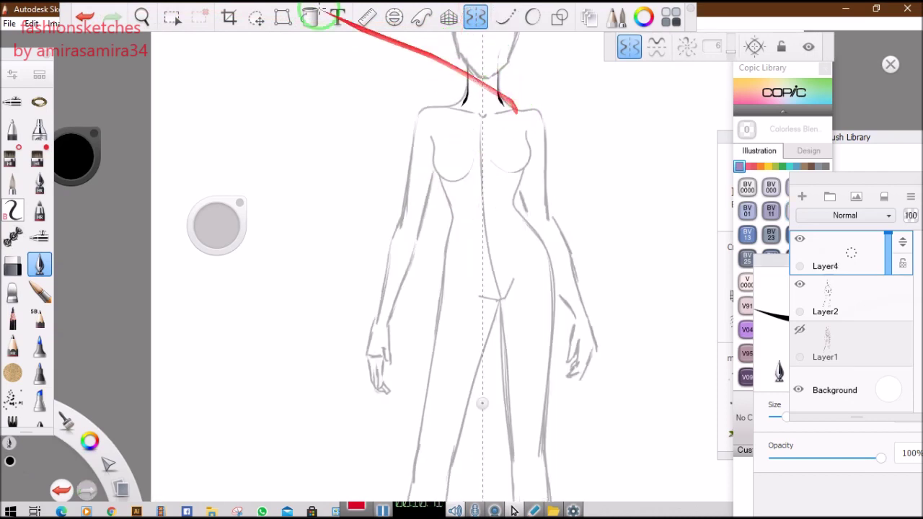
pyautogui.click(504, 16)
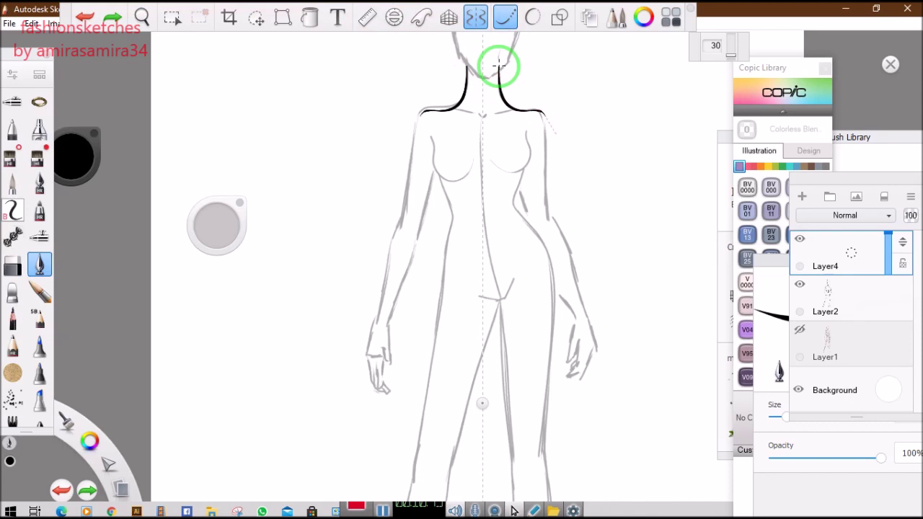
pyautogui.moveTo(499, 66); pyautogui.dragTo(555, 134)
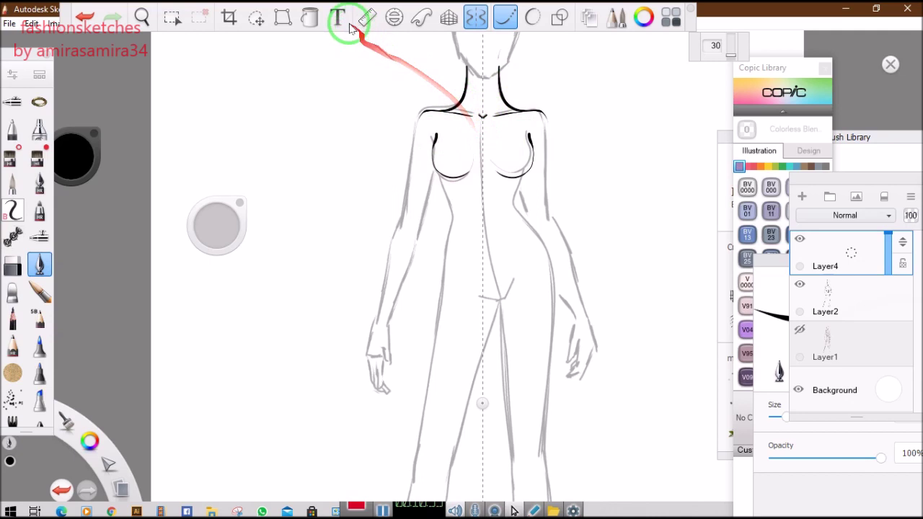
# Undo the bust curves, redraw them symmetrically along the guide, and turn symmetry off.
pyautogui.click(84, 16)
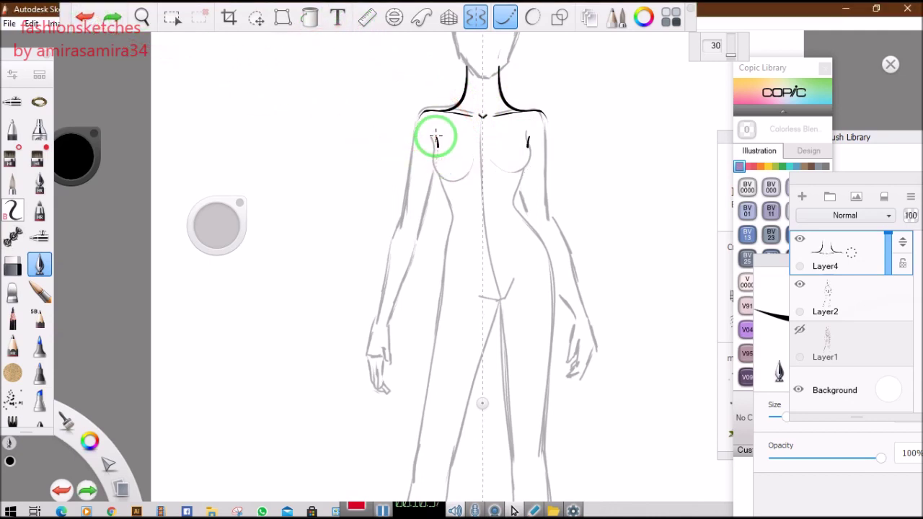
pyautogui.hotkey('ctrl', 'y')
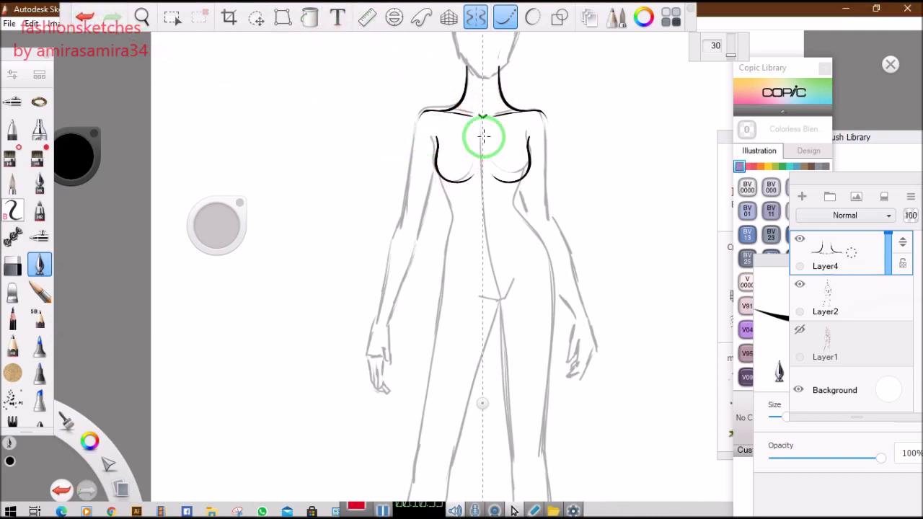
pyautogui.click(476, 16)
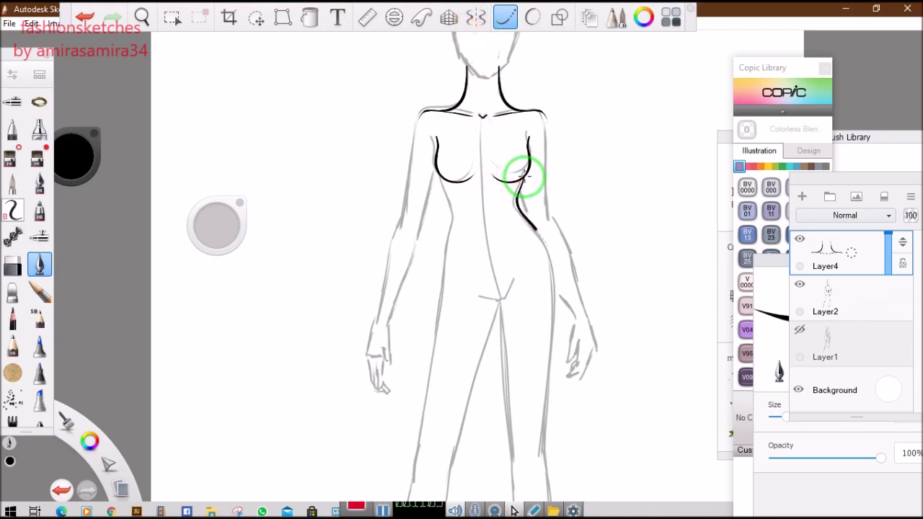
# Ink both sides of the waist and hips plus a short navel line, and check the ink with Layer2 temporarily hidden.
pyautogui.moveTo(548, 346)
pyautogui.mouseDown()
pyautogui.moveTo(500, 303)
pyautogui.moveTo(442, 179)
pyautogui.mouseUp()
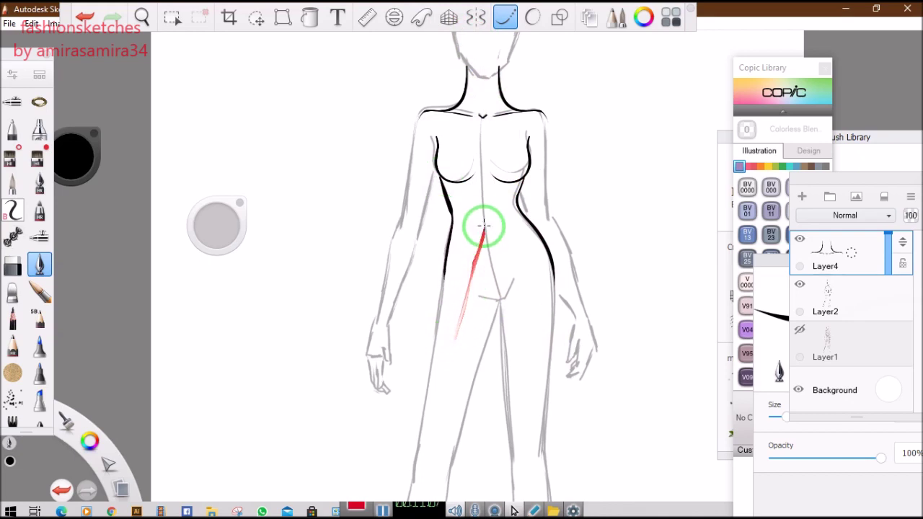
pyautogui.click(800, 284)
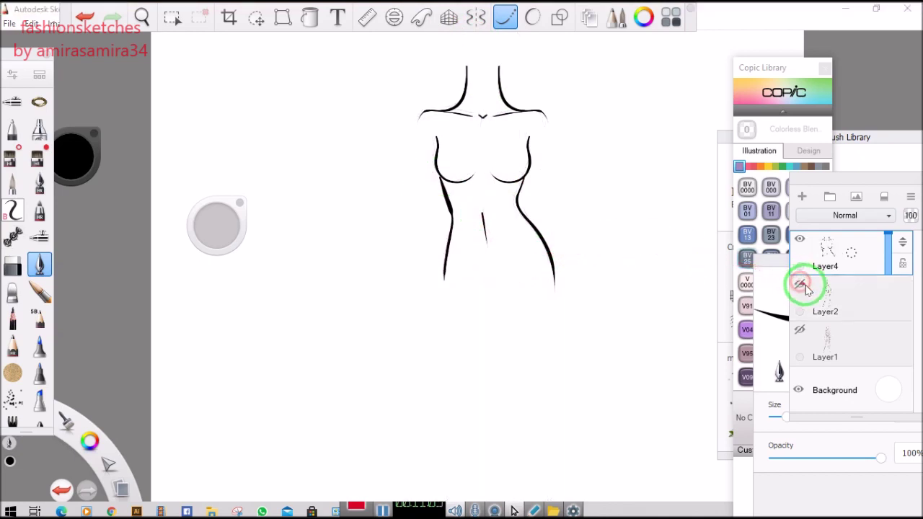
pyautogui.click(142, 17)
pyautogui.moveTo(510, 155); pyautogui.dragTo(510, 154)
pyautogui.click(800, 284)
# Ink the V-shaped crotch lines and the inner and outer thigh contours of the straight standing leg.
pyautogui.moveTo(476, 301); pyautogui.dragTo(476, 301)
pyautogui.moveTo(524, 156); pyautogui.dragTo(524, 156)
pyautogui.click(504, 16)
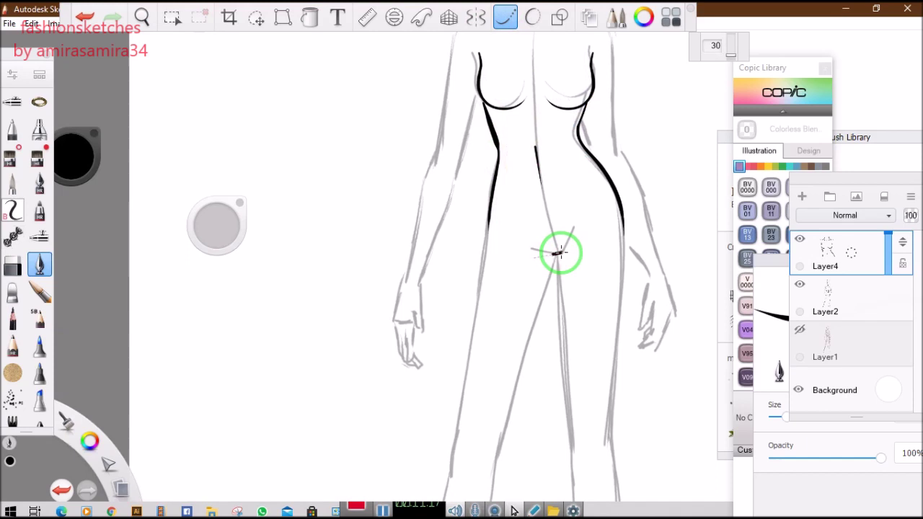
pyautogui.moveTo(561, 252); pyautogui.dragTo(570, 232)
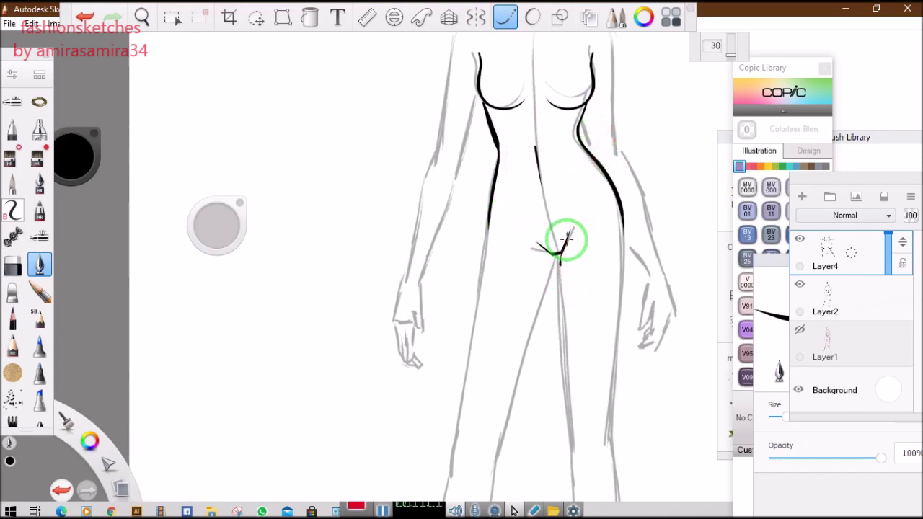
pyautogui.moveTo(571, 419); pyautogui.dragTo(575, 453)
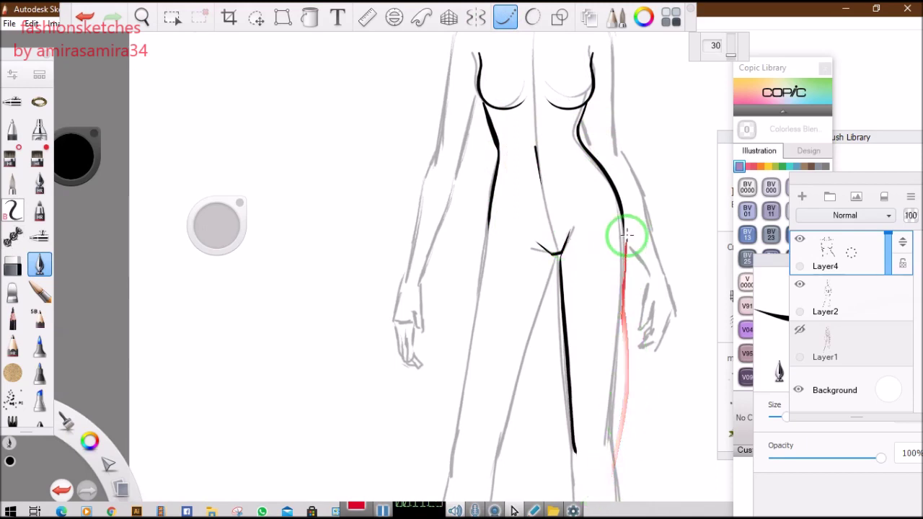
pyautogui.moveTo(622, 215); pyautogui.dragTo(604, 447)
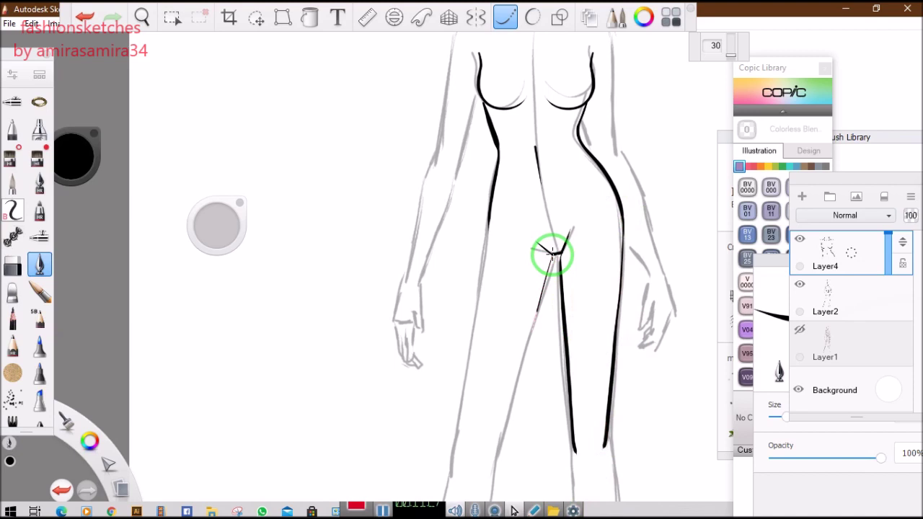
# Ink both thigh contours of the angled leg and the knee-to-ankle contours of the straight standing leg.
pyautogui.moveTo(473, 491); pyautogui.dragTo(488, 218)
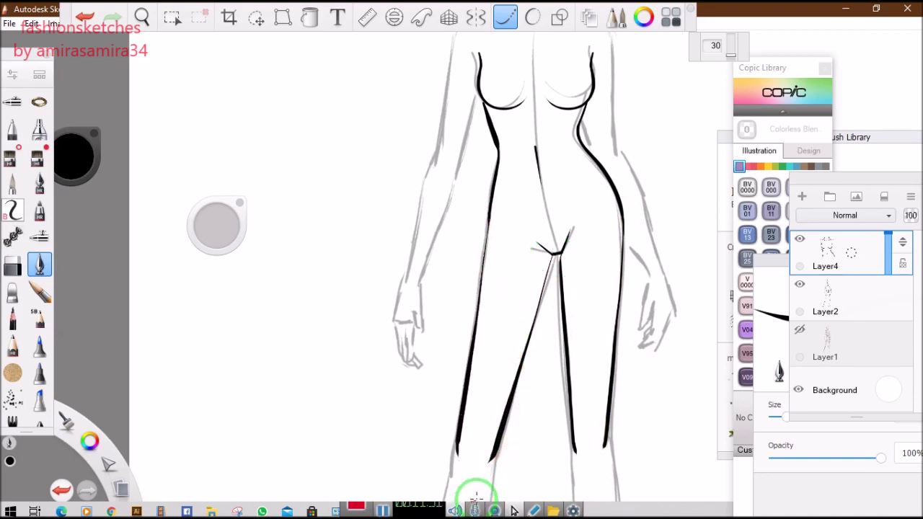
pyautogui.click(142, 17)
pyautogui.scroll(-5, 498, 188)
pyautogui.scroll(1, 498, 189)
pyautogui.moveTo(490, 305); pyautogui.dragTo(493, 212)
pyautogui.scroll(6, 525, 204)
pyautogui.click(508, 21)
pyautogui.moveTo(509, 49); pyautogui.dragTo(552, 168)
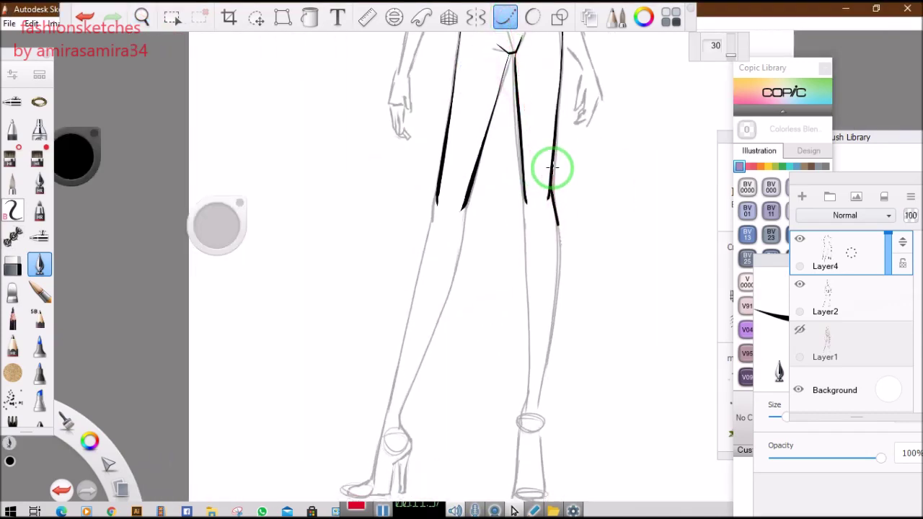
pyautogui.moveTo(564, 468); pyautogui.dragTo(525, 202)
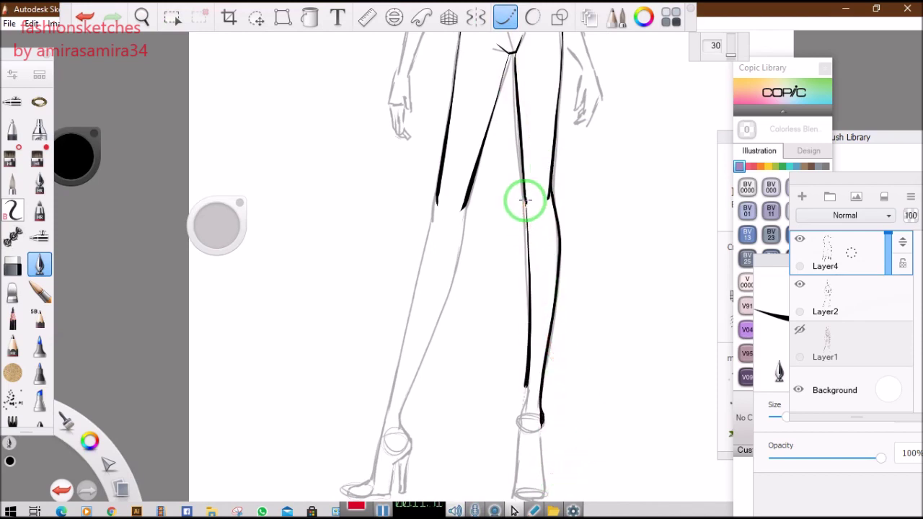
# Ink the straight leg's front-facing foot and both lower-leg contours of the angled leg down to the ankle.
pyautogui.click(142, 16)
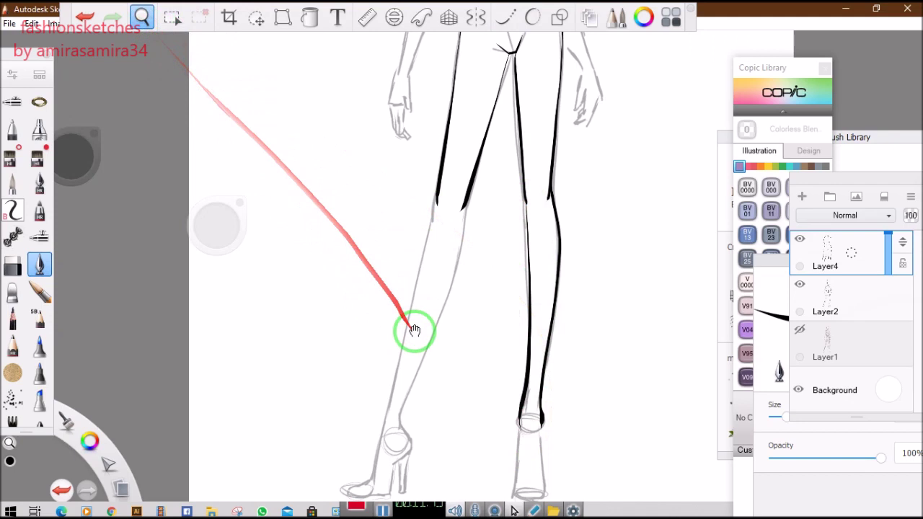
pyautogui.moveTo(411, 325); pyautogui.dragTo(542, 186)
pyautogui.click(507, 15)
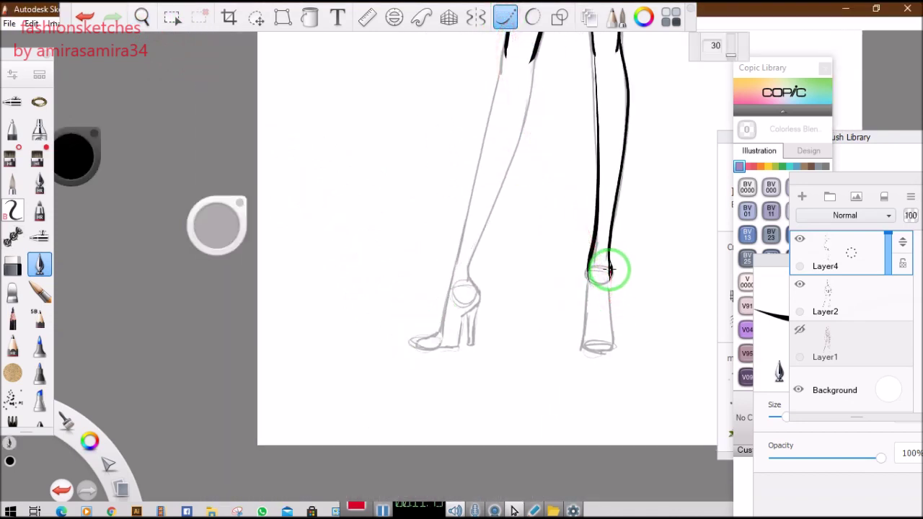
pyautogui.moveTo(585, 358); pyautogui.dragTo(588, 269)
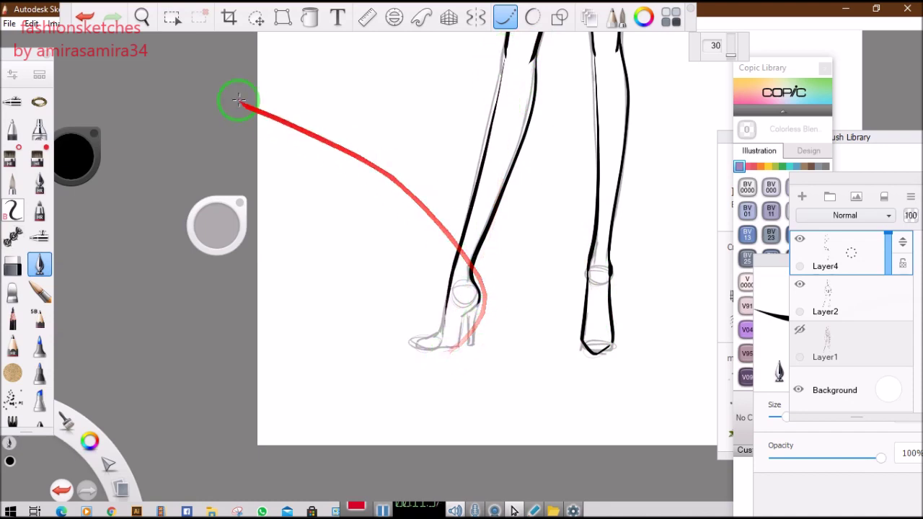
# Ink the high-heeled shoe on the angled foot, and check the ink with Layer2 temporarily hidden.
pyautogui.click(141, 16)
pyautogui.moveTo(450, 276); pyautogui.dragTo(516, 56)
pyautogui.click(505, 16)
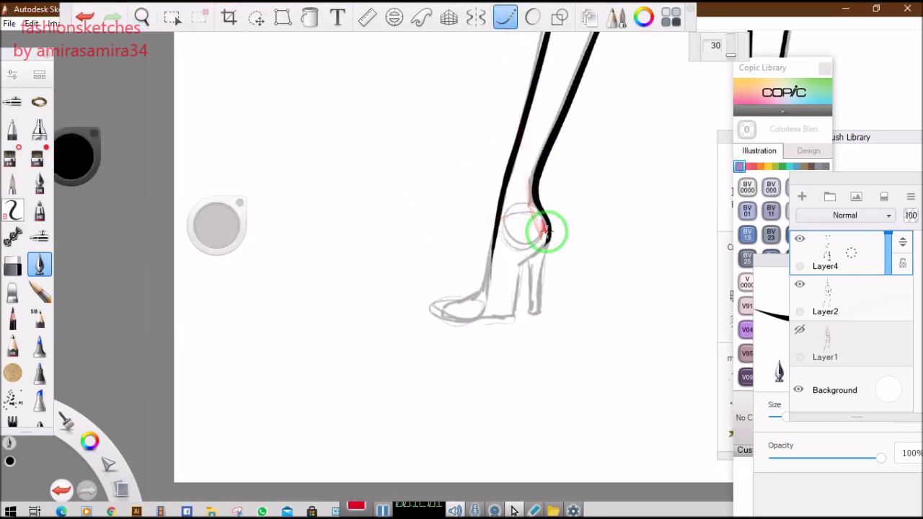
pyautogui.moveTo(548, 232)
pyautogui.mouseDown()
pyautogui.moveTo(445, 295)
pyautogui.moveTo(491, 251)
pyautogui.moveTo(538, 278)
pyautogui.moveTo(549, 238)
pyautogui.mouseUp()
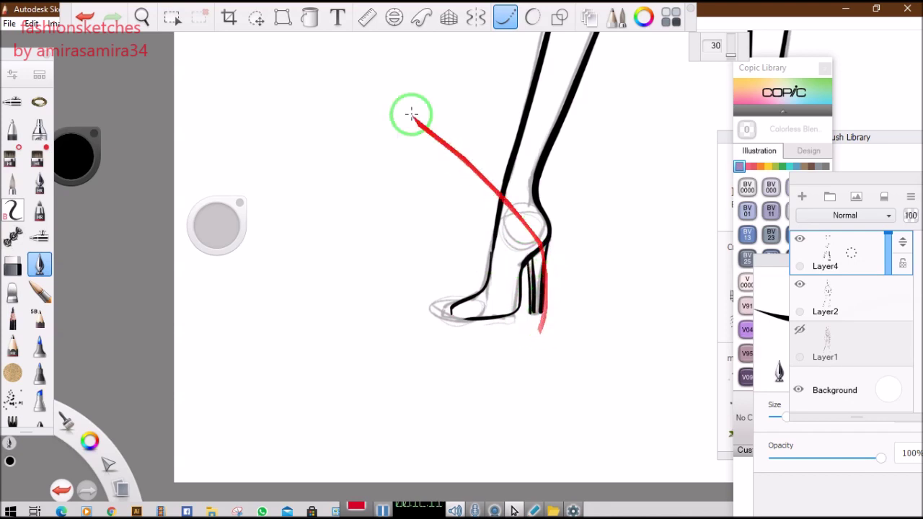
pyautogui.click(141, 17)
pyautogui.moveTo(567, 186); pyautogui.dragTo(260, 239)
pyautogui.click(801, 285)
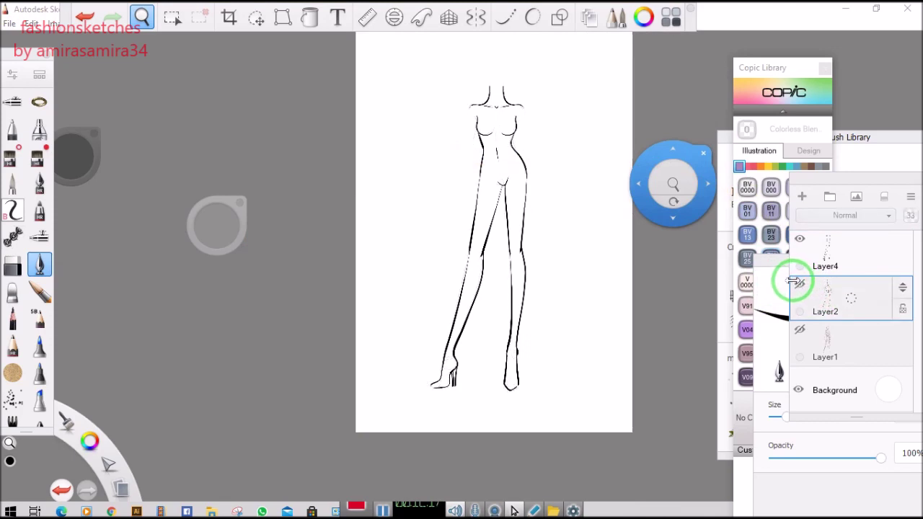
pyautogui.click(800, 284)
# Ink the arm on the angled-leg side from shoulder to wrist on Layer4, following the sketch on both contours.
pyautogui.moveTo(459, 110)
pyautogui.mouseDown()
pyautogui.moveTo(565, 165)
pyautogui.moveTo(552, 168)
pyautogui.mouseUp()
pyautogui.click(506, 17)
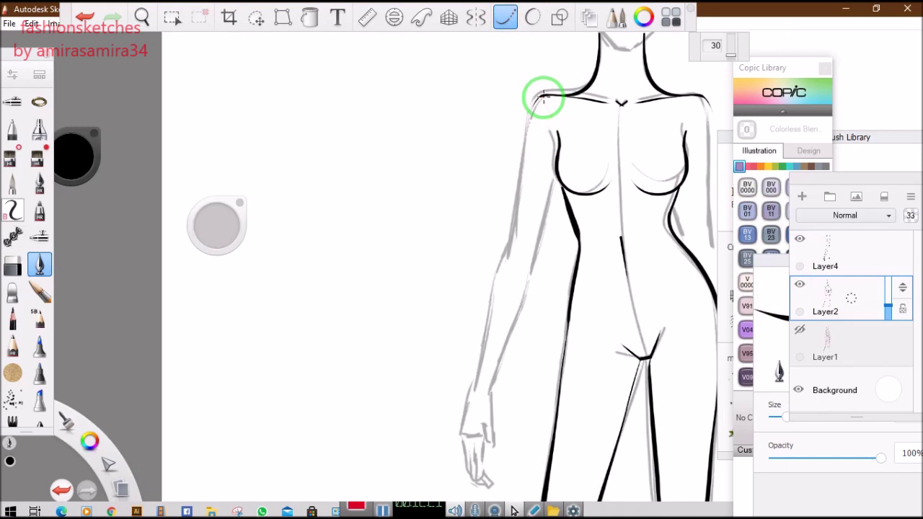
pyautogui.click(824, 249)
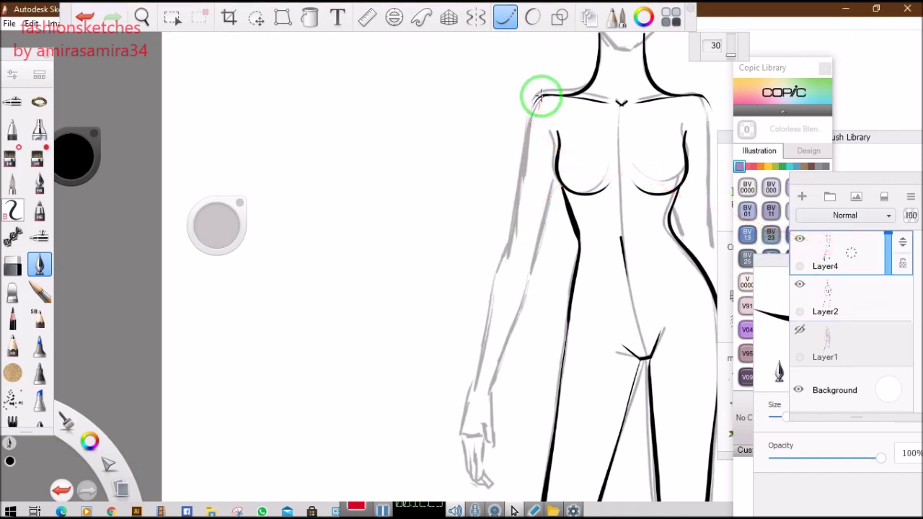
pyautogui.moveTo(518, 277)
pyautogui.mouseDown()
pyautogui.moveTo(556, 186)
pyautogui.moveTo(533, 281)
pyautogui.mouseUp()
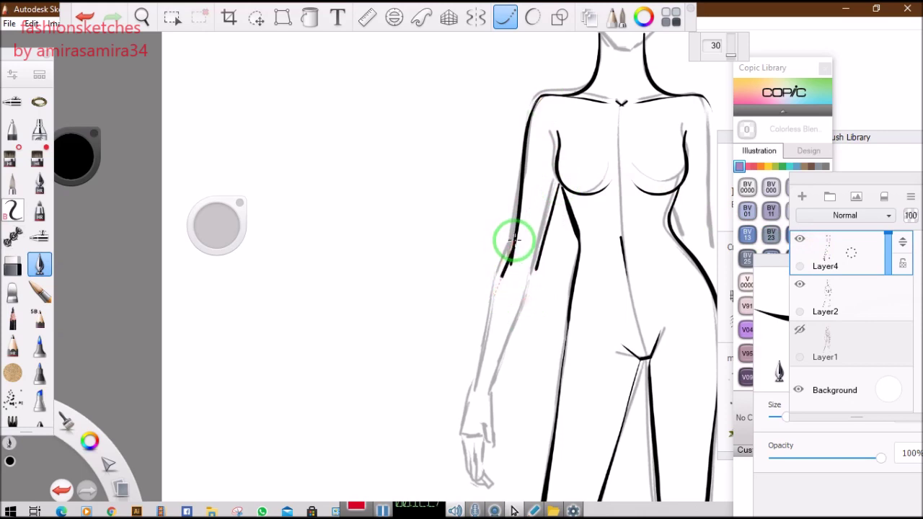
pyautogui.moveTo(493, 395); pyautogui.dragTo(537, 266)
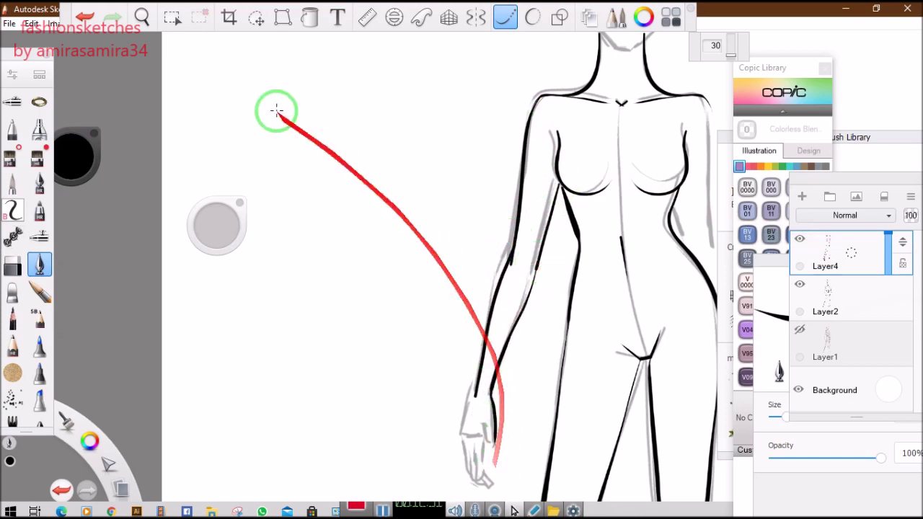
# Ink the hand of the finished arm, with the thumb, the outer edge and the curled fingers.
pyautogui.click(142, 17)
pyautogui.moveTo(190, 72); pyautogui.dragTo(478, 211)
pyautogui.scroll(1, 477, 210)
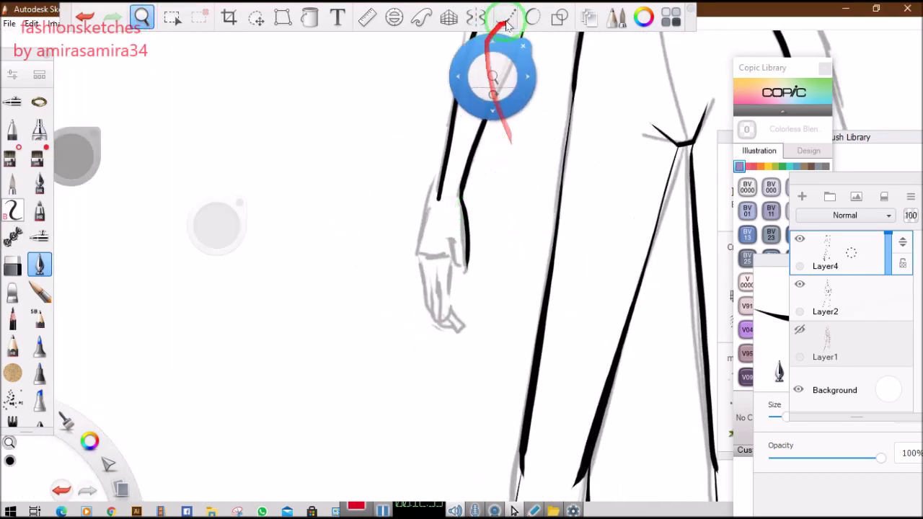
pyautogui.click(506, 18)
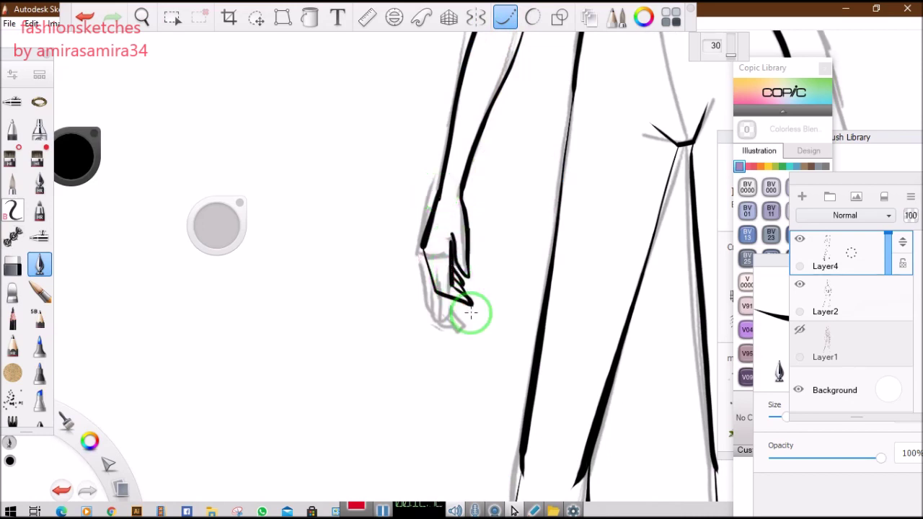
# Ink the arm on the straight-leg side from shoulder to wrist, along with its hand and fingers.
pyautogui.click(141, 17)
pyautogui.scroll(-5, 505, 201)
pyautogui.scroll(4, 510, 202)
pyautogui.moveTo(602, 134); pyautogui.dragTo(502, 210)
pyautogui.scroll(2, 491, 137)
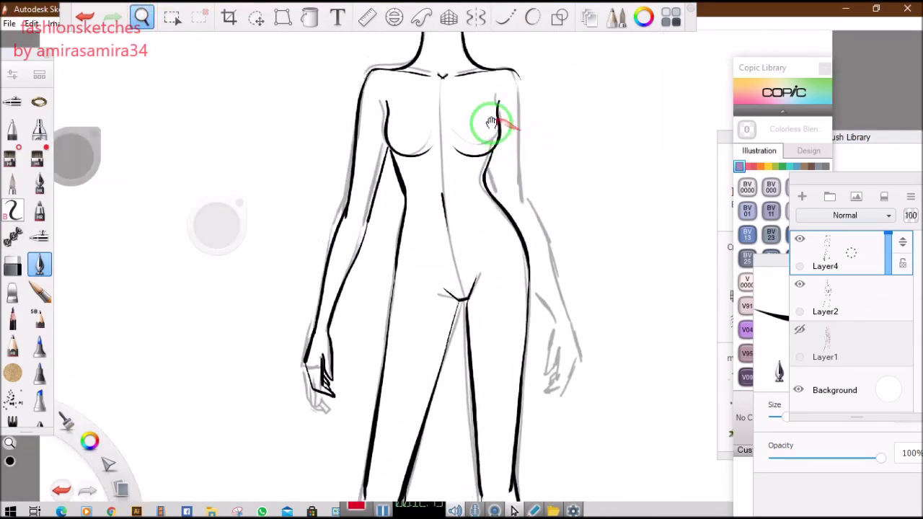
pyautogui.moveTo(490, 122); pyautogui.dragTo(521, 76)
pyautogui.click(505, 17)
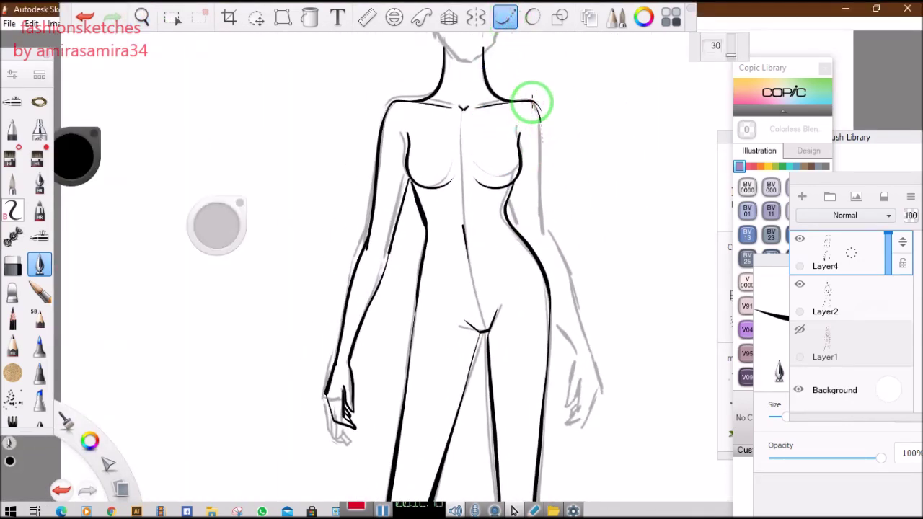
pyautogui.moveTo(532, 102); pyautogui.dragTo(546, 278)
pyautogui.moveTo(511, 192); pyautogui.dragTo(541, 268)
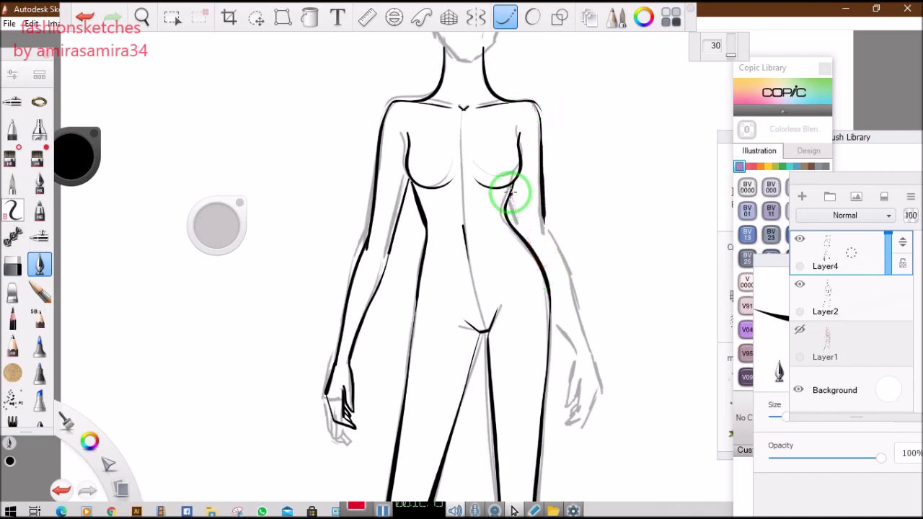
pyautogui.moveTo(541, 202)
pyautogui.mouseDown()
pyautogui.moveTo(561, 324)
pyautogui.moveTo(554, 305)
pyautogui.moveTo(587, 371)
pyautogui.moveTo(588, 326)
pyautogui.mouseUp()
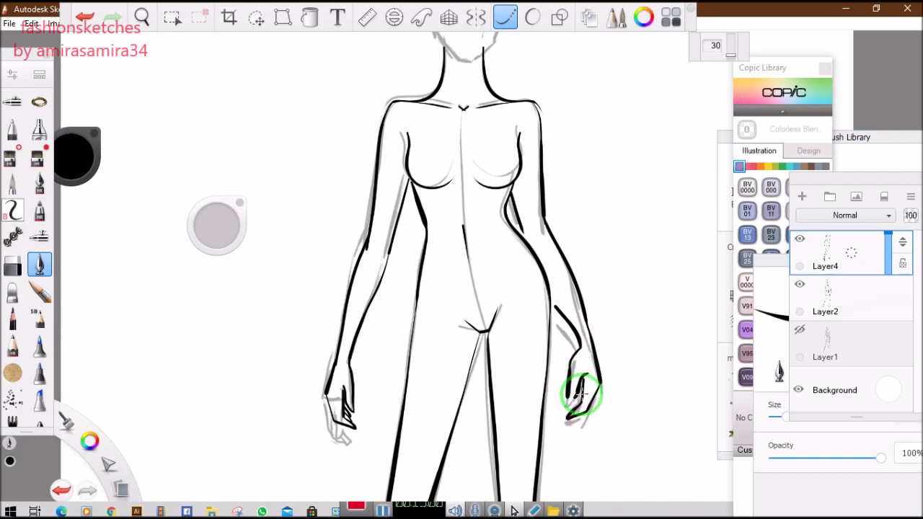
# Hide the Layer2 sketch and mirror the canvas to review the inked figure as a whole.
pyautogui.click(142, 16)
pyautogui.scroll(-4, 489, 161)
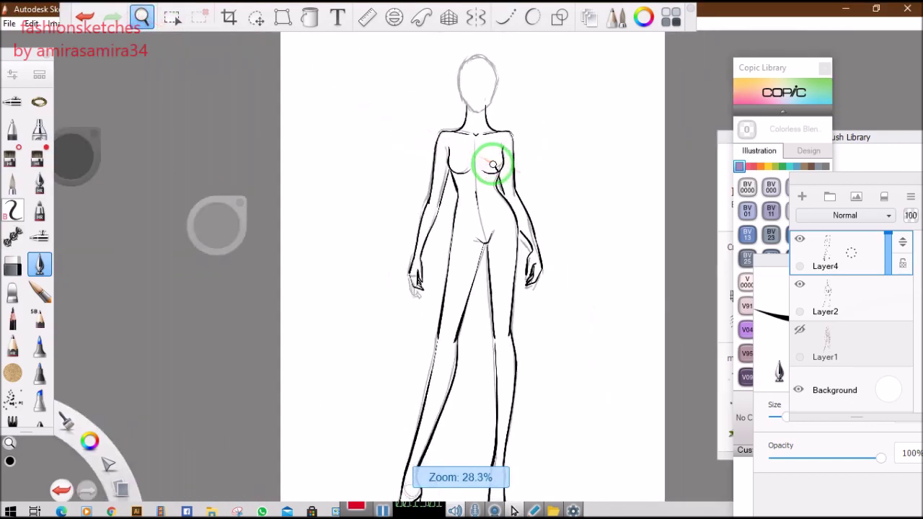
pyautogui.moveTo(492, 165); pyautogui.dragTo(495, 161)
pyautogui.click(800, 284)
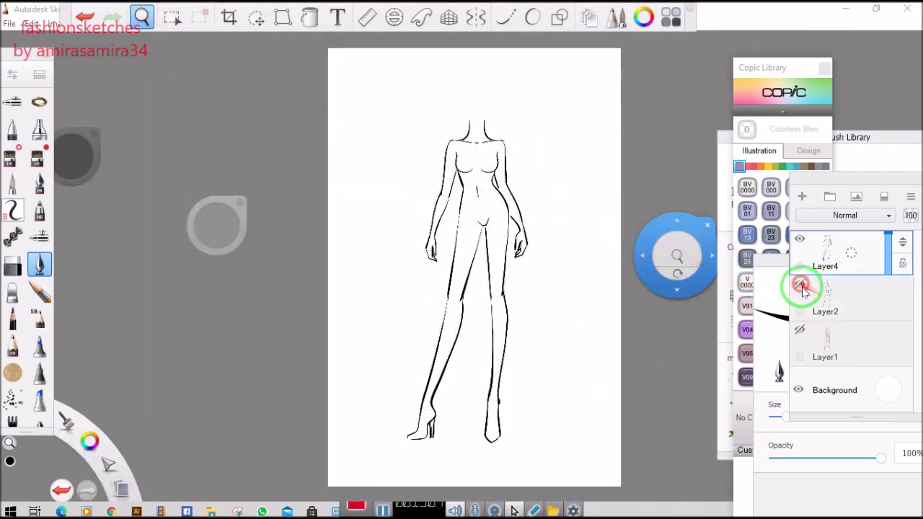
pyautogui.scroll(-3, 499, 173)
pyautogui.scroll(3, 499, 173)
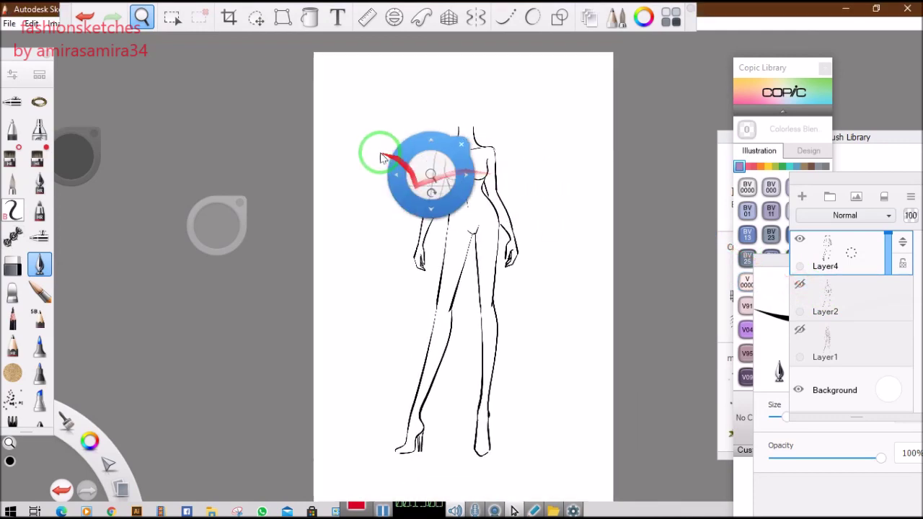
pyautogui.moveTo(382, 159); pyautogui.dragTo(126, 46)
pyautogui.click(54, 23)
pyautogui.click(66, 153)
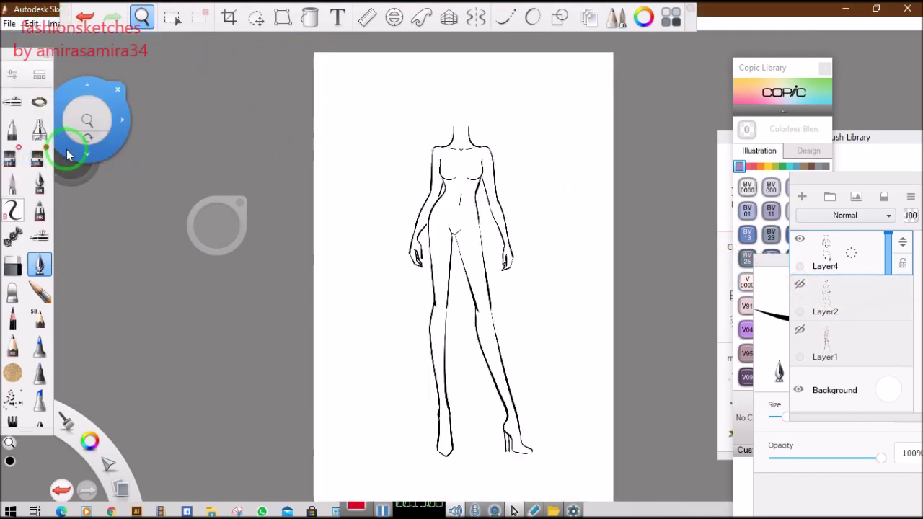
# Erase the instep and toe of the high-heeled shoe on the angled foot.
pyautogui.moveTo(476, 457); pyautogui.dragTo(467, 363)
pyautogui.moveTo(513, 393); pyautogui.dragTo(32, 261)
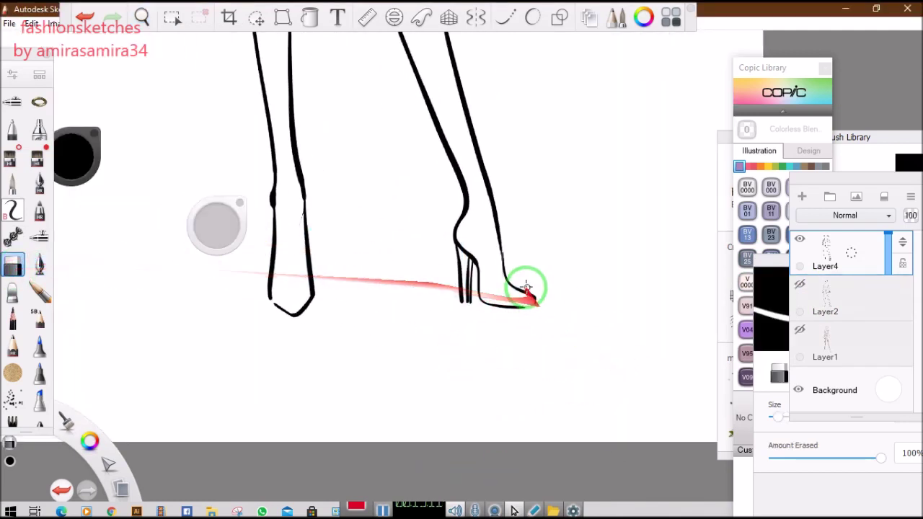
pyautogui.moveTo(206, 226); pyautogui.dragTo(215, 233)
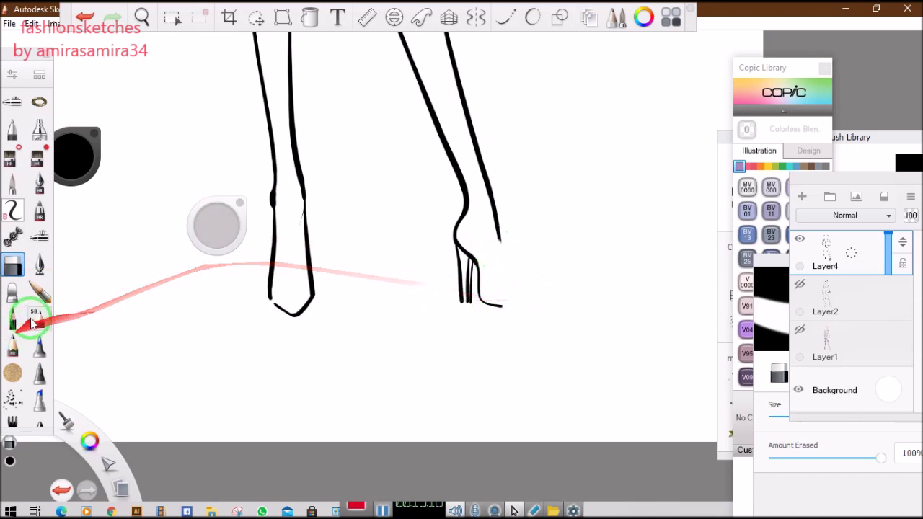
# Re-ink the angled shoe's instep and pointed toe with Steady Stroke at 30, undoing the strokes that miss.
pyautogui.click(39, 265)
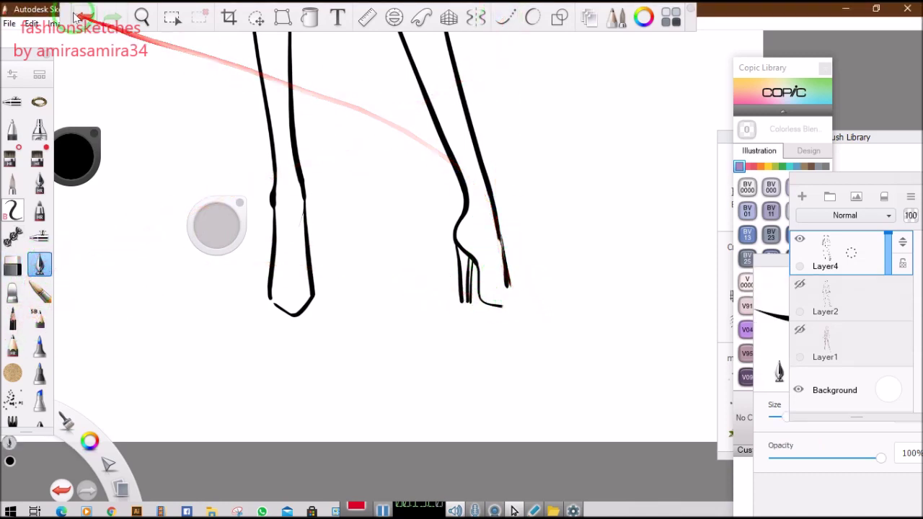
pyautogui.click(504, 18)
pyautogui.click(84, 19)
pyautogui.click(84, 19)
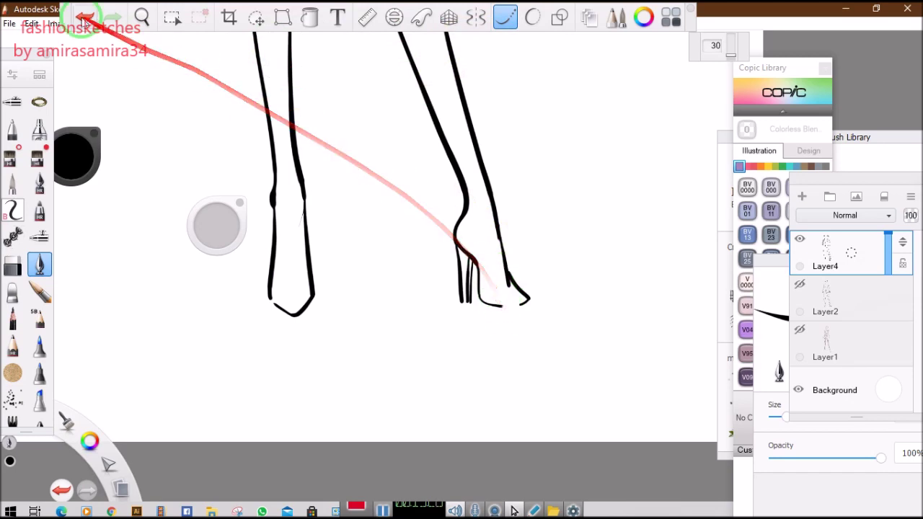
pyautogui.click(85, 20)
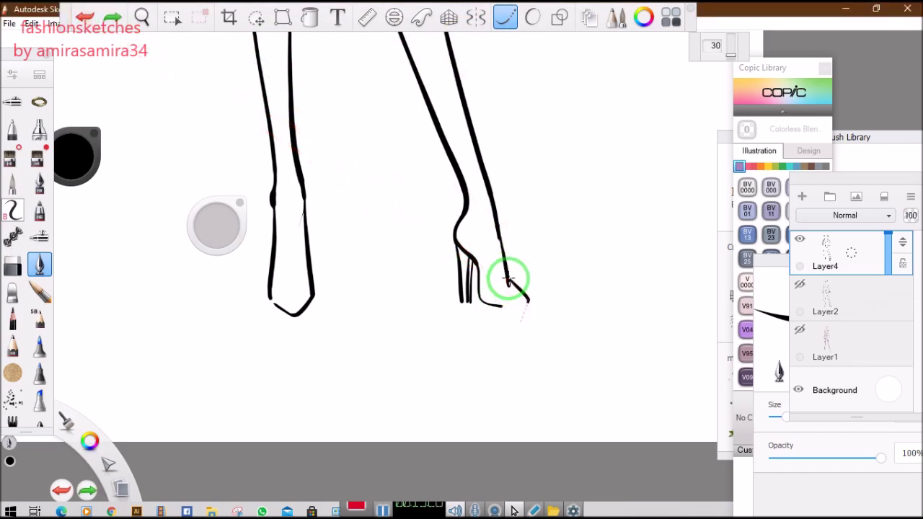
# Erase the pointed toe of the straight leg's shoe and re-ink it as a rounded curve.
pyautogui.click(142, 17)
pyautogui.moveTo(565, 261); pyautogui.dragTo(338, 282)
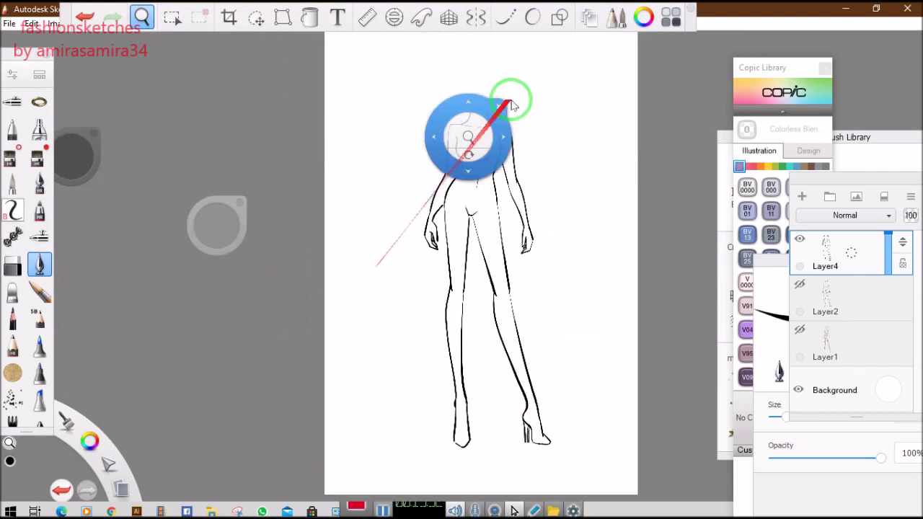
pyautogui.scroll(7, 478, 138)
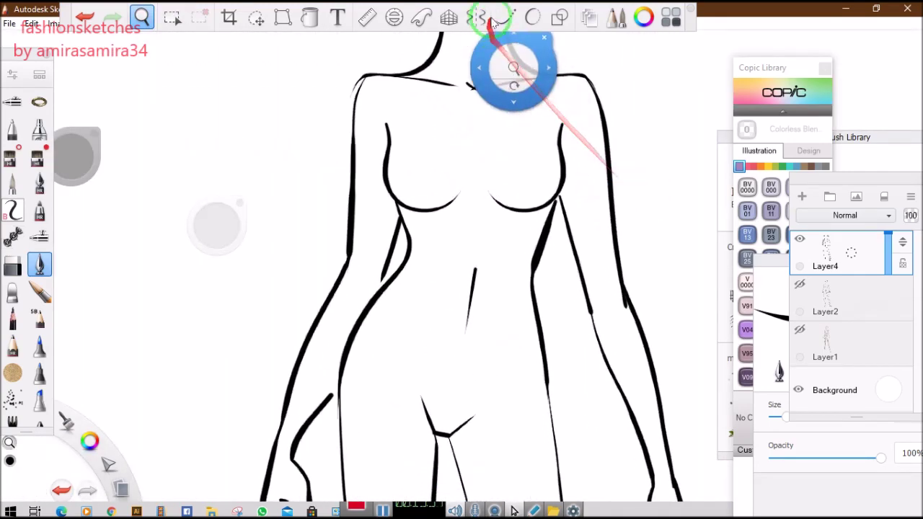
pyautogui.scroll(-5, 535, 165)
pyautogui.scroll(-2, 537, 171)
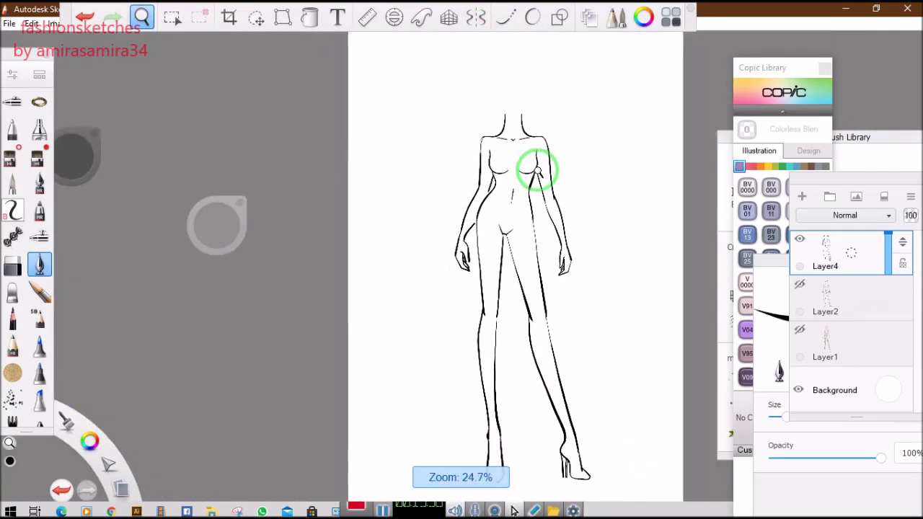
pyautogui.moveTo(425, 195); pyautogui.dragTo(401, 160)
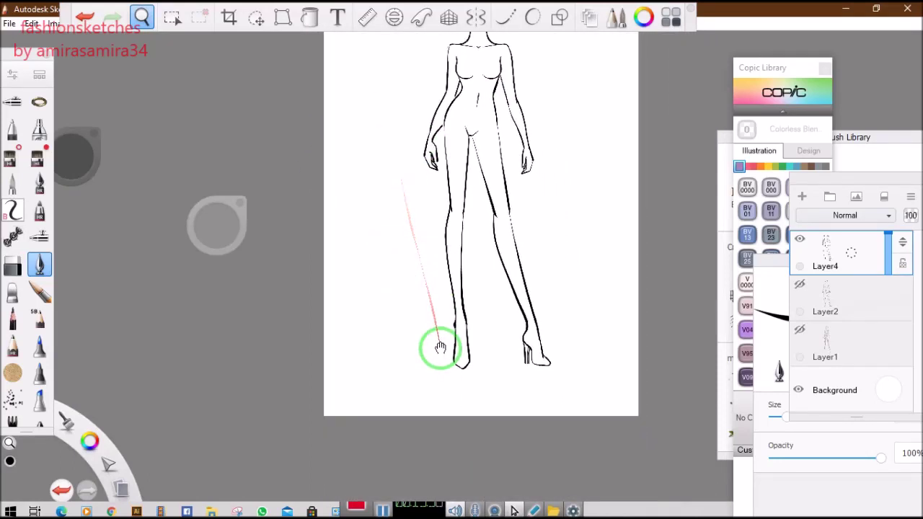
pyautogui.scroll(8, 437, 346)
pyautogui.moveTo(397, 265)
pyautogui.mouseDown()
pyautogui.moveTo(379, 252)
pyautogui.moveTo(348, 264)
pyautogui.mouseUp()
pyautogui.click(12, 267)
pyautogui.moveTo(524, 308); pyautogui.dragTo(662, 294)
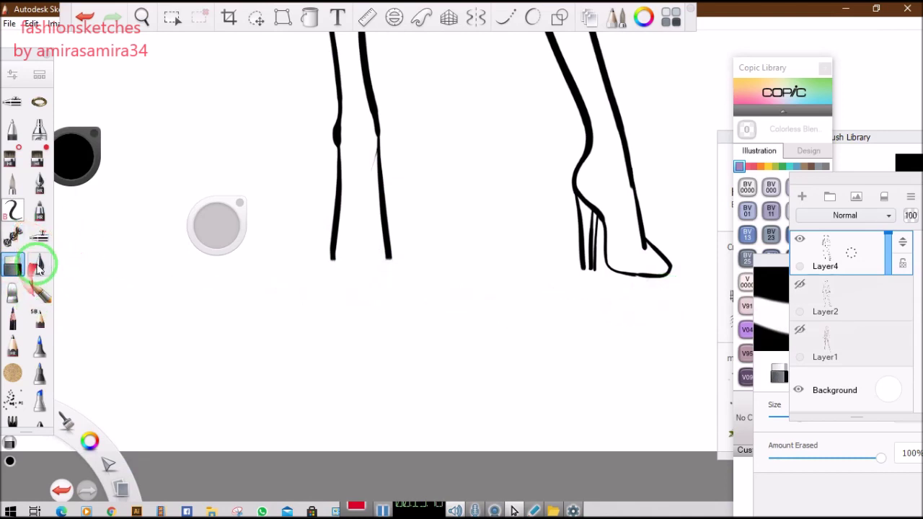
pyautogui.click(40, 265)
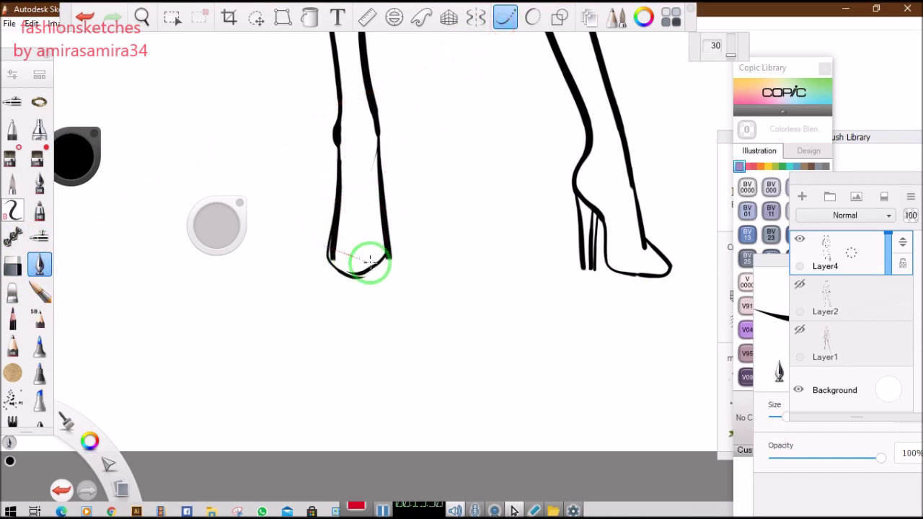
pyautogui.click(141, 16)
pyautogui.moveTo(519, 196); pyautogui.dragTo(317, 130)
pyautogui.moveTo(292, 92); pyautogui.dragTo(449, 98)
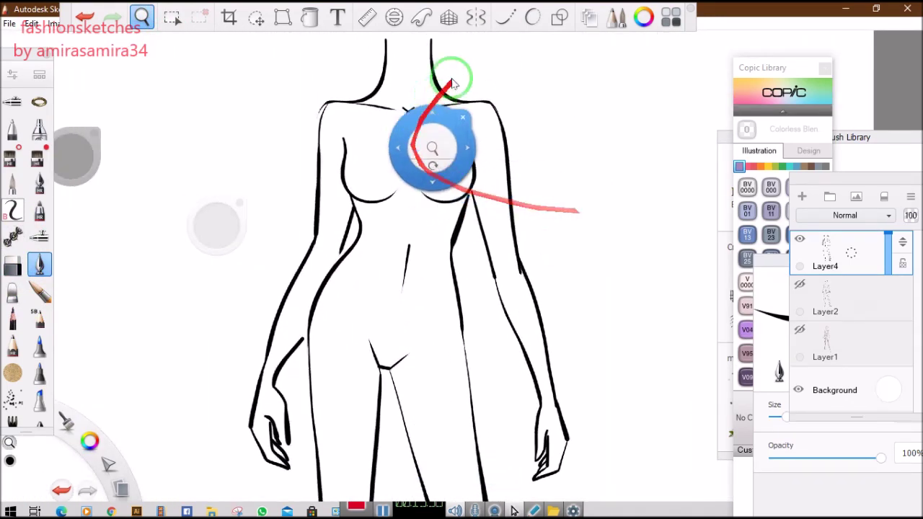
# Show the Layer2 sketch again beneath the inked figure.
pyautogui.click(504, 17)
pyautogui.click(144, 15)
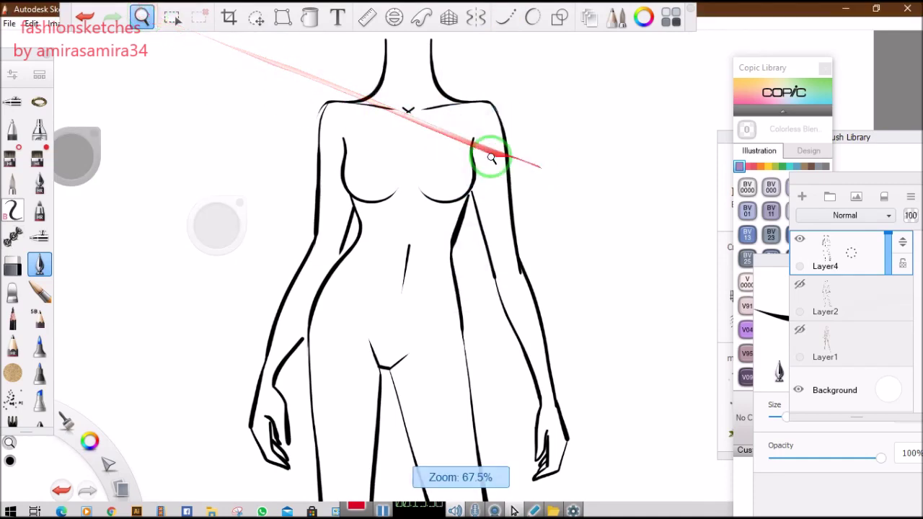
pyautogui.moveTo(492, 155); pyautogui.dragTo(385, 114)
pyautogui.click(798, 284)
pyautogui.moveTo(680, 268)
pyautogui.mouseDown()
pyautogui.moveTo(397, 103)
pyautogui.moveTo(458, 160)
pyautogui.moveTo(449, 149)
pyautogui.moveTo(457, 155)
pyautogui.moveTo(390, 475)
pyautogui.moveTo(546, 305)
pyautogui.moveTo(363, 451)
pyautogui.moveTo(354, 484)
pyautogui.mouseUp()
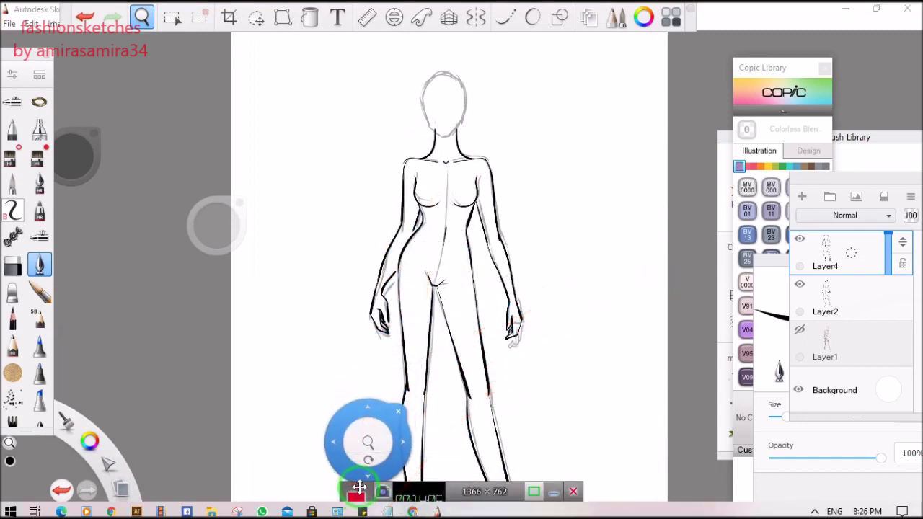
pyautogui.moveTo(349, 488); pyautogui.dragTo(285, 464)
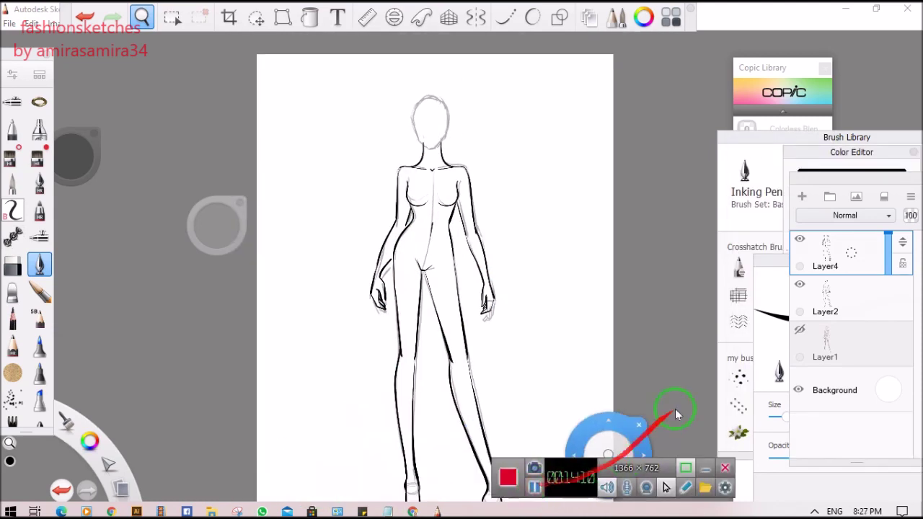
pyautogui.moveTo(674, 409); pyautogui.dragTo(758, 302)
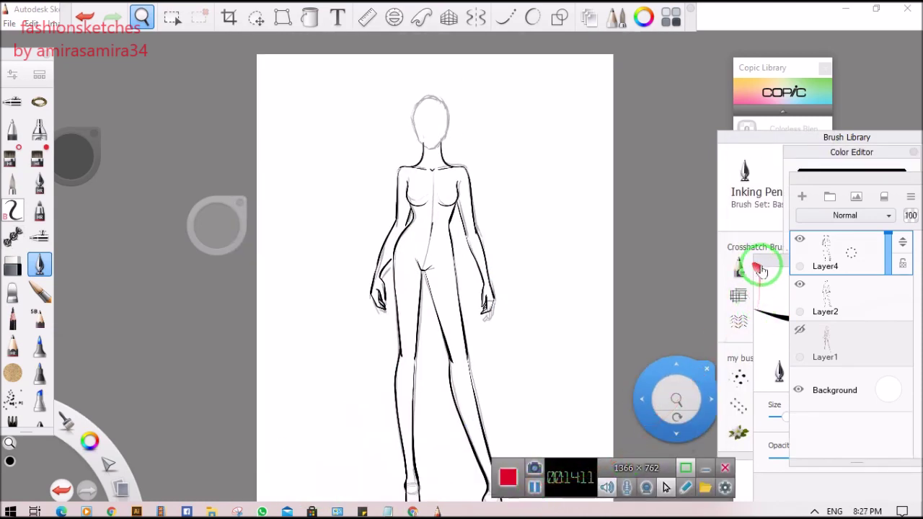
pyautogui.click(759, 269)
pyautogui.click(769, 112)
# Add a new layer above Layer4 and ink the head's full outline over the sketch with Steady Stroke at 30.
pyautogui.click(847, 241)
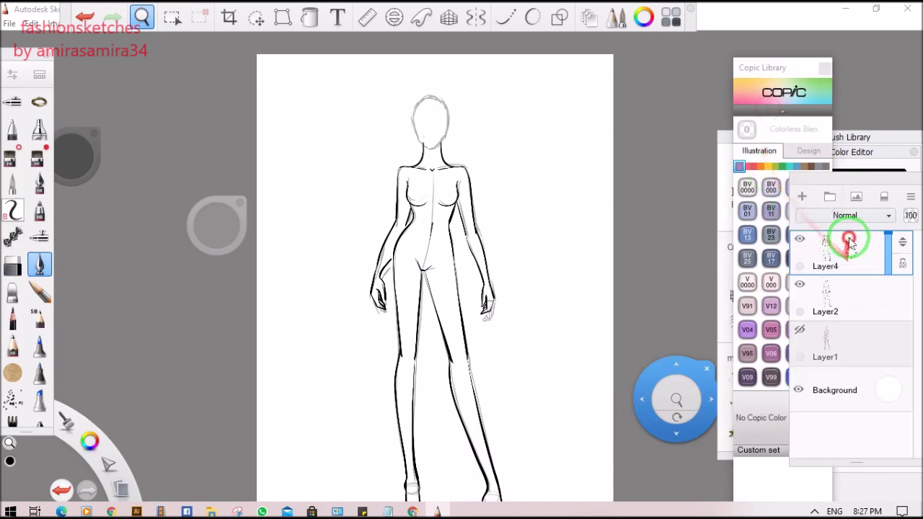
pyautogui.moveTo(442, 160); pyautogui.dragTo(461, 152)
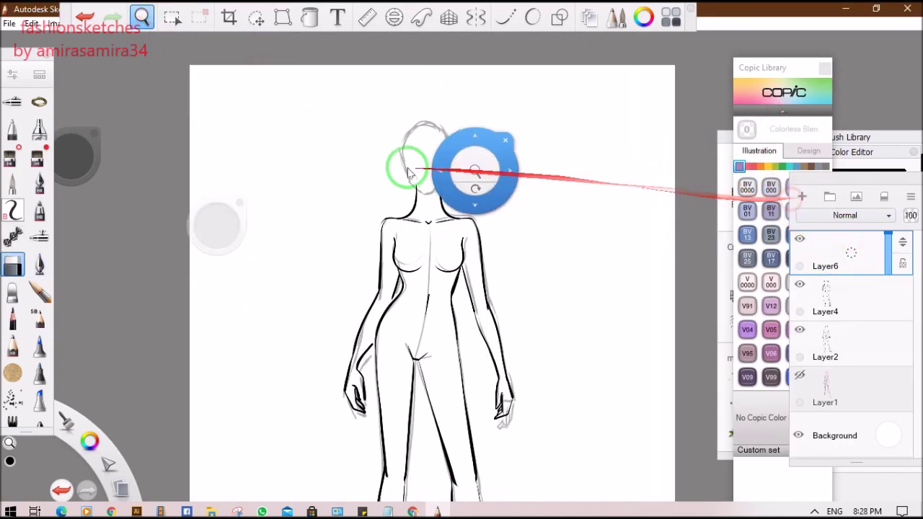
pyautogui.moveTo(378, 166); pyautogui.dragTo(440, 157)
pyautogui.click(40, 264)
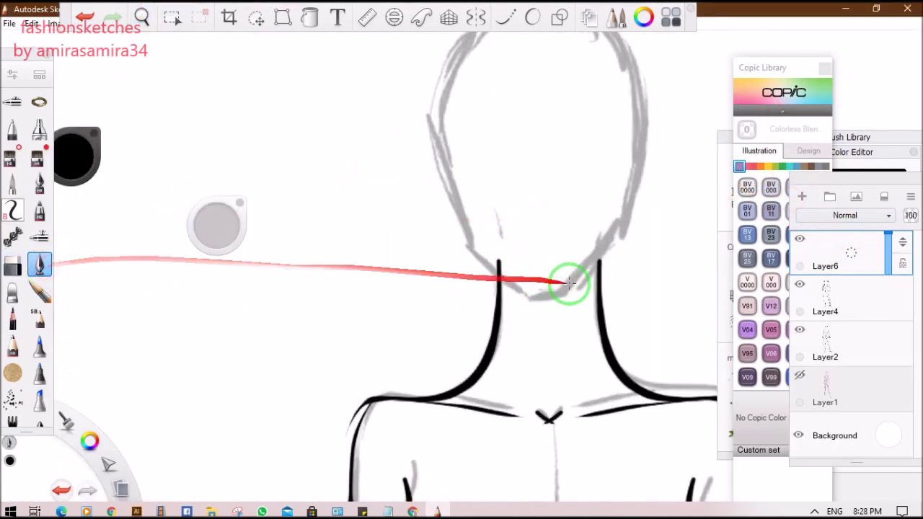
pyautogui.click(501, 17)
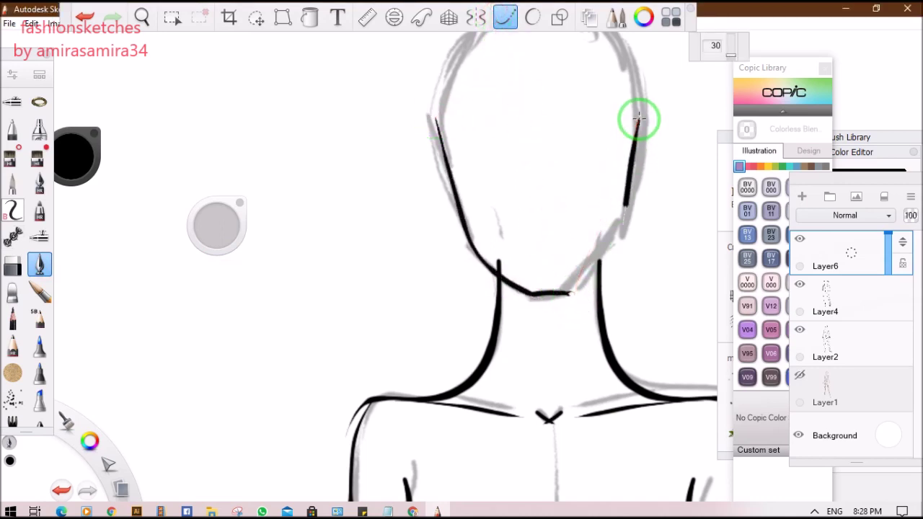
pyautogui.moveTo(142, 16)
pyautogui.mouseDown()
pyautogui.moveTo(305, 140)
pyautogui.moveTo(454, 79)
pyautogui.mouseUp()
pyautogui.moveTo(545, 85); pyautogui.dragTo(587, 226)
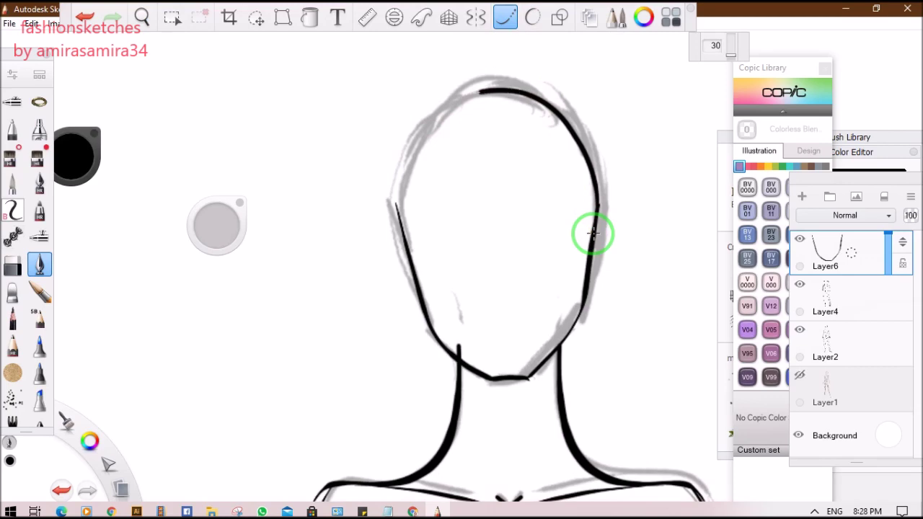
# Scale the inked head outline down slightly and reposition it so the chin sits centred over the neck.
pyautogui.moveTo(149, 33); pyautogui.dragTo(519, 189)
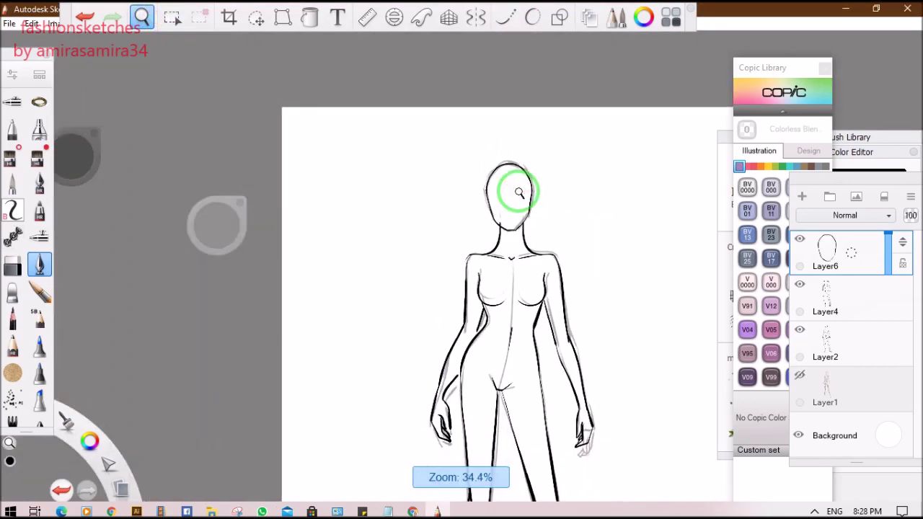
pyautogui.click(256, 13)
pyautogui.moveTo(446, 168); pyautogui.dragTo(405, 185)
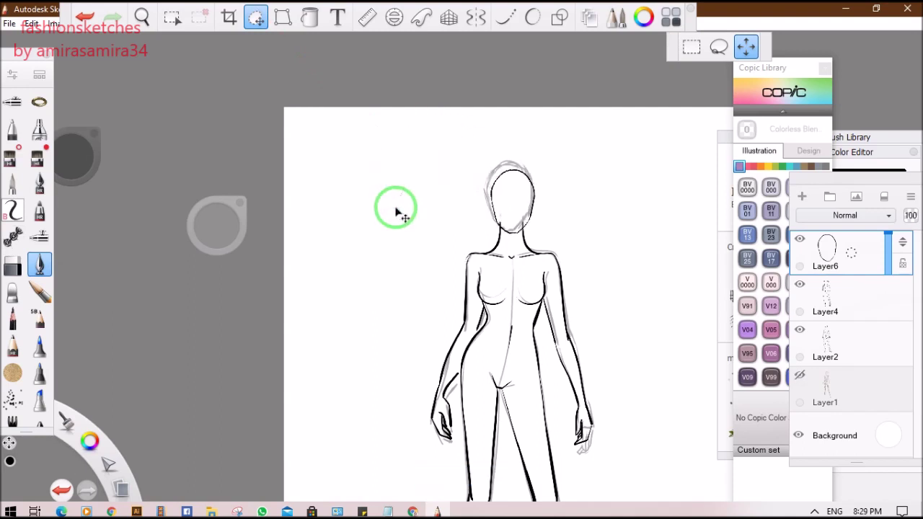
pyautogui.moveTo(402, 207); pyautogui.dragTo(421, 229)
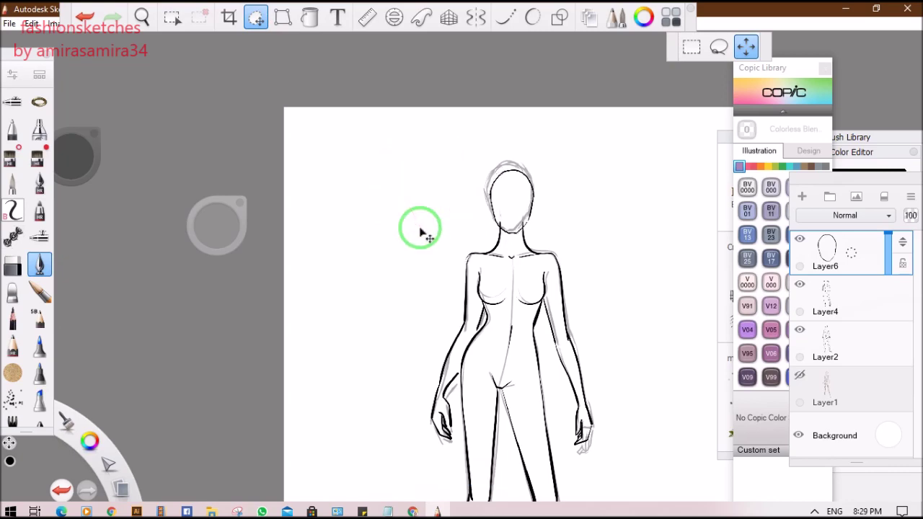
pyautogui.click(143, 18)
pyautogui.moveTo(540, 217); pyautogui.dragTo(253, 26)
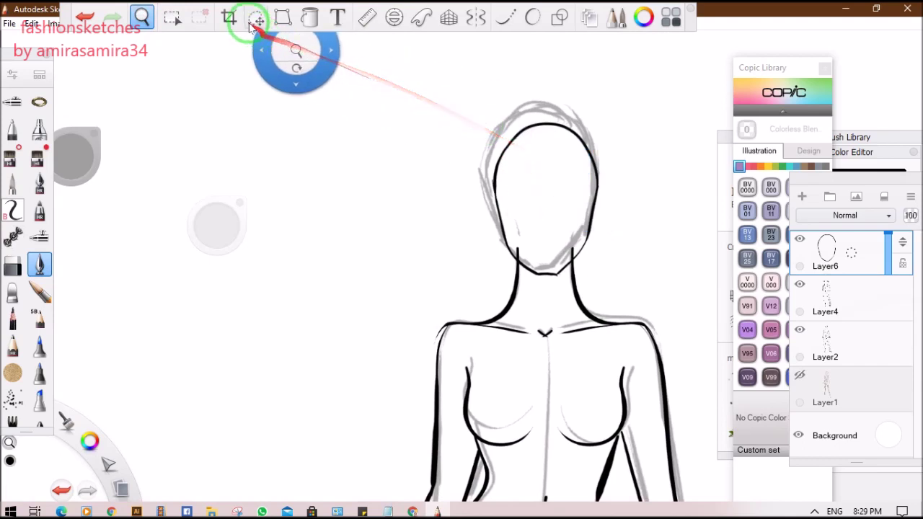
pyautogui.click(254, 21)
pyautogui.moveTo(315, 102); pyautogui.dragTo(323, 138)
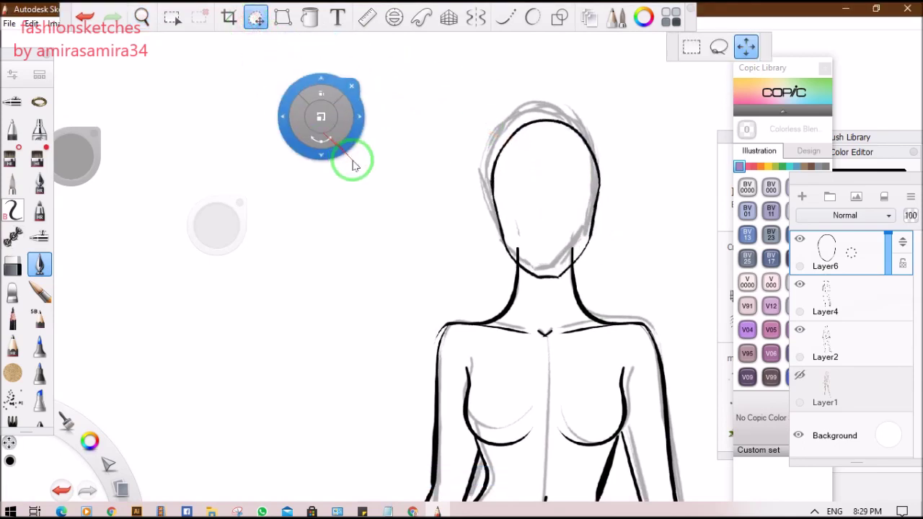
pyautogui.moveTo(353, 166); pyautogui.dragTo(358, 176)
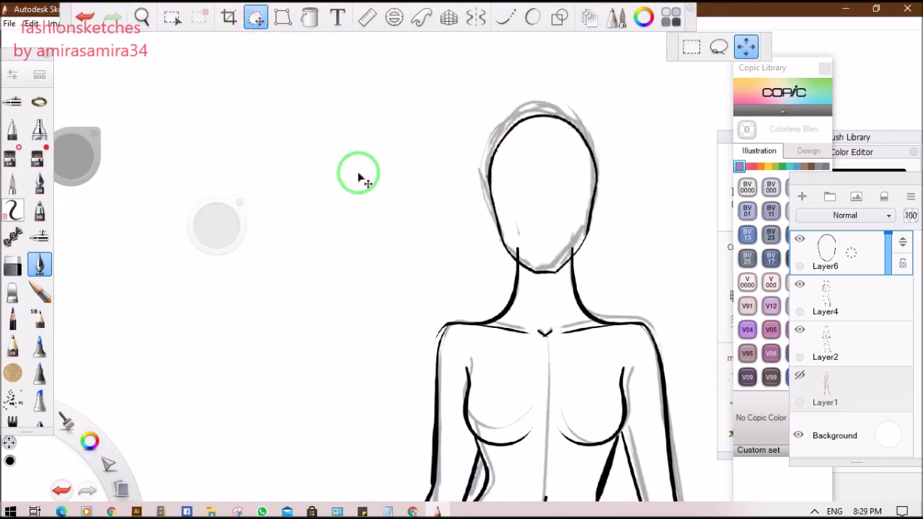
# Erase the neck line ends that overlap the jaw on Layer4 and hide the Layer2 sketch.
pyautogui.click(829, 295)
pyautogui.click(13, 266)
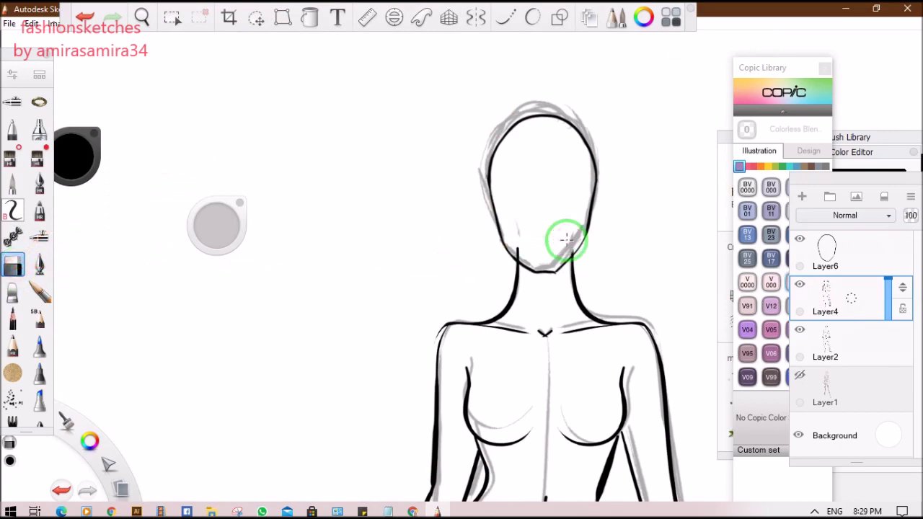
pyautogui.click(142, 17)
pyautogui.moveTo(513, 195); pyautogui.dragTo(325, 201)
pyautogui.moveTo(396, 254); pyautogui.dragTo(432, 229)
pyautogui.click(800, 330)
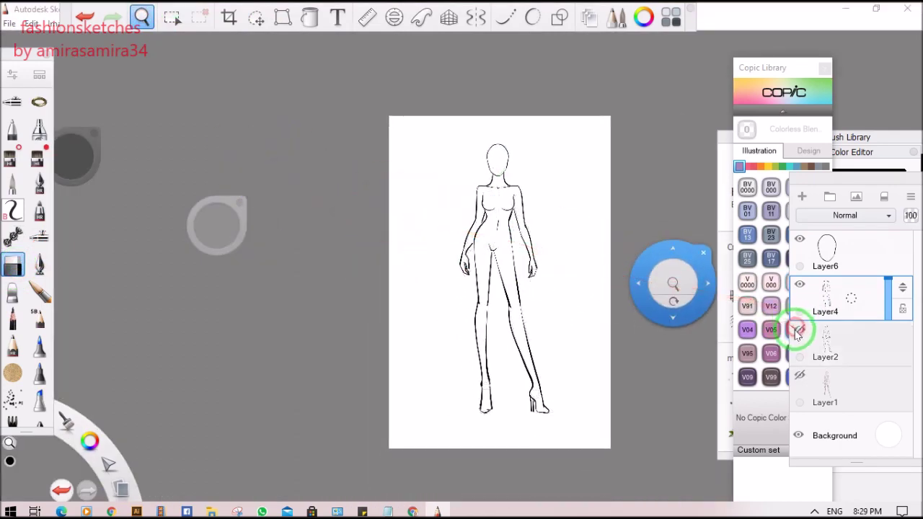
# Erase both shoulder corners on Layer4 and re-ink them as smooth curves with Steady Stroke at 30.
pyautogui.moveTo(451, 194); pyautogui.dragTo(446, 193)
pyautogui.scroll(-1, 446, 193)
pyautogui.scroll(16, 447, 193)
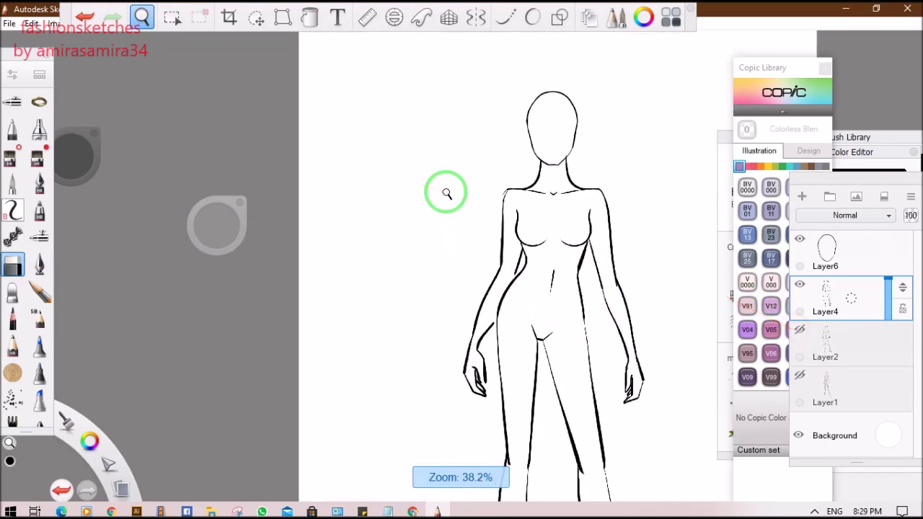
pyautogui.moveTo(648, 253); pyautogui.dragTo(474, 230)
pyautogui.scroll(3, 525, 209)
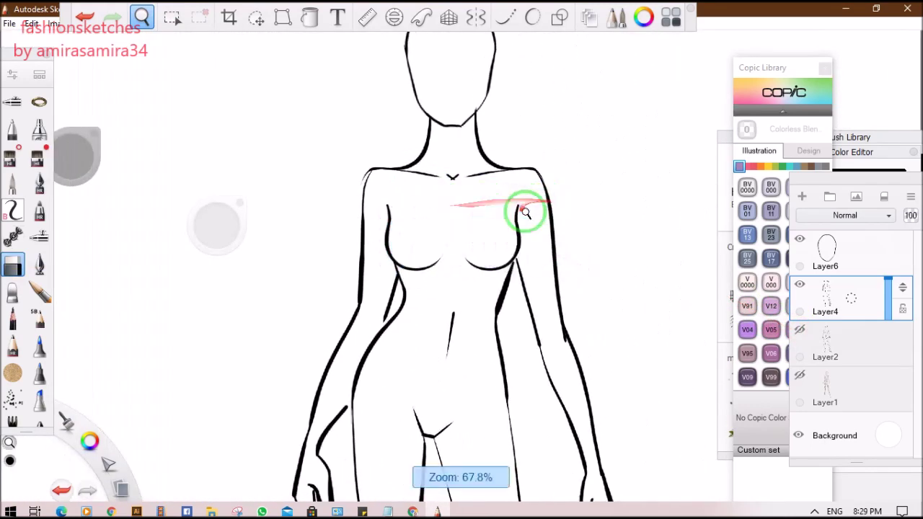
pyautogui.click(850, 344)
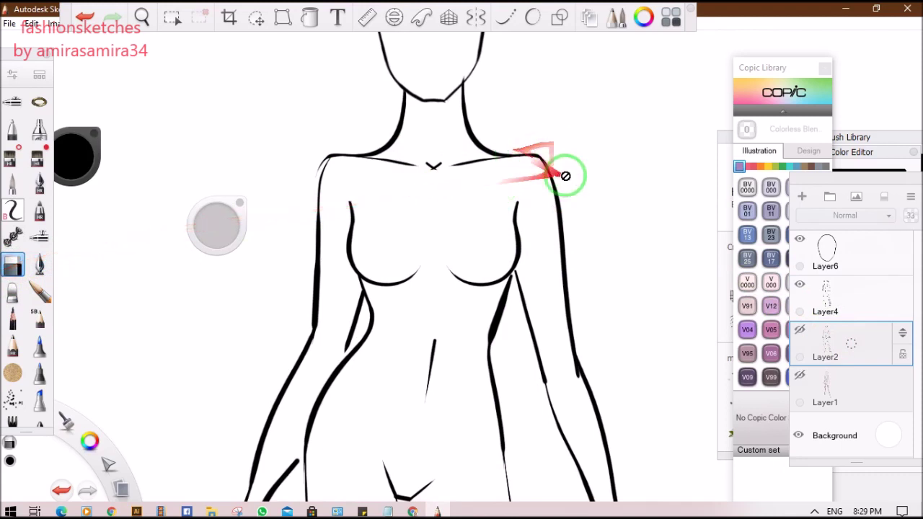
pyautogui.click(832, 297)
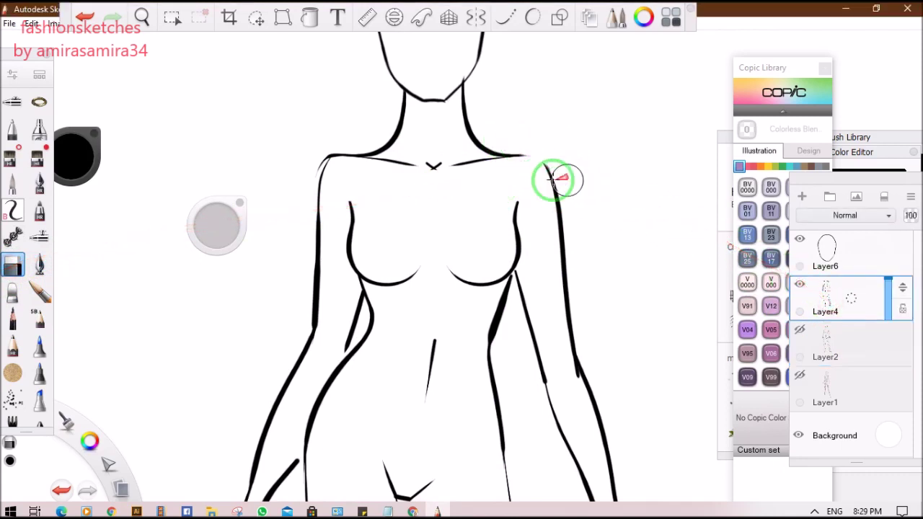
pyautogui.click(39, 265)
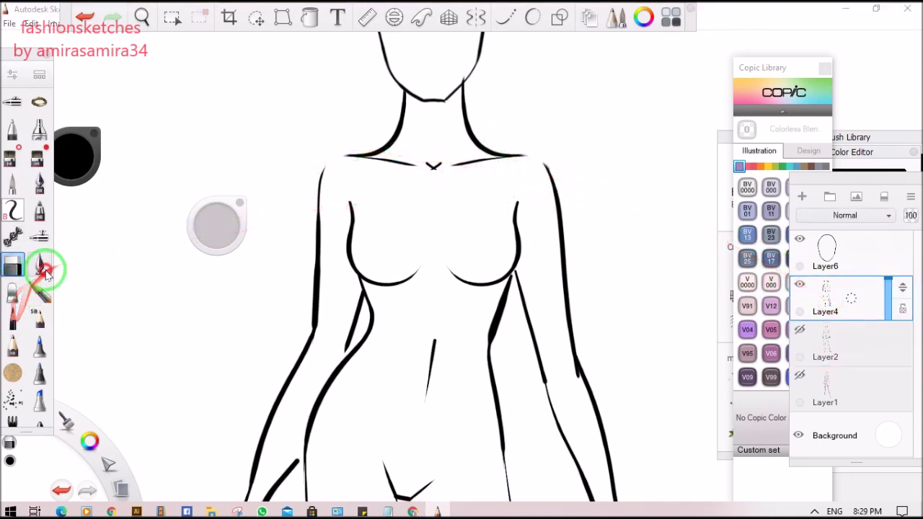
pyautogui.click(505, 17)
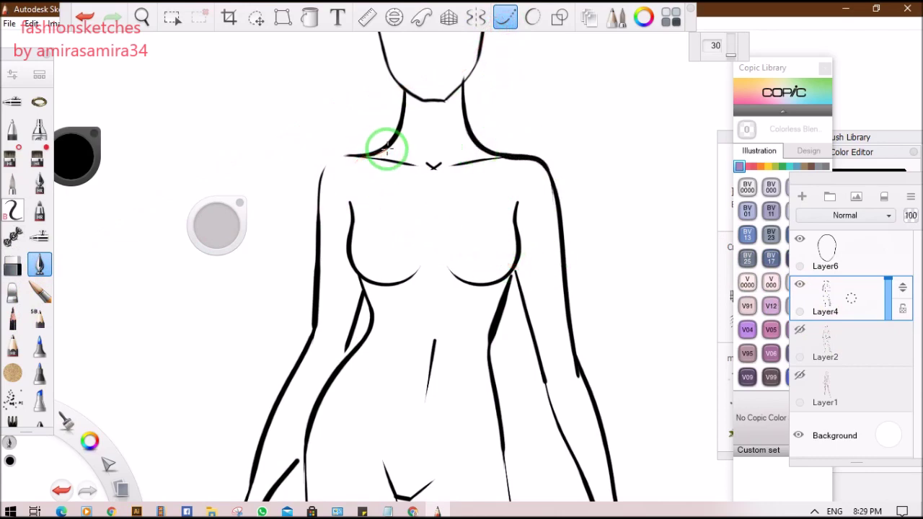
# Review the whole inked figure in mirrored view and undo the mirroring.
pyautogui.moveTo(142, 18); pyautogui.dragTo(277, 176)
pyautogui.moveTo(314, 217); pyautogui.dragTo(371, 178)
pyautogui.moveTo(309, 98); pyautogui.dragTo(119, 11)
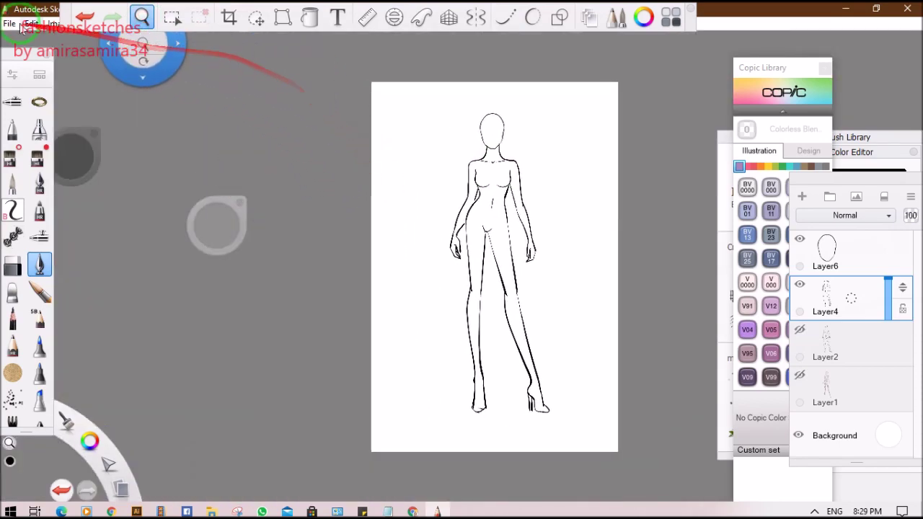
pyautogui.click(54, 23)
pyautogui.click(68, 157)
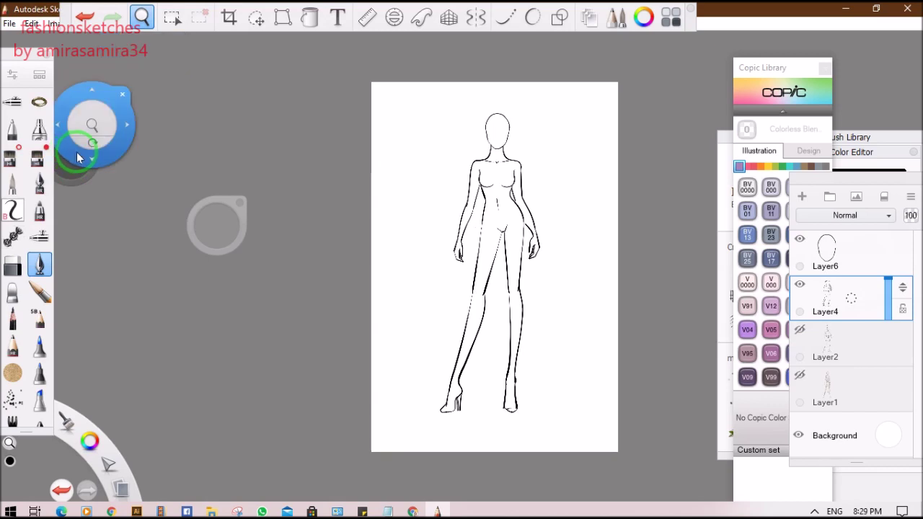
pyautogui.moveTo(111, 127); pyautogui.dragTo(533, 237)
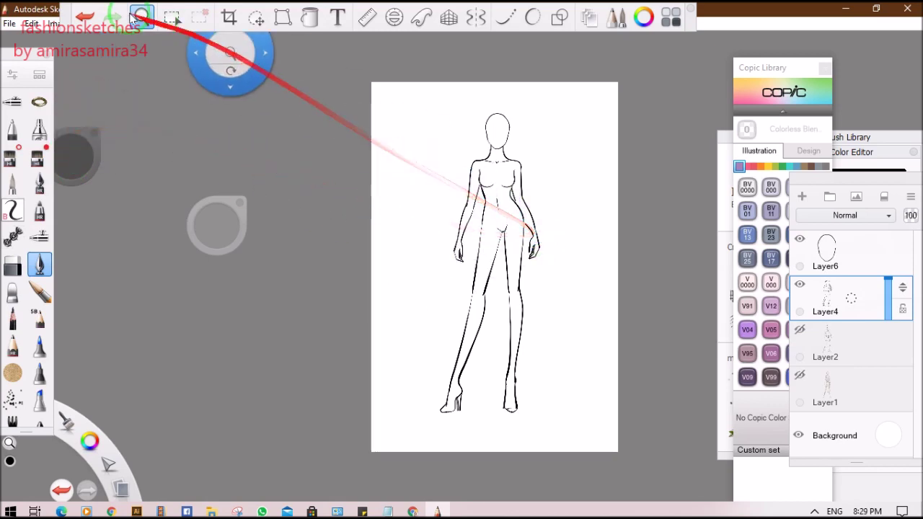
pyautogui.click(85, 16)
# Compare the drawing stages by toggling layer visibility, leaving Layer1, Layer2, Layer4 and Layer6 all shown.
pyautogui.moveTo(530, 208); pyautogui.dragTo(663, 309)
pyautogui.click(799, 375)
pyautogui.click(800, 329)
pyautogui.click(797, 238)
pyautogui.click(799, 285)
pyautogui.click(799, 330)
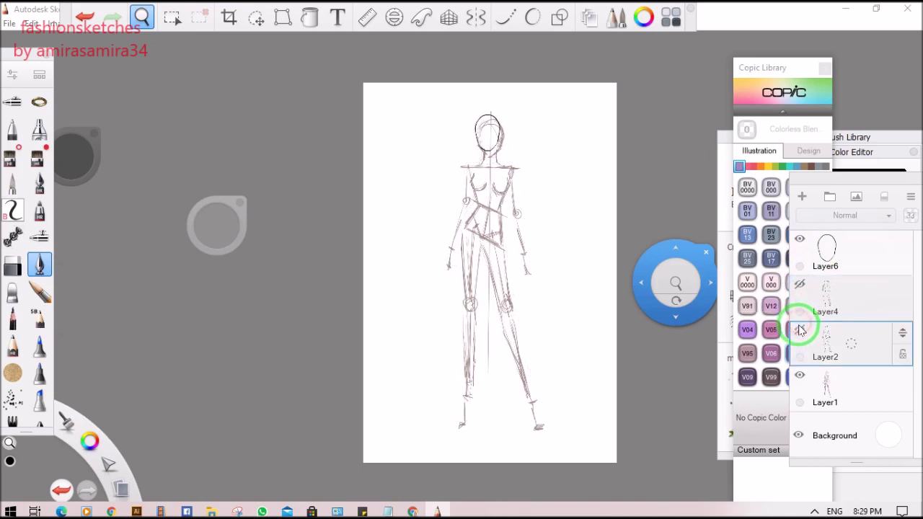
pyautogui.click(800, 330)
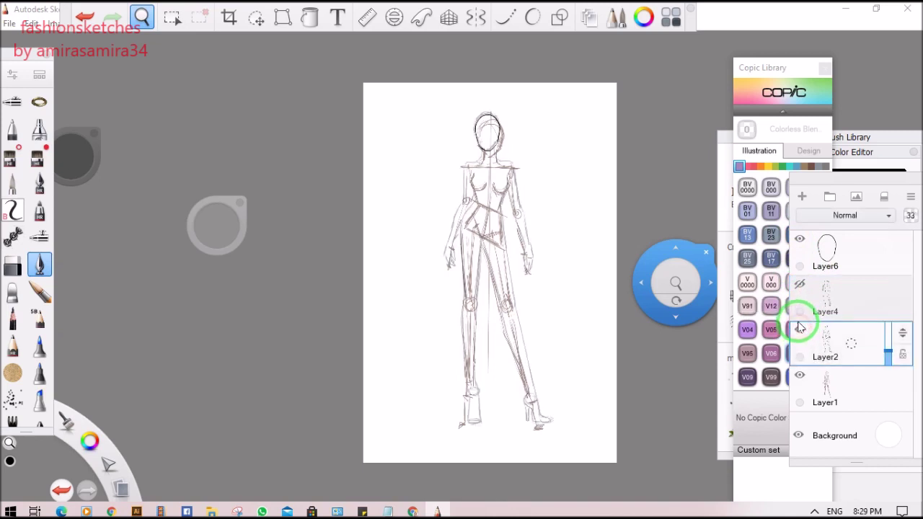
pyautogui.click(799, 286)
pyautogui.click(798, 238)
pyautogui.click(801, 241)
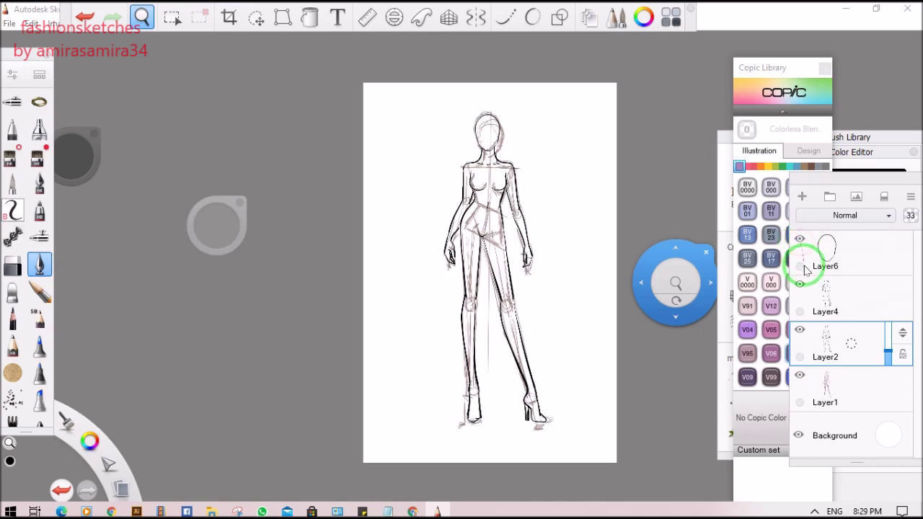
# Move the Layer1 construction sketch to the right of the inked figure on the page.
pyautogui.click(819, 396)
pyautogui.click(257, 18)
pyautogui.moveTo(363, 178); pyautogui.dragTo(372, 185)
pyautogui.moveTo(489, 198); pyautogui.dragTo(496, 198)
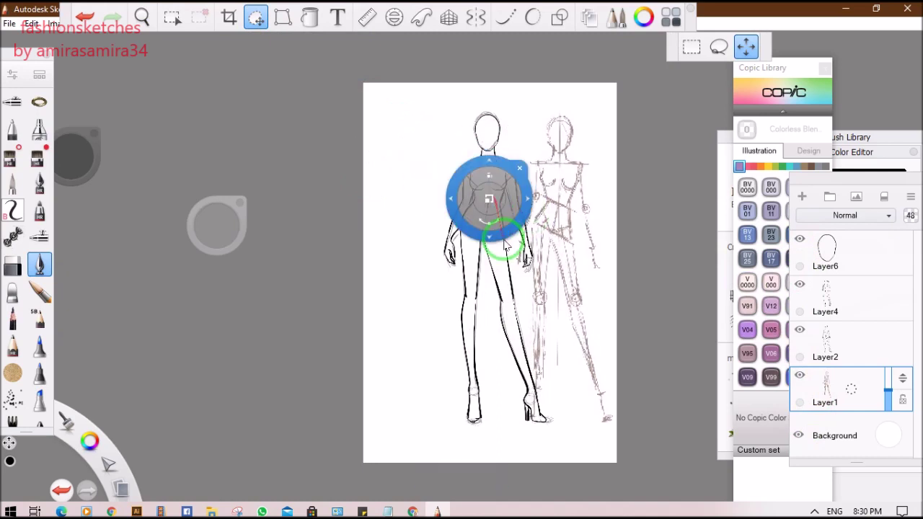
pyautogui.click(522, 168)
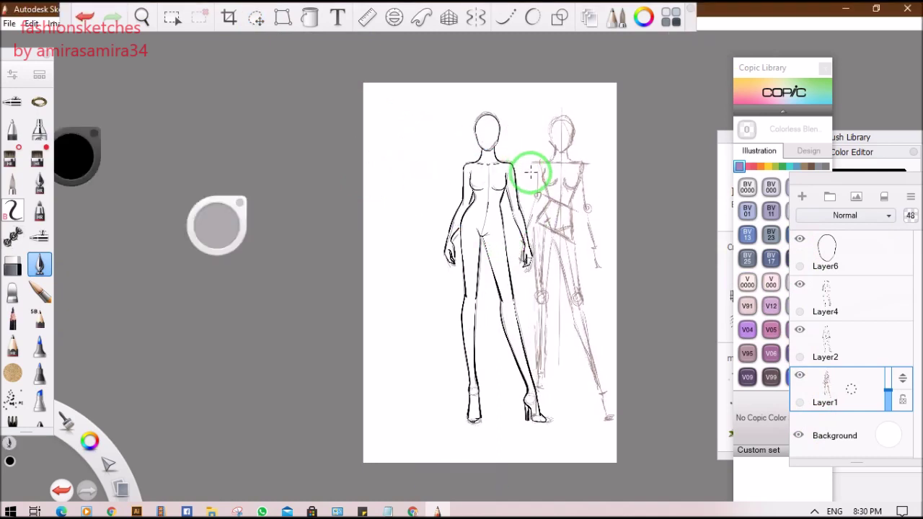
# Merge the Layer6 head into the Layer4 body and move the inked figure to the left of the Layer2 sketch.
pyautogui.click(813, 335)
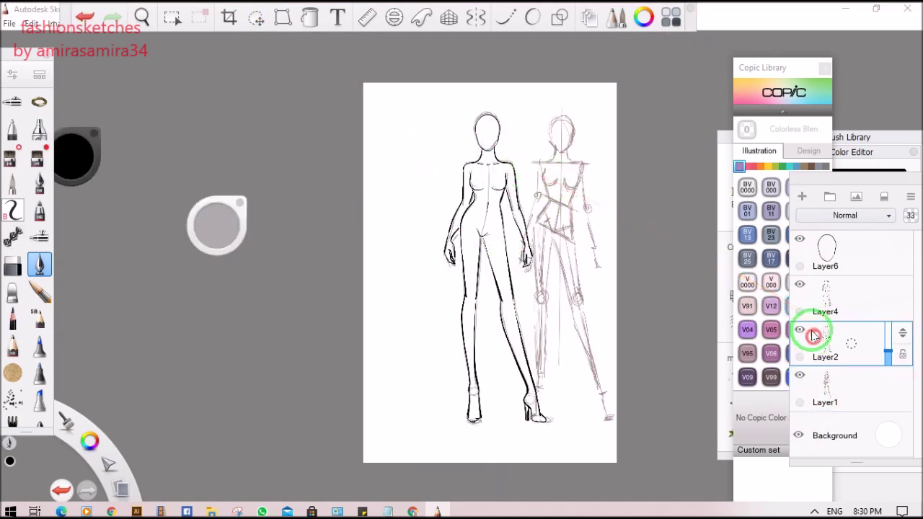
pyautogui.click(817, 265)
pyautogui.click(815, 255)
pyautogui.click(256, 17)
pyautogui.moveTo(447, 215); pyautogui.dragTo(369, 221)
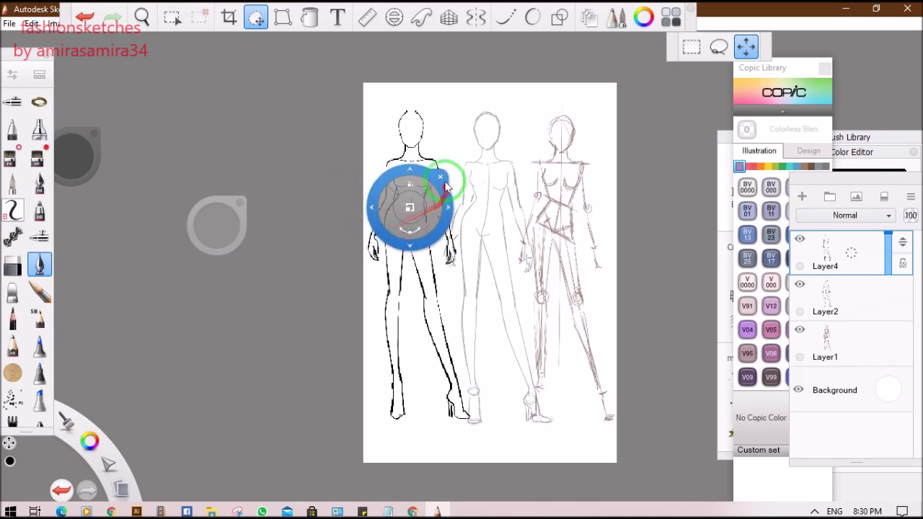
pyautogui.click(440, 176)
# Raise the opacity of the Layer2 and Layer1 sketches to 100%.
pyautogui.click(871, 301)
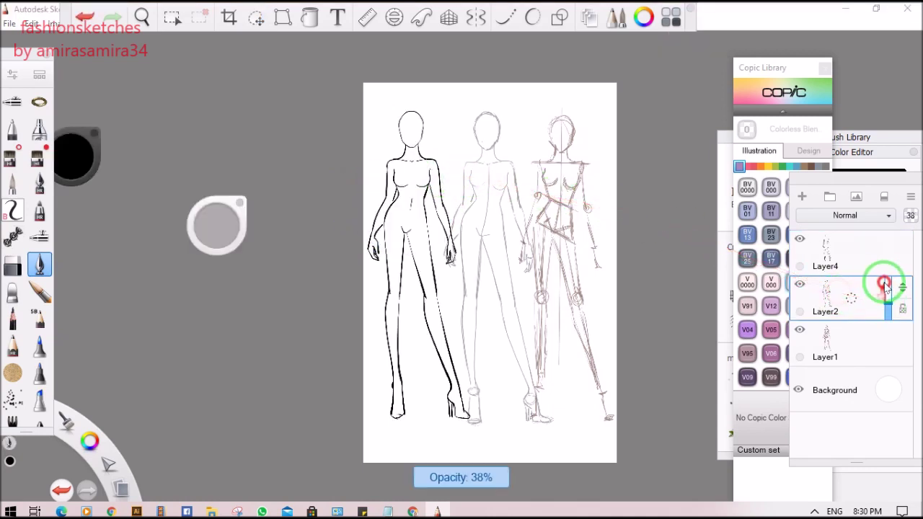
pyautogui.moveTo(885, 286); pyautogui.dragTo(884, 268)
pyautogui.moveTo(879, 346); pyautogui.dragTo(887, 307)
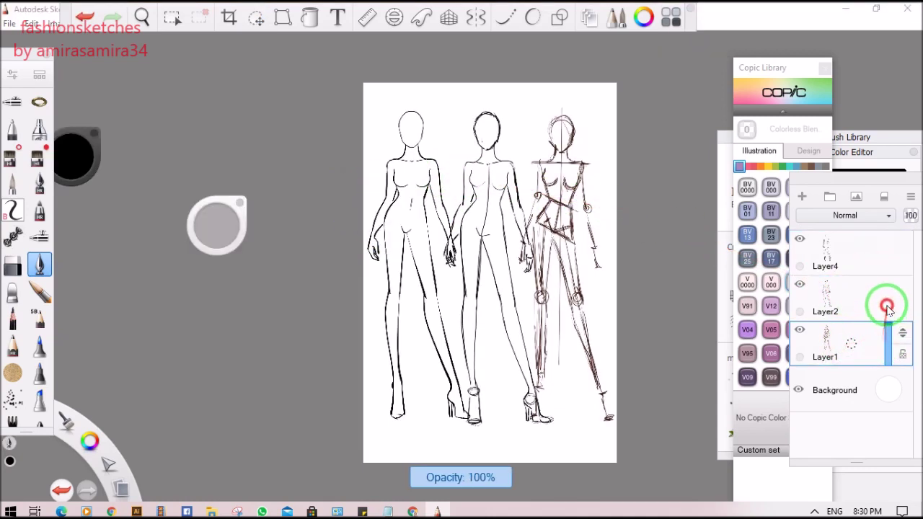
# Scale the Layer1 construction sketch down slightly, keeping it beside the Layer2 sketch near the page's right edge.
pyautogui.click(142, 16)
pyautogui.moveTo(479, 180); pyautogui.dragTo(485, 187)
pyautogui.moveTo(496, 222); pyautogui.dragTo(499, 198)
pyautogui.click(256, 17)
pyautogui.moveTo(442, 201); pyautogui.dragTo(448, 202)
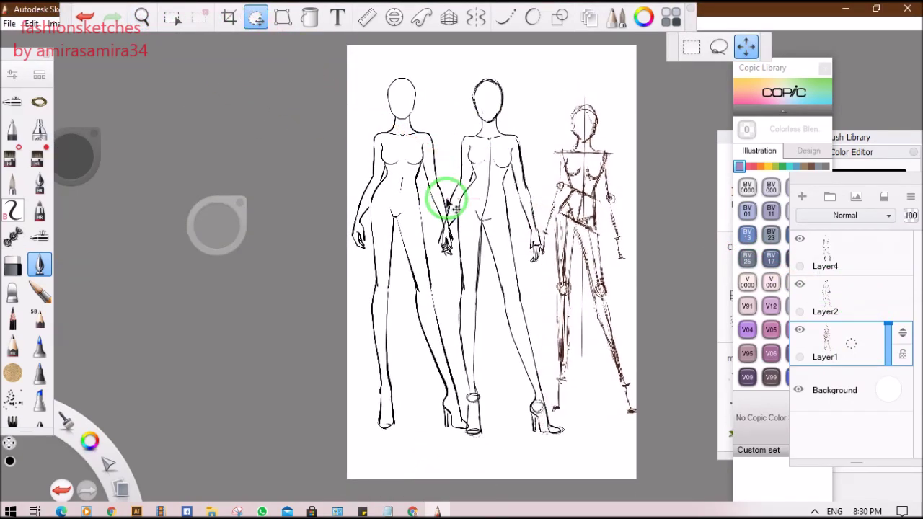
pyautogui.click(526, 163)
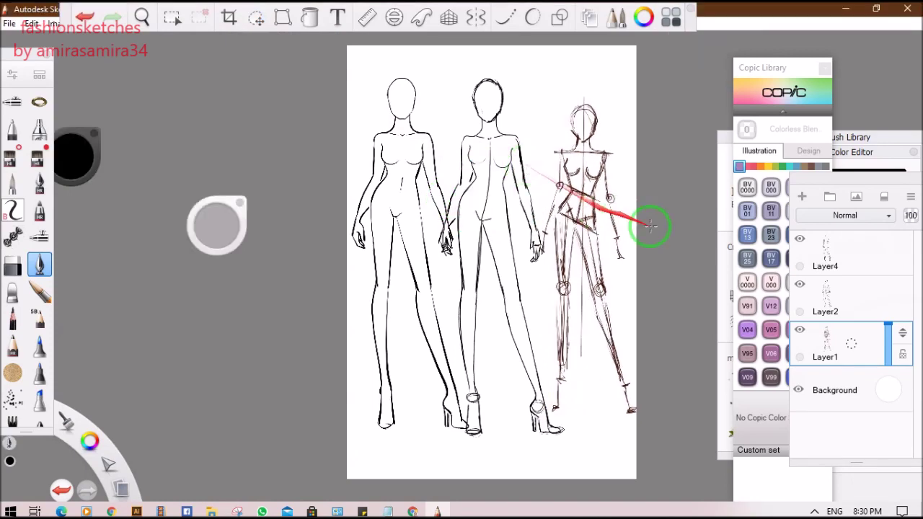
# Scale the Layer2 sketch down to match the height of the construction sketch and align their heads and feet.
pyautogui.click(829, 295)
pyautogui.click(258, 18)
pyautogui.moveTo(406, 117); pyautogui.dragTo(445, 186)
pyautogui.click(567, 149)
# Scale the inked Layer4 figure down to the same height as the two sketches and align it with them.
pyautogui.click(824, 249)
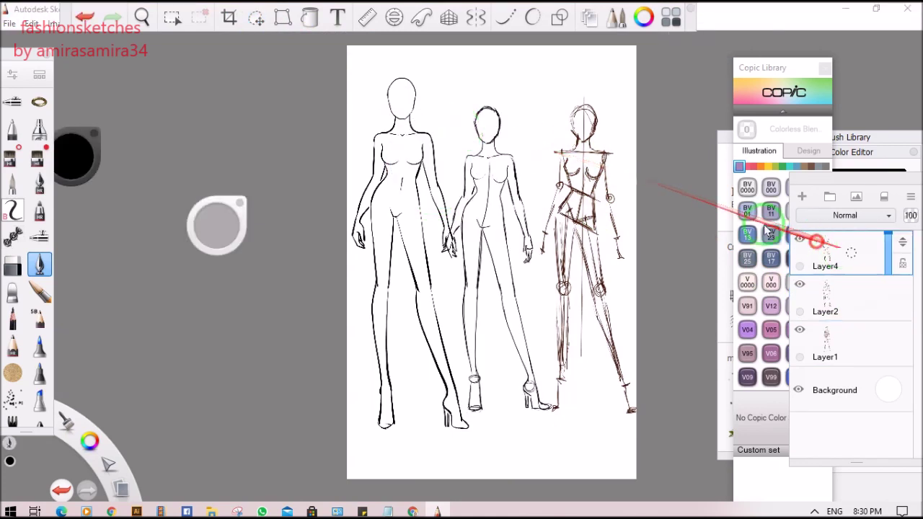
pyautogui.click(258, 18)
pyautogui.moveTo(376, 186); pyautogui.dragTo(345, 215)
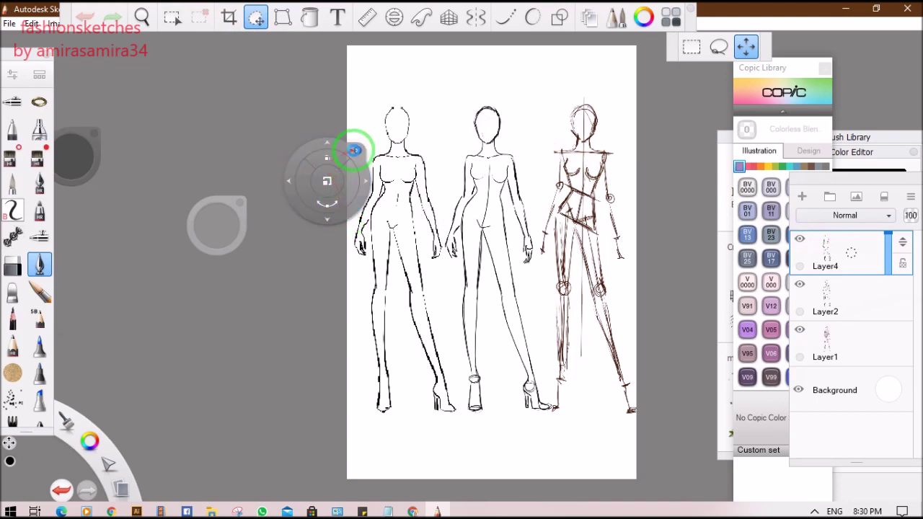
pyautogui.click(354, 150)
# Erase the long navel line on the inked Layer4 figure and redraw it as a short ink mark.
pyautogui.click(143, 18)
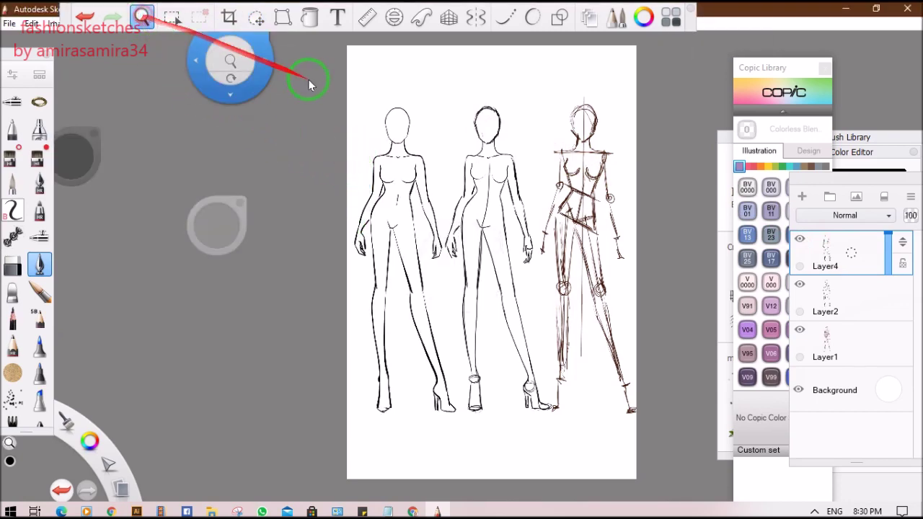
pyautogui.scroll(-5, 418, 132)
pyautogui.scroll(3, 418, 132)
pyautogui.scroll(7, 418, 131)
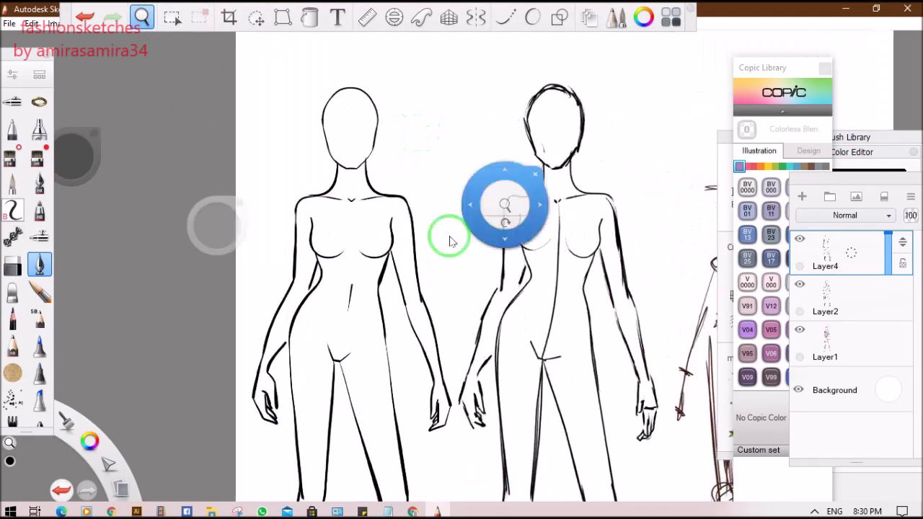
pyautogui.scroll(3, 308, 295)
pyautogui.click(16, 263)
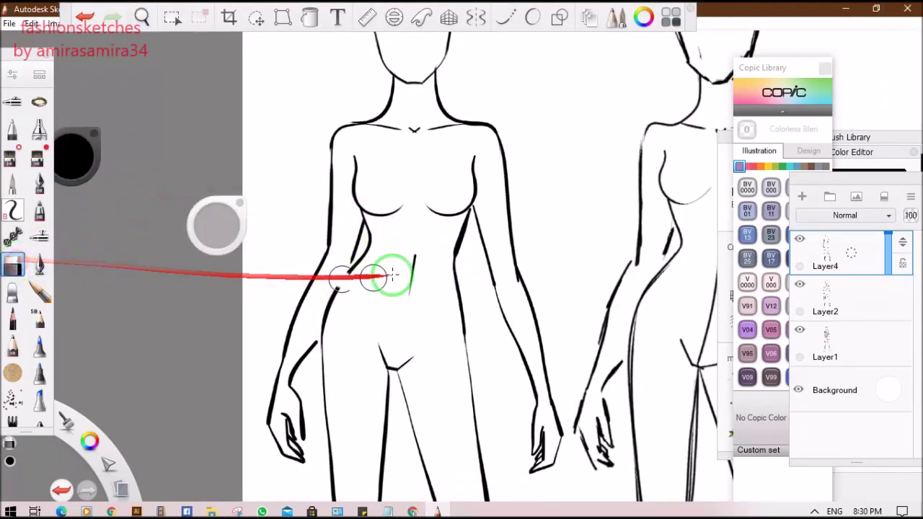
pyautogui.click(40, 266)
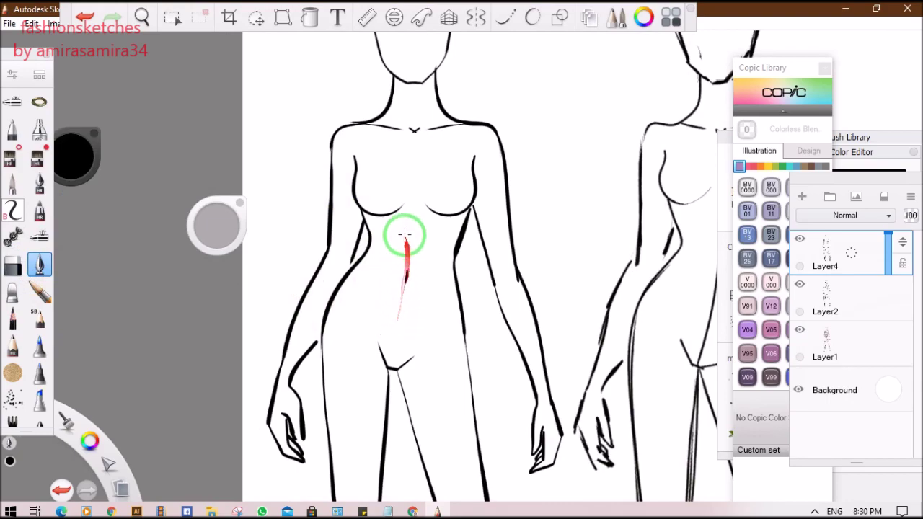
pyautogui.click(143, 17)
pyautogui.scroll(-10, 434, 183)
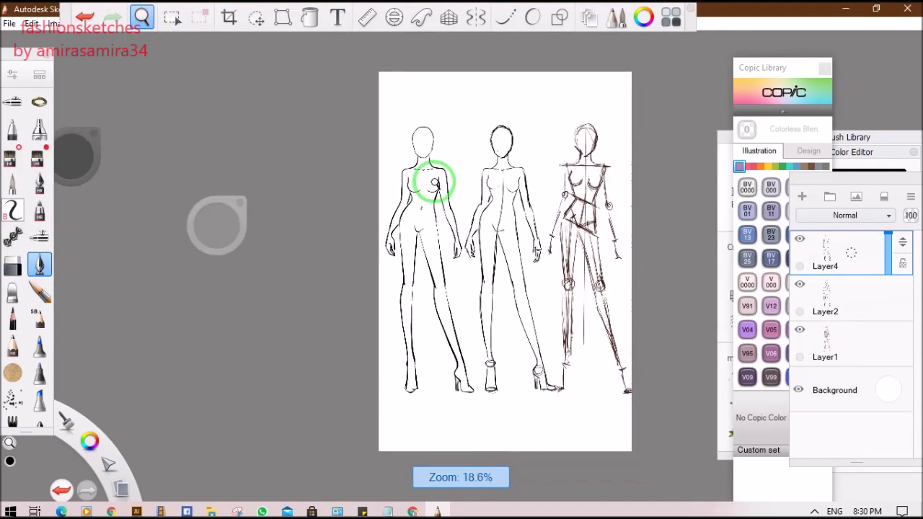
pyautogui.scroll(1, 435, 185)
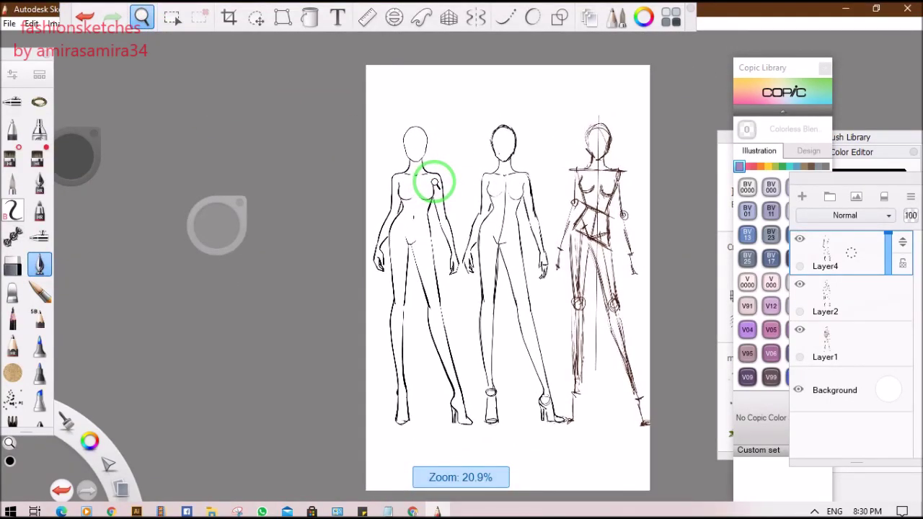
pyautogui.scroll(3, 435, 185)
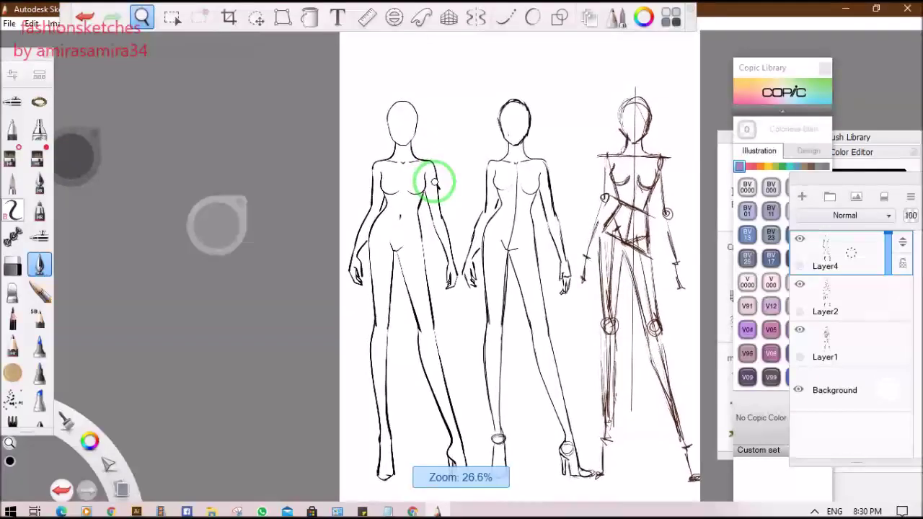
pyautogui.scroll(-2, 435, 185)
pyautogui.click(257, 140)
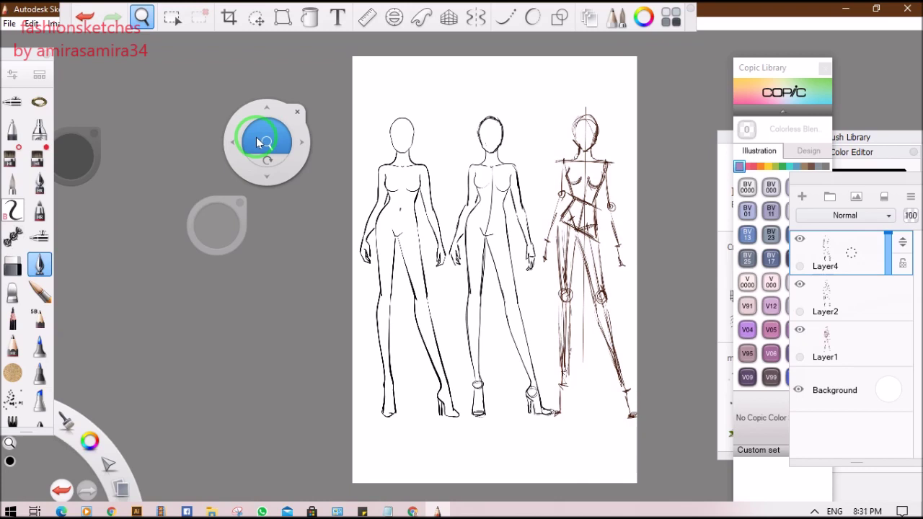
pyautogui.click(843, 10)
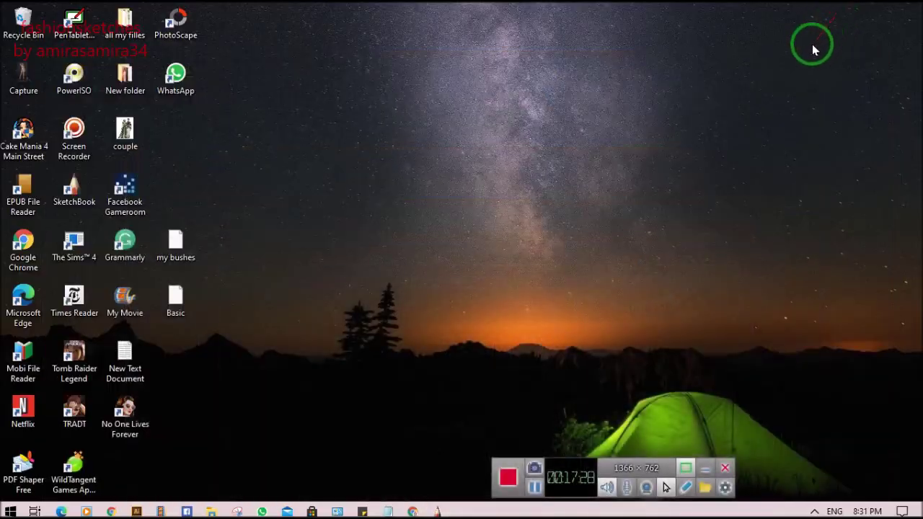
pyautogui.click(507, 476)
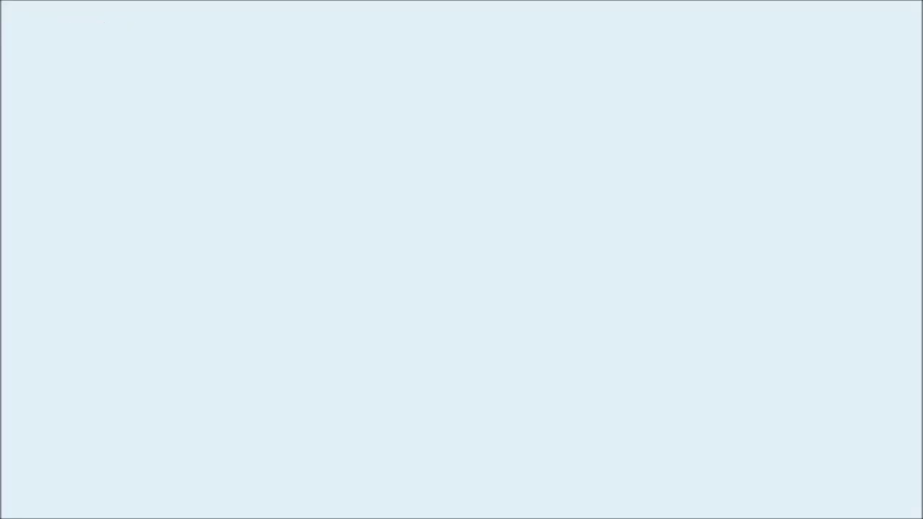